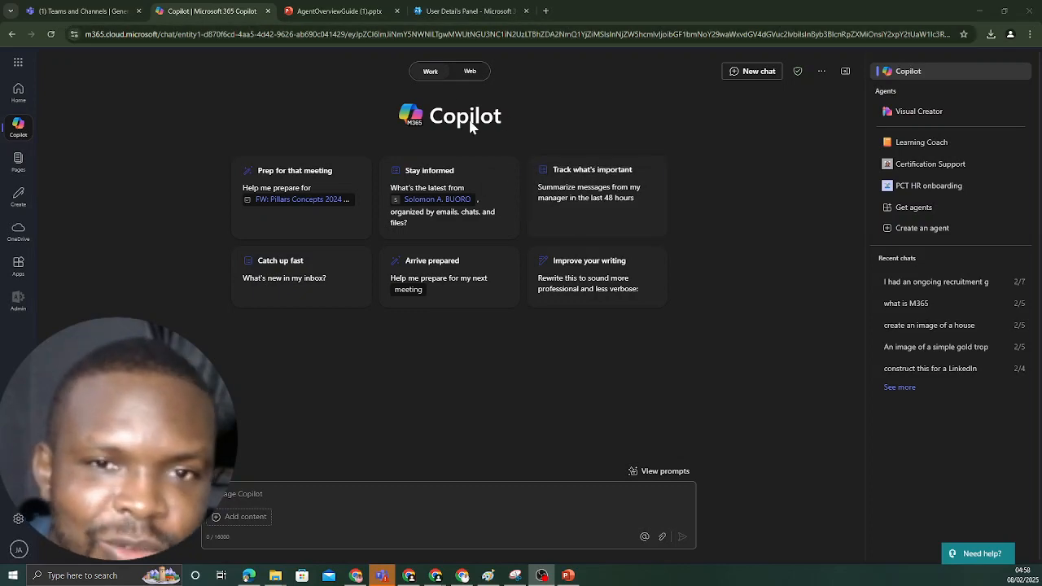
Open adoption.microsoft.com in a new browser tab and go to its Microsoft 365 Copilot enablement resources.
left_click(545, 11)
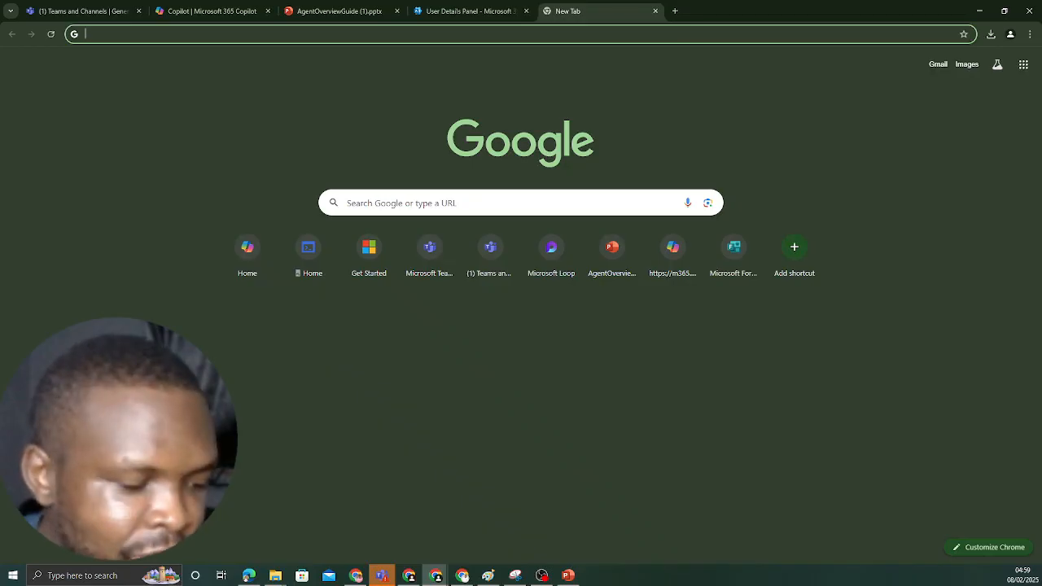
type("adoption.microsoft.com")
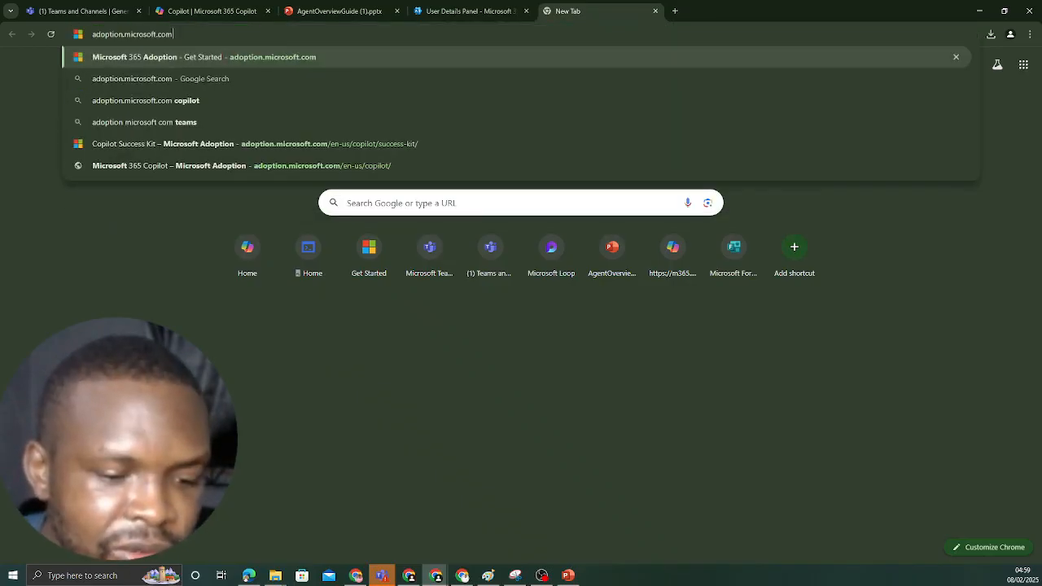
key("Return")
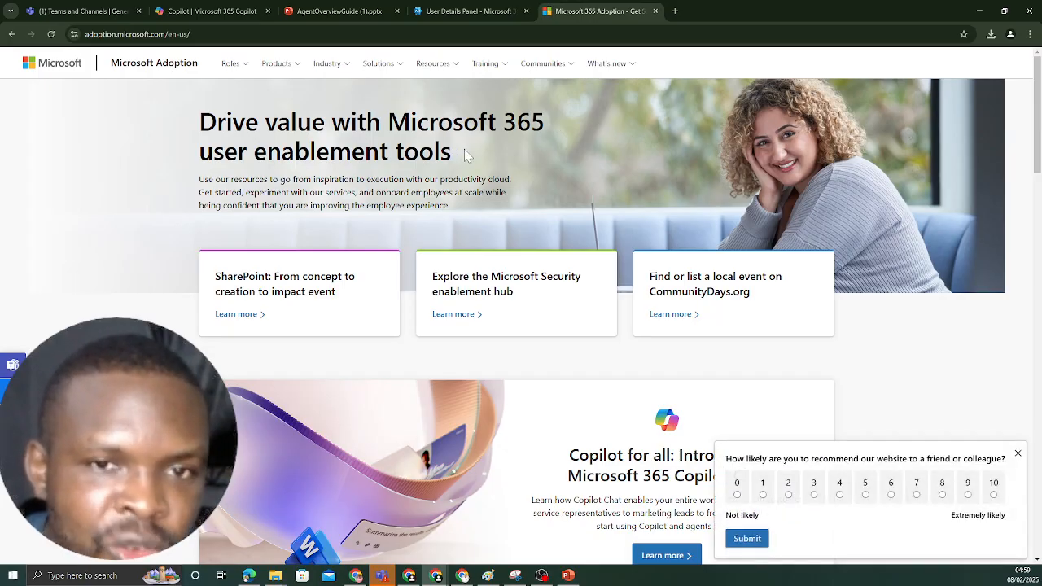
scroll(471, 156, "down", 4)
scroll(476, 159, "down", 7)
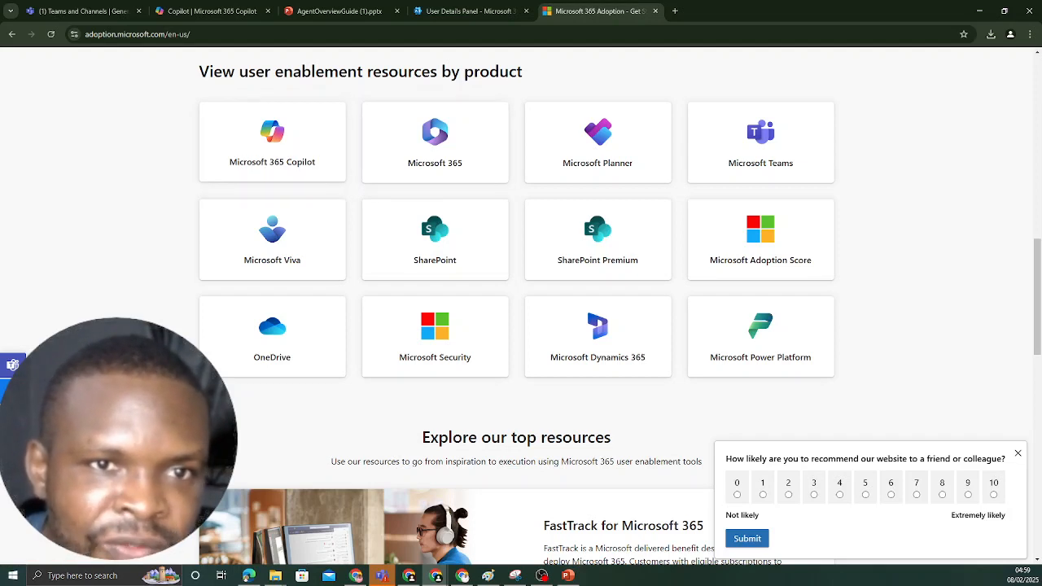
left_click(292, 148)
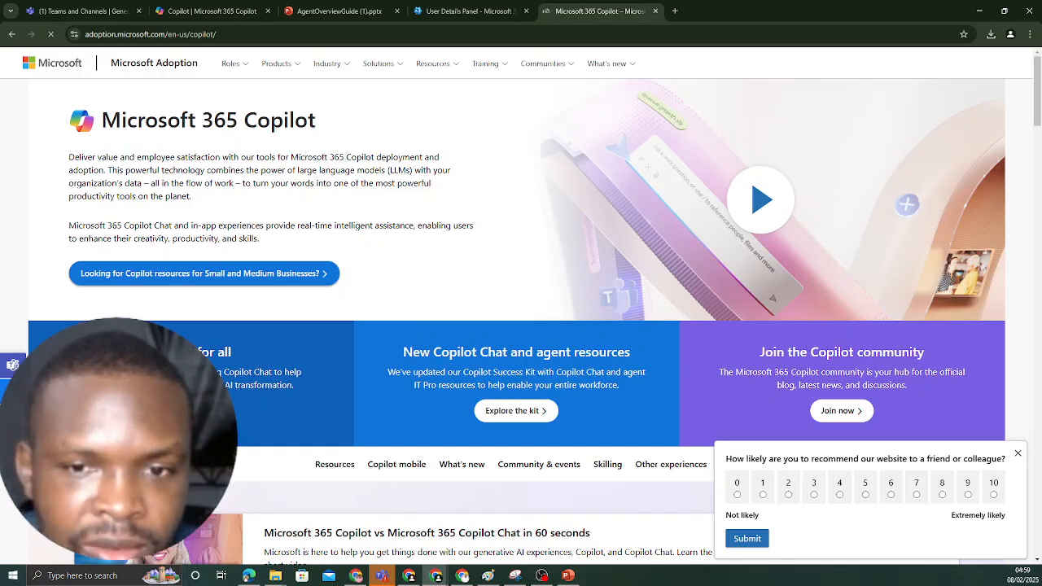
Explore the Copilot Success Kit and open its new Copilot Chat and agent overview guide resource.
left_click(510, 412)
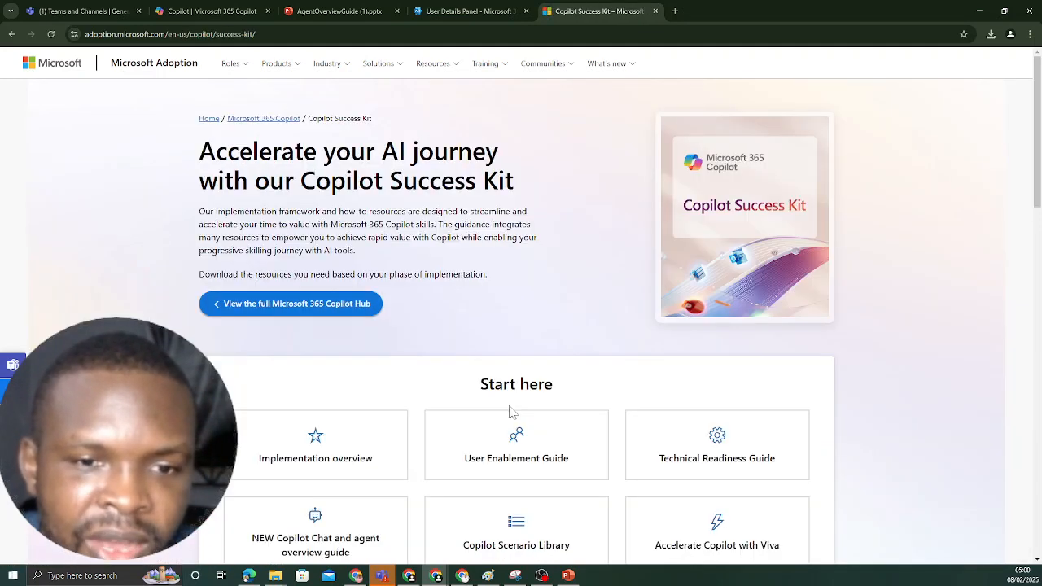
scroll(545, 348, "down", 2)
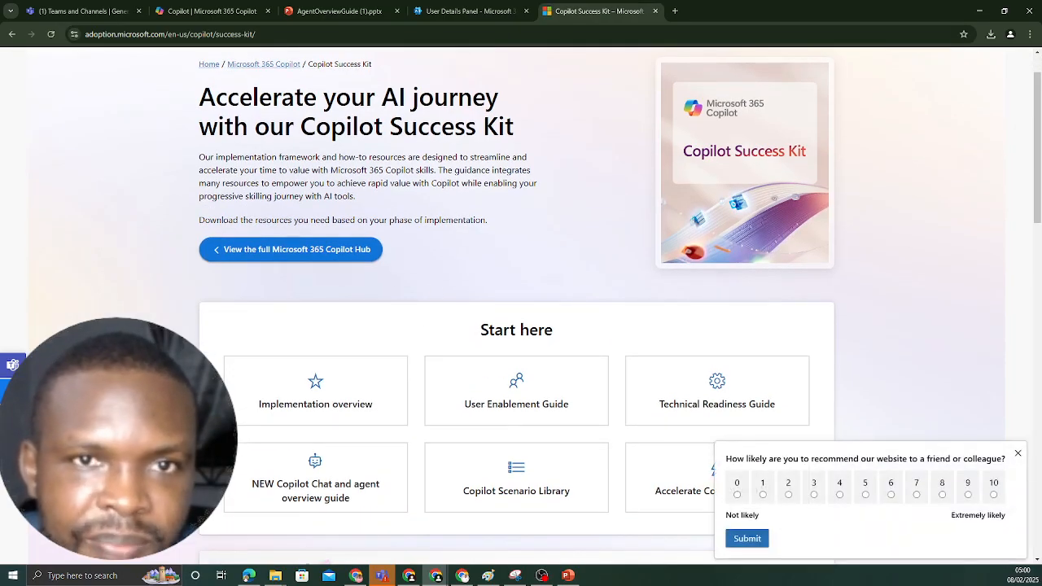
scroll(421, 269, "down", 1)
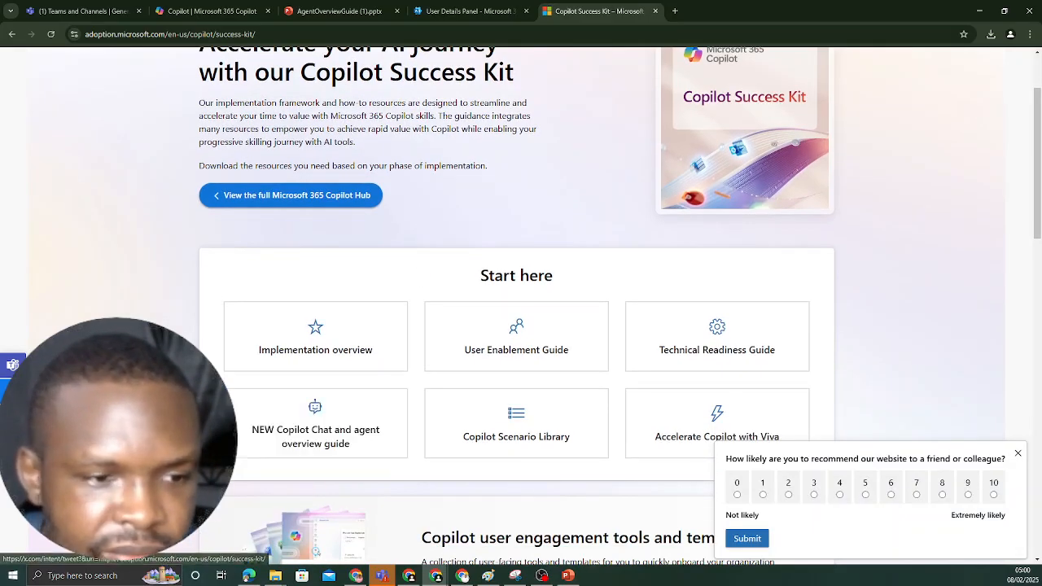
key("alt+Tab")
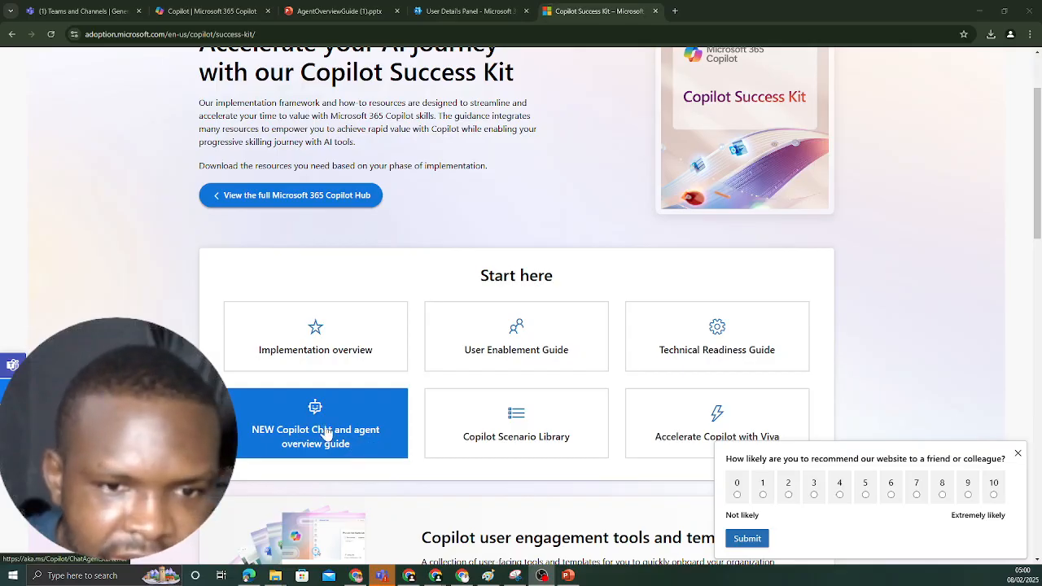
left_click(336, 433)
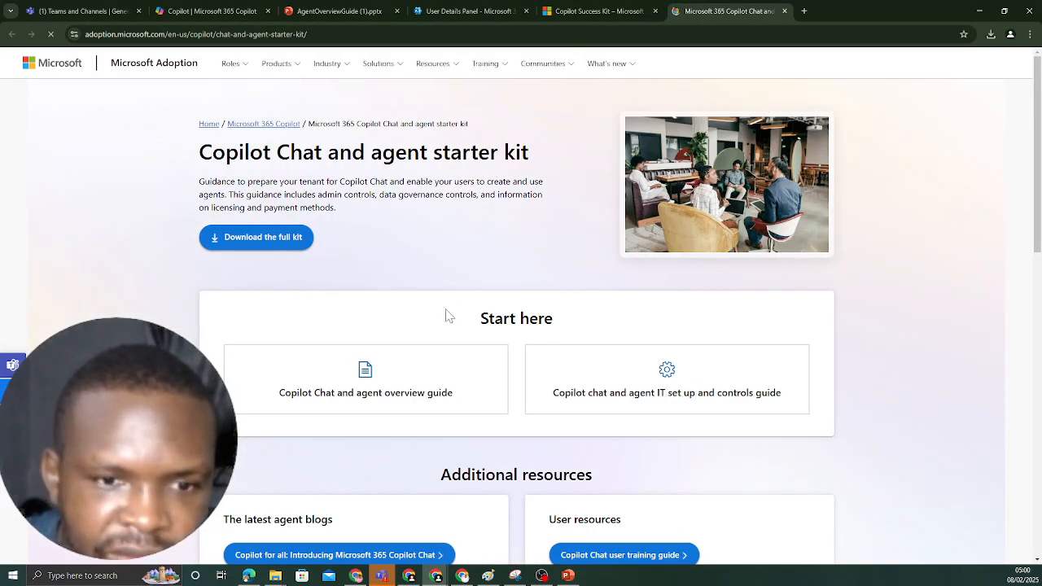
Download the Copilot Chat and agent overview guide from the starter kit page and check the recent downloads.
scroll(432, 330, "down", 2)
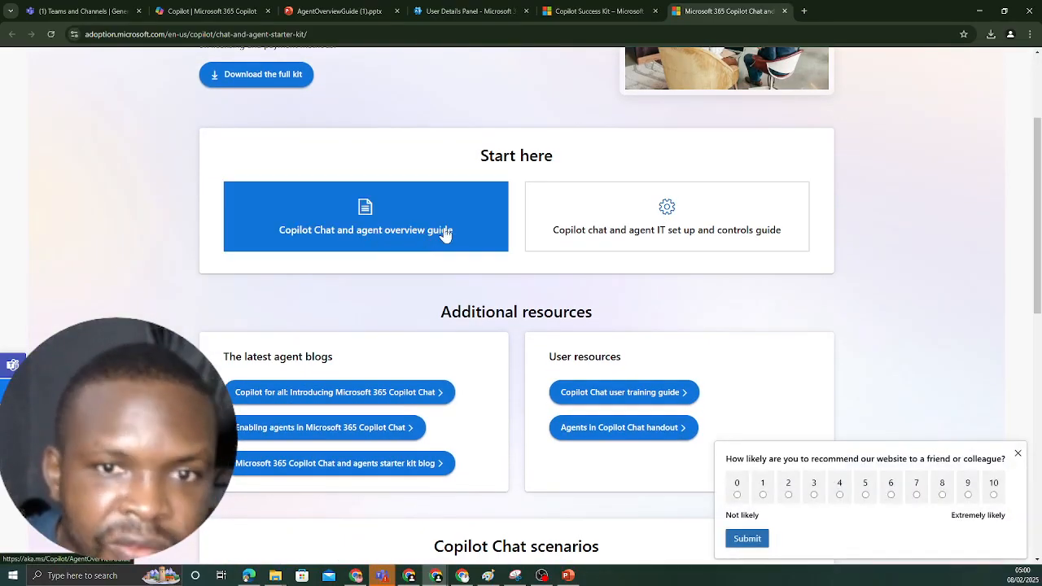
left_click(419, 226)
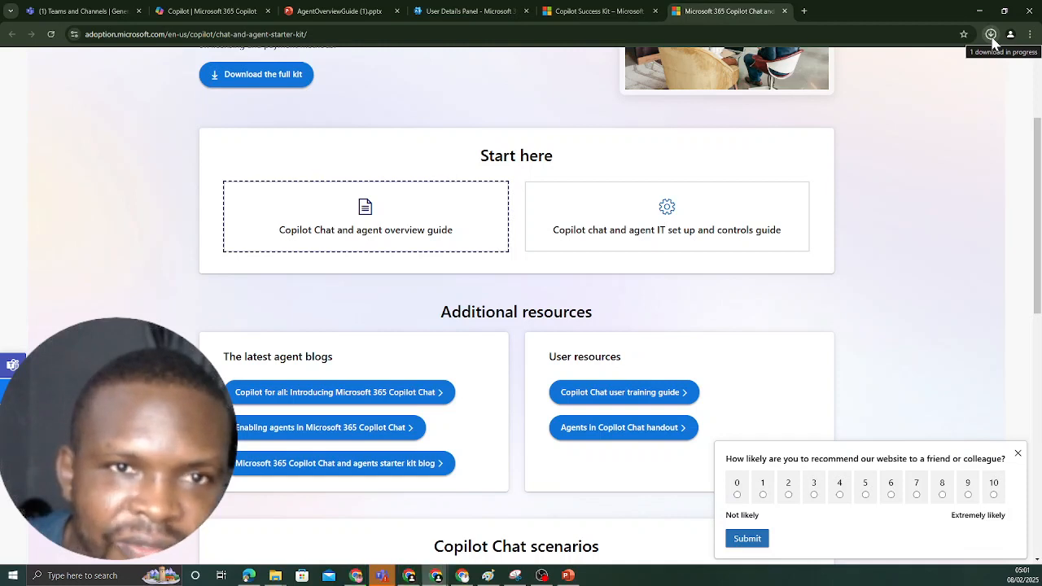
left_click(991, 36)
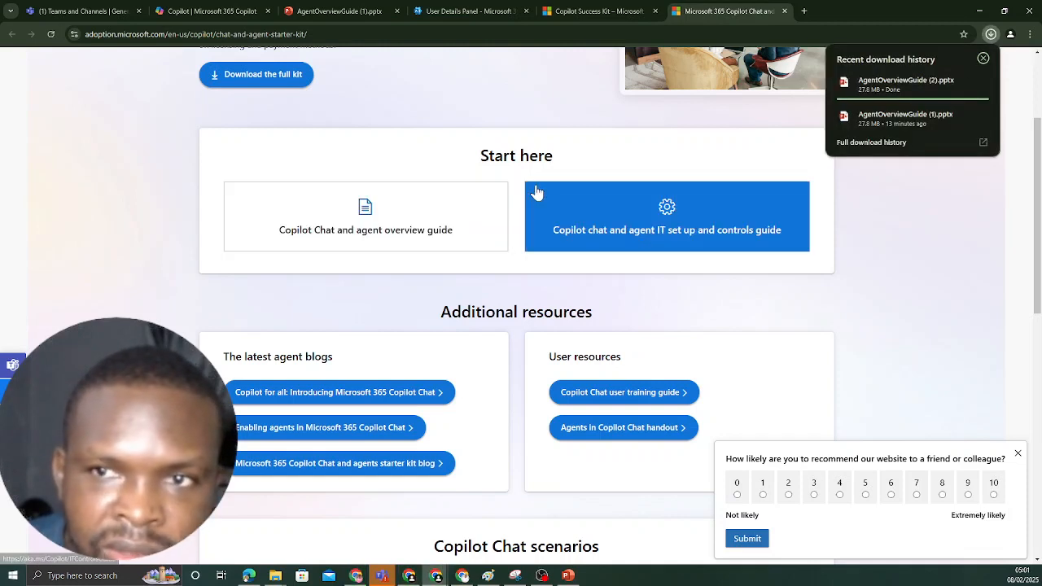
Show the slide on low-code options for creating agents in the already open AgentOverviewGuide (1) presentation, enlarged to 118%.
left_click(342, 9)
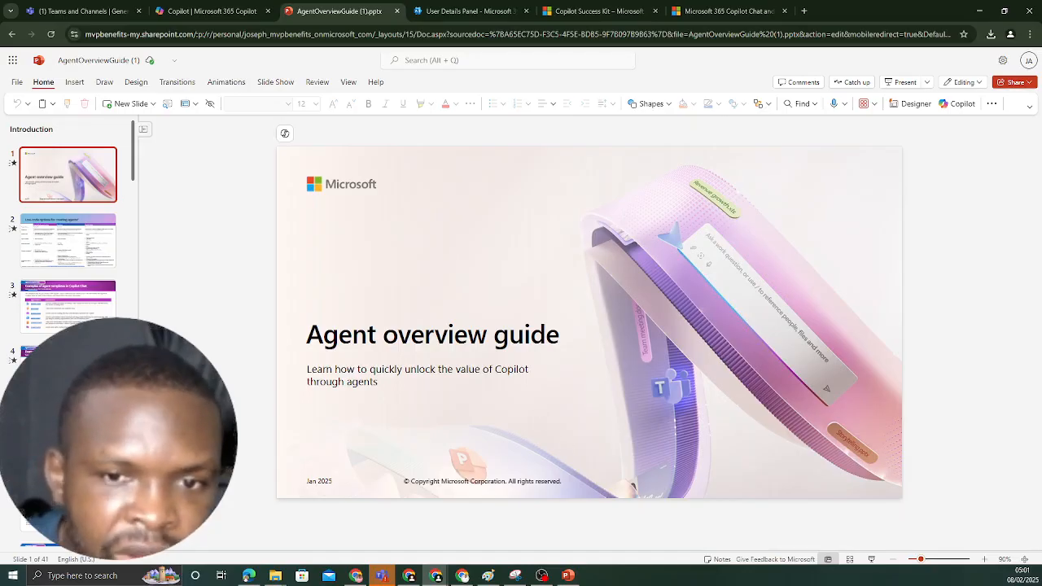
left_click(91, 253)
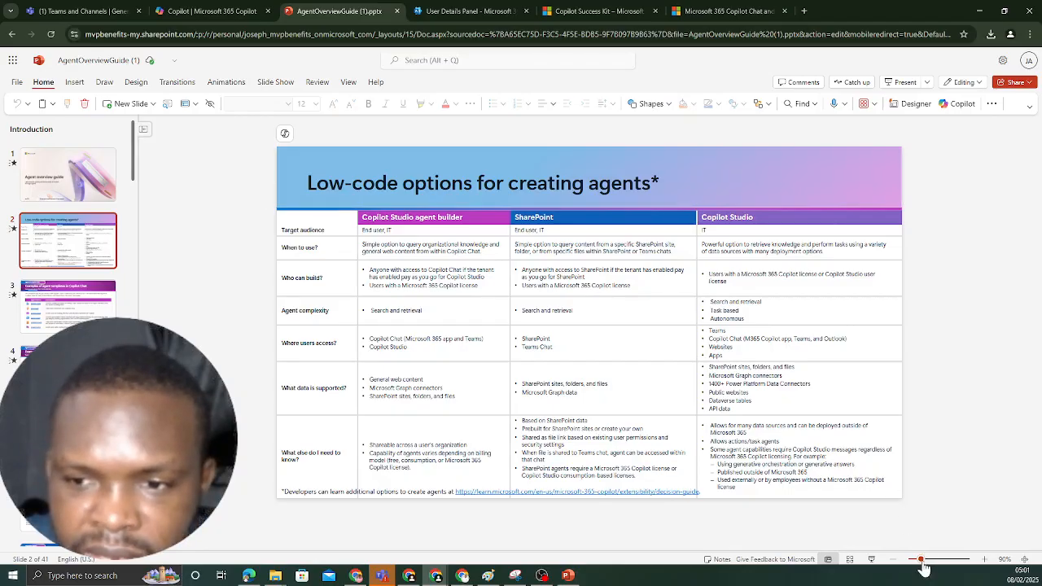
left_click_drag(921, 560, 926, 564)
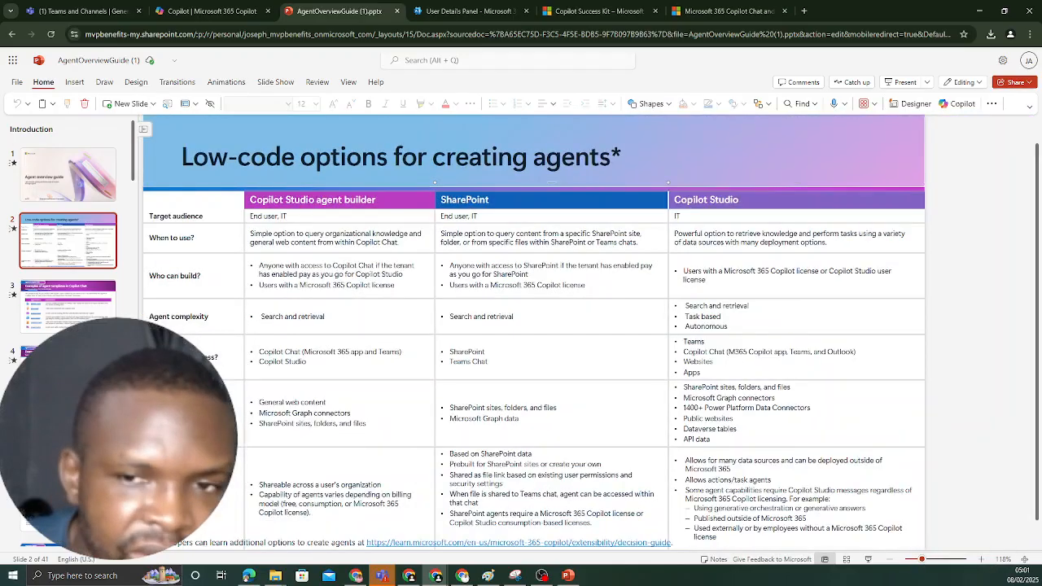
Review slides 3 to 5 on agent templates, example agents and the summary steps for building agents in Copilot Chat.
left_click(109, 286)
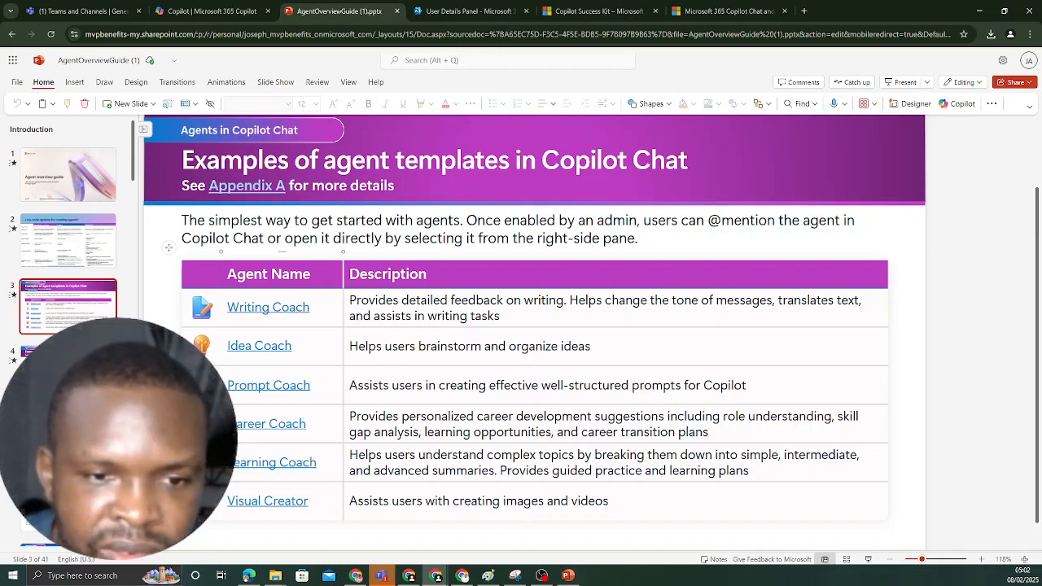
left_click(69, 371)
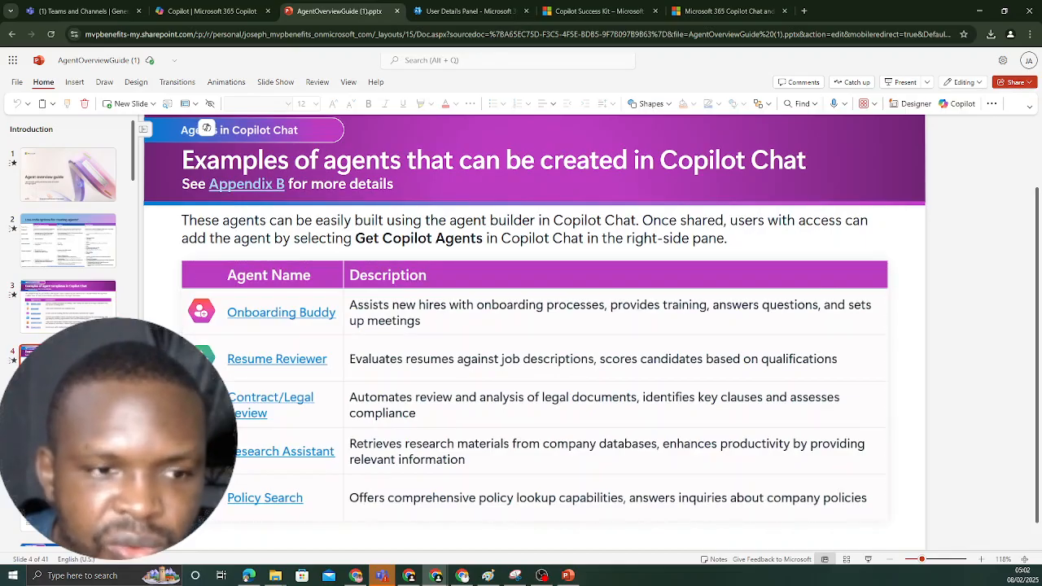
left_click(90, 399)
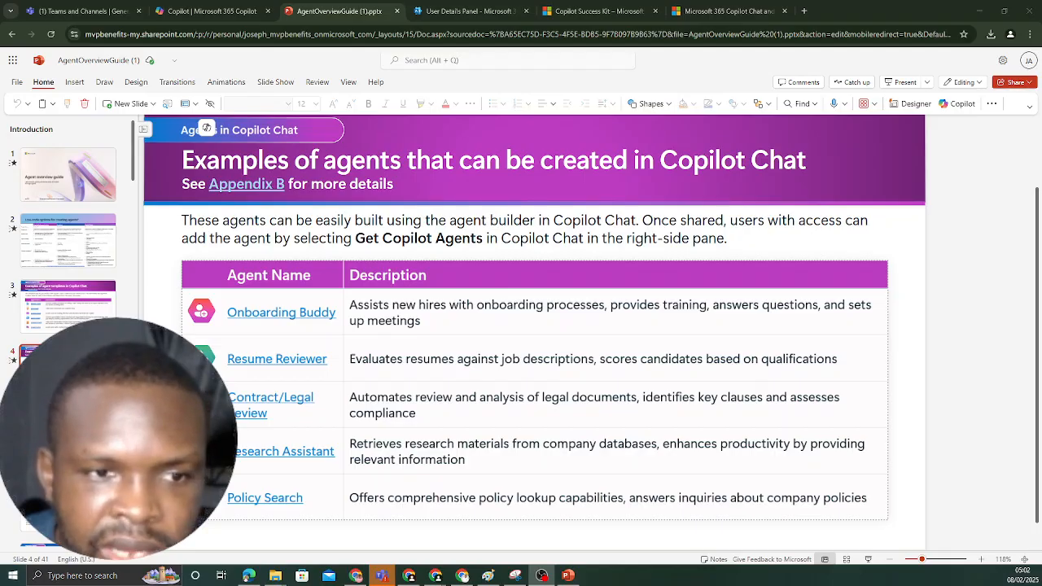
scroll(81, 390, "down", 1)
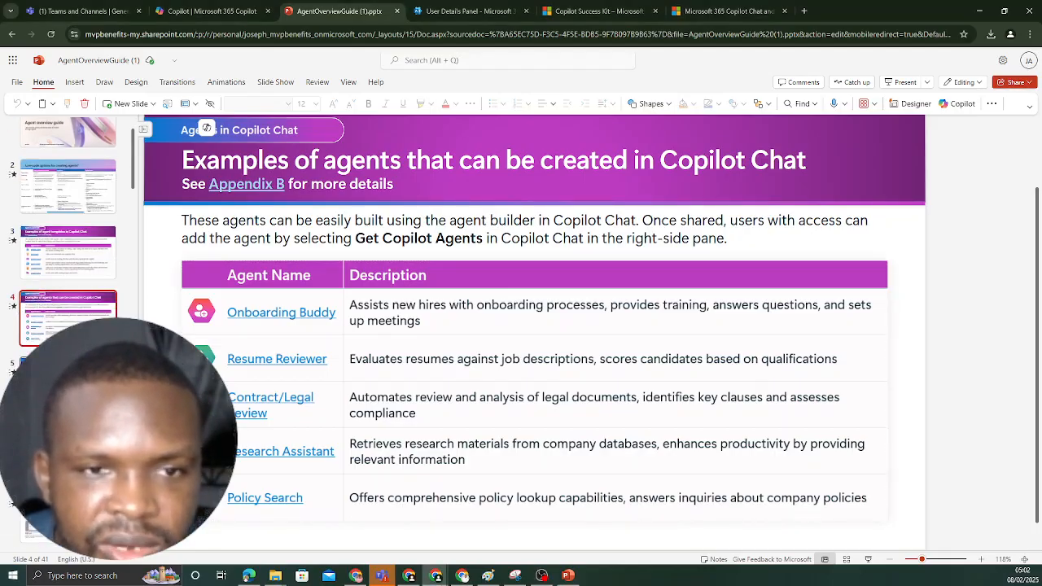
left_click(68, 385)
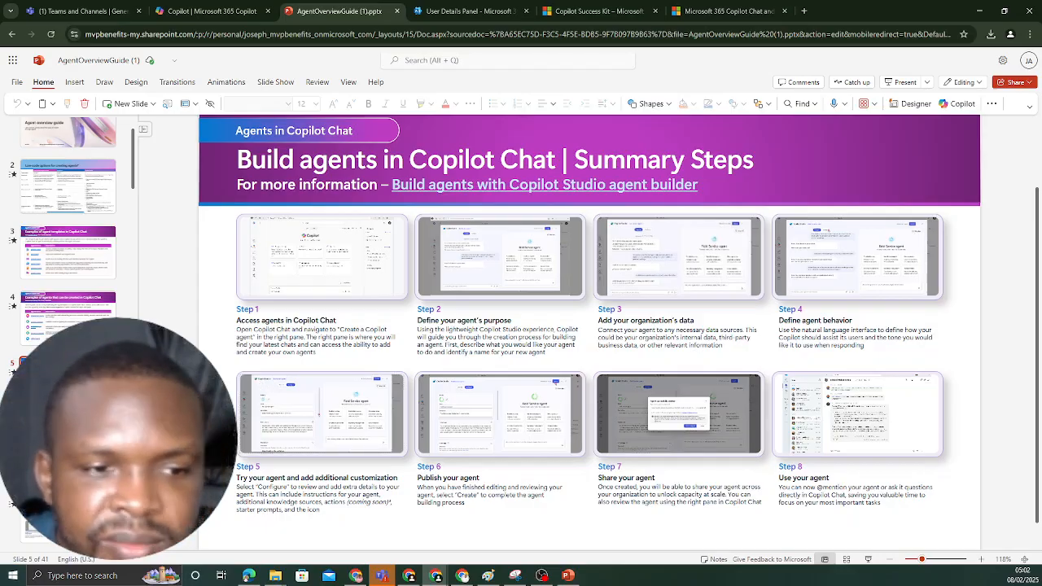
Review slides 6 to 9 covering SharePoint agent use cases, Copilot Studio templates and the build steps for both.
left_click(541, 576)
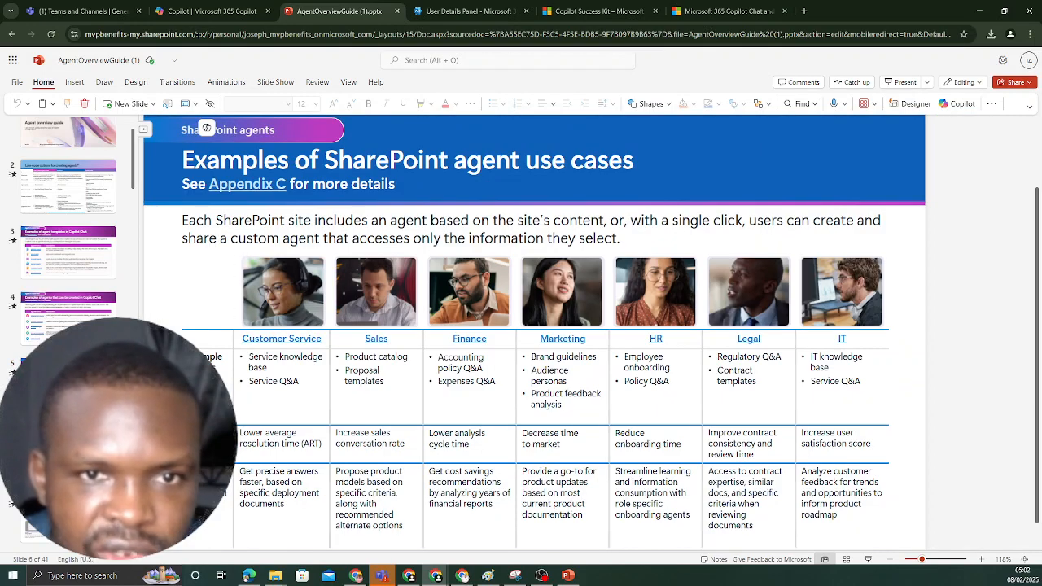
scroll(207, 127, "down", 1)
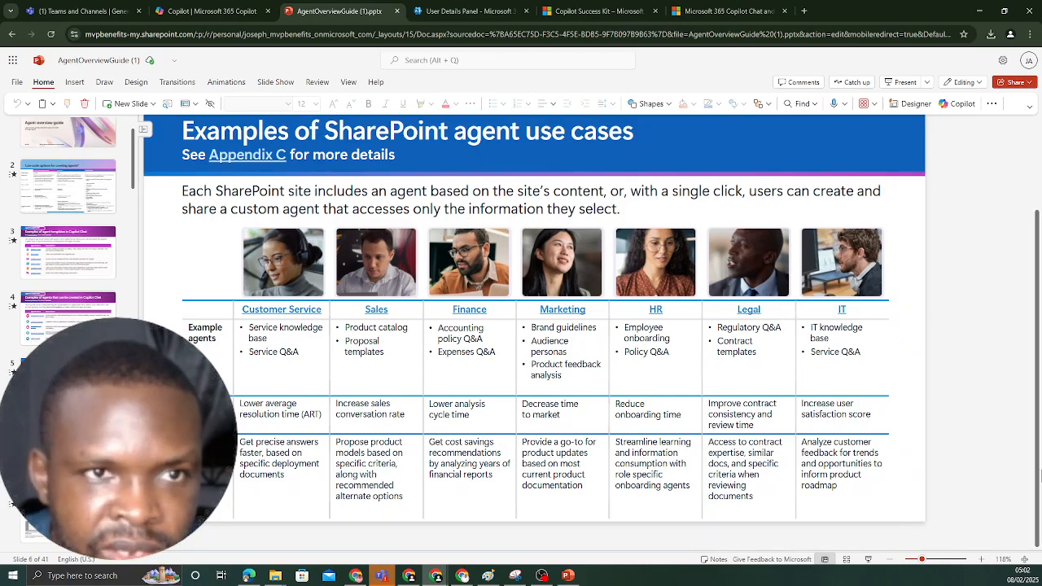
scroll(73, 320, "down", 5)
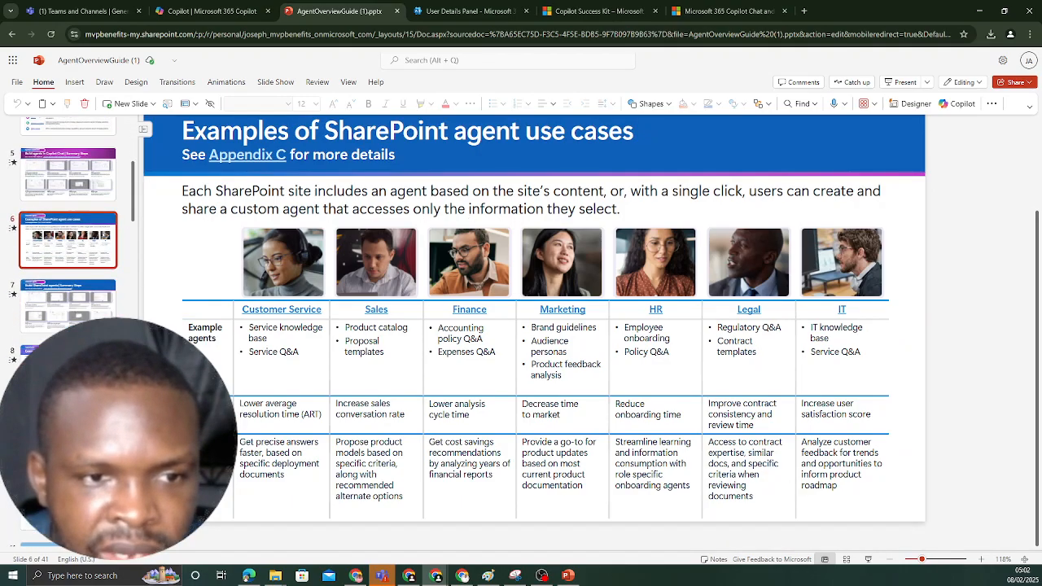
left_click(73, 309)
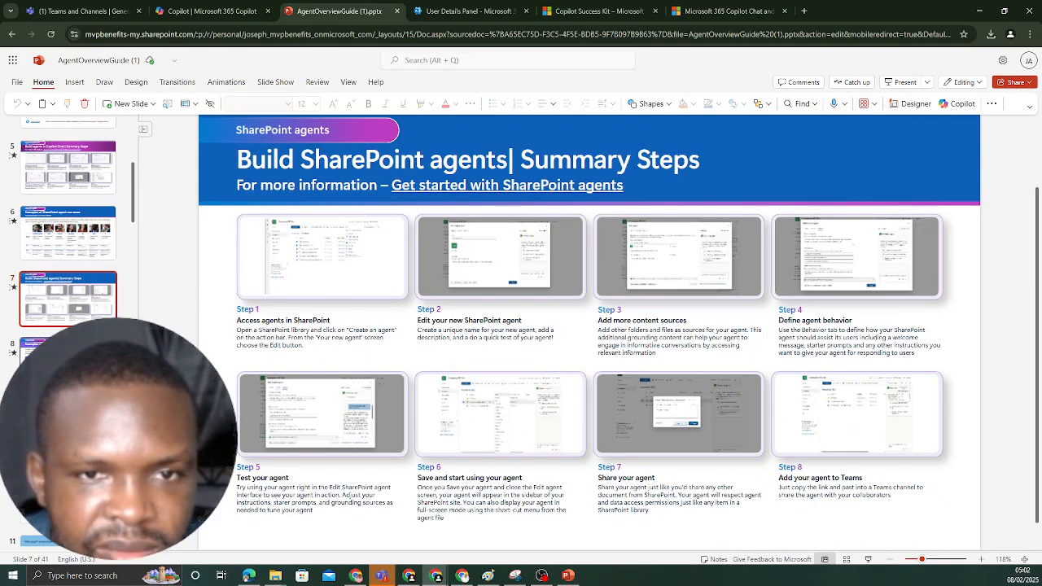
scroll(73, 245, "down", 2)
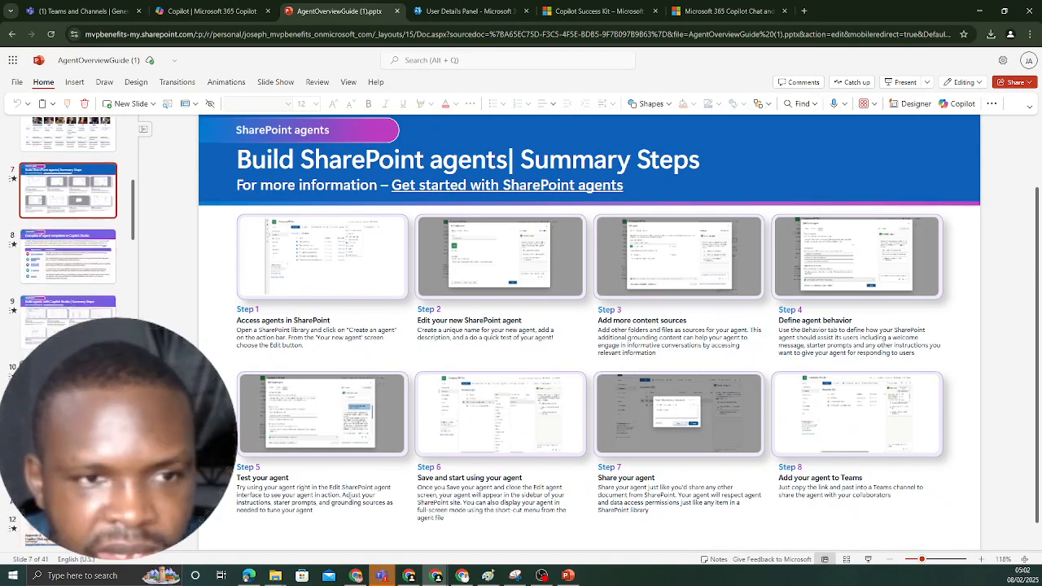
left_click(79, 263)
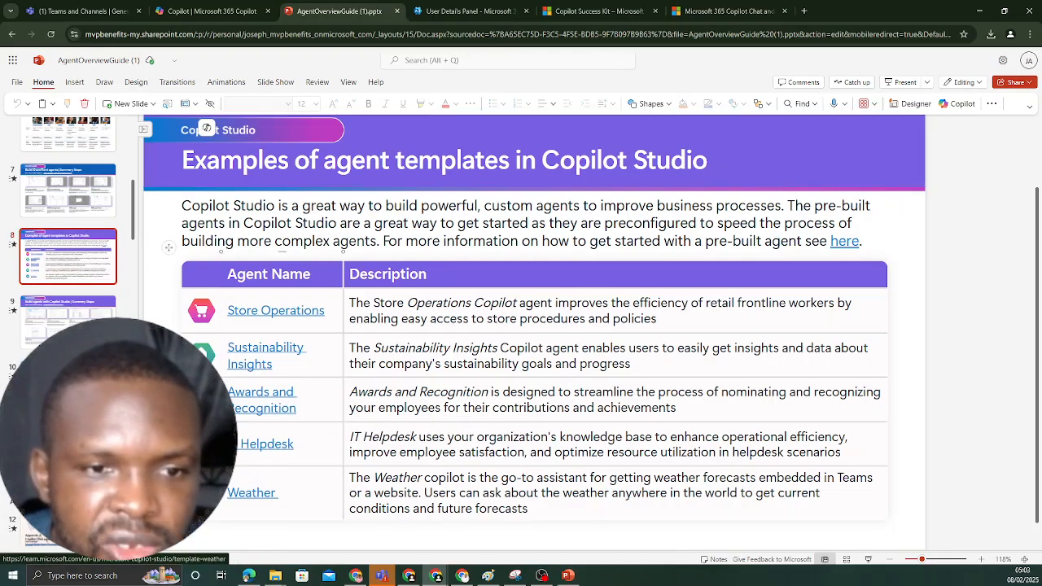
left_click(52, 325)
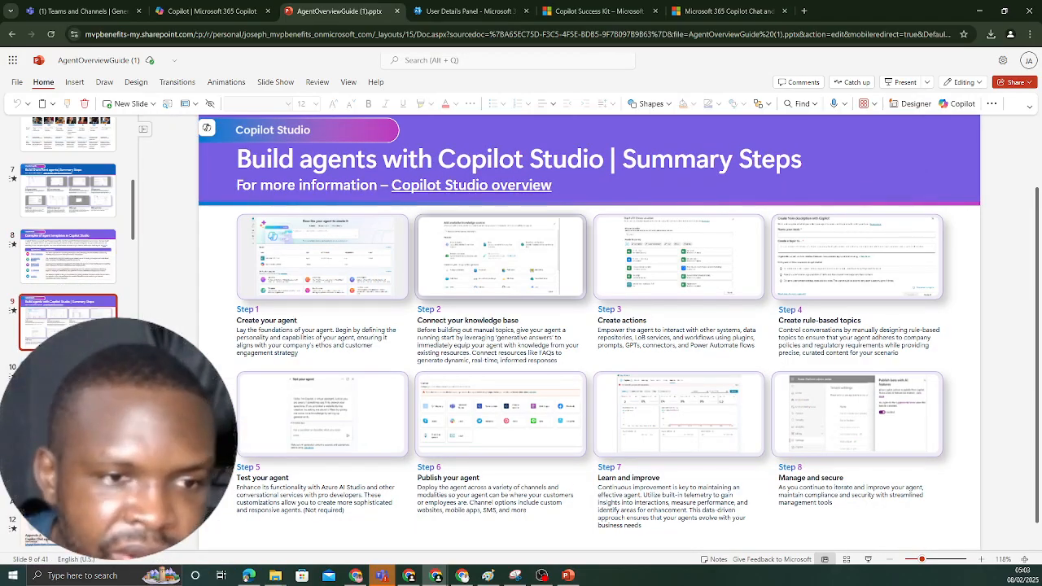
Examine the appendix slides detailing the Writing Coach, Idea Coach and Prompt Coach agents.
scroll(65, 236, "down", 5)
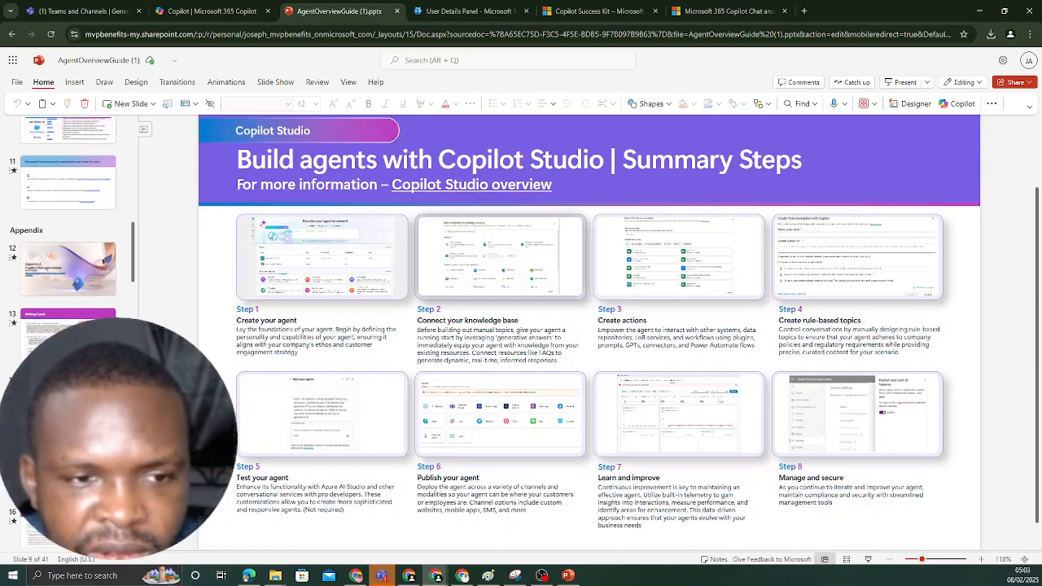
scroll(59, 297, "down", 3)
scroll(59, 297, "up", 1)
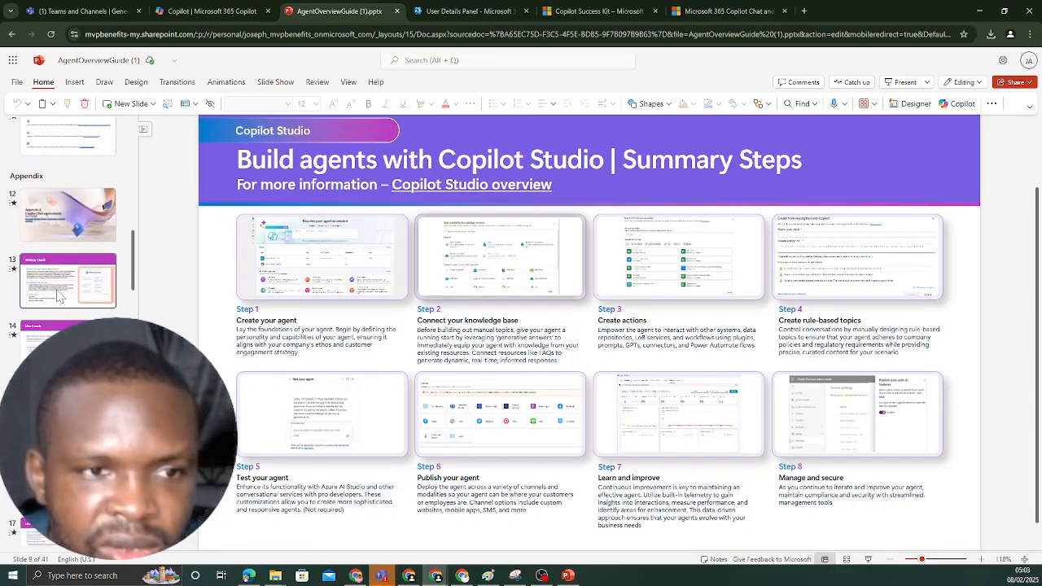
left_click(58, 297)
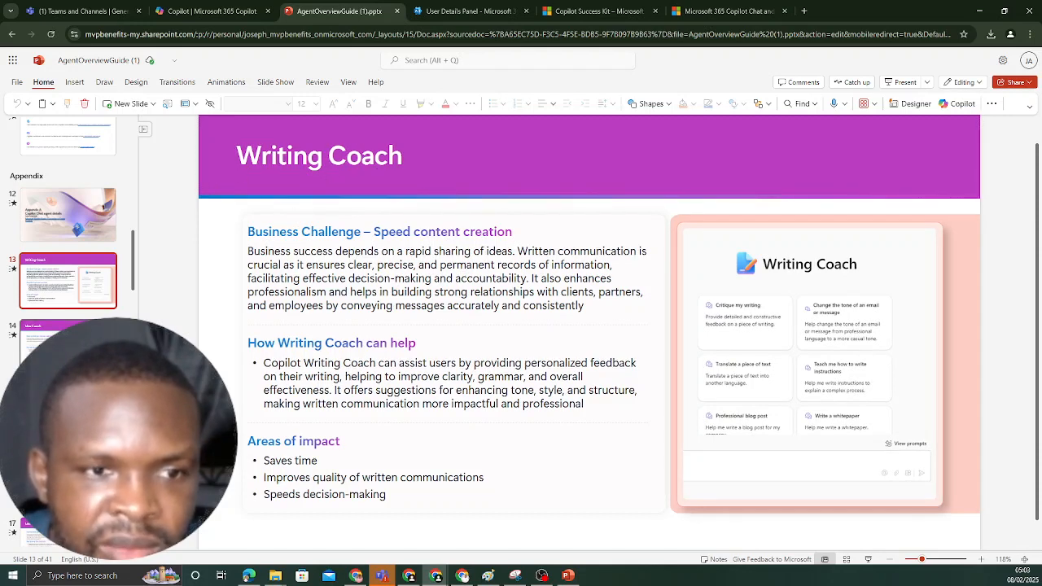
scroll(68, 228, "down", 5)
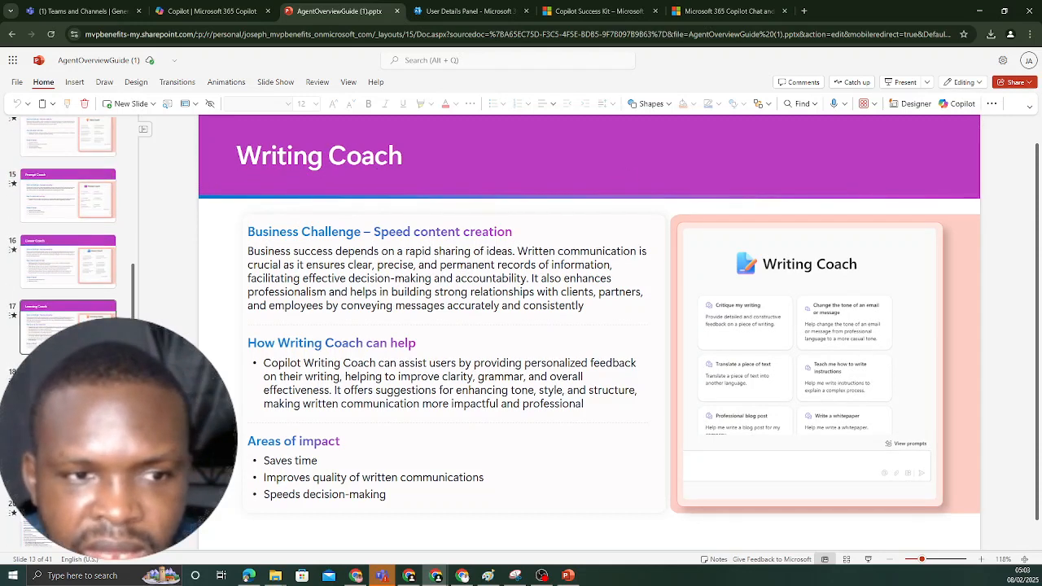
scroll(68, 228, "up", 1)
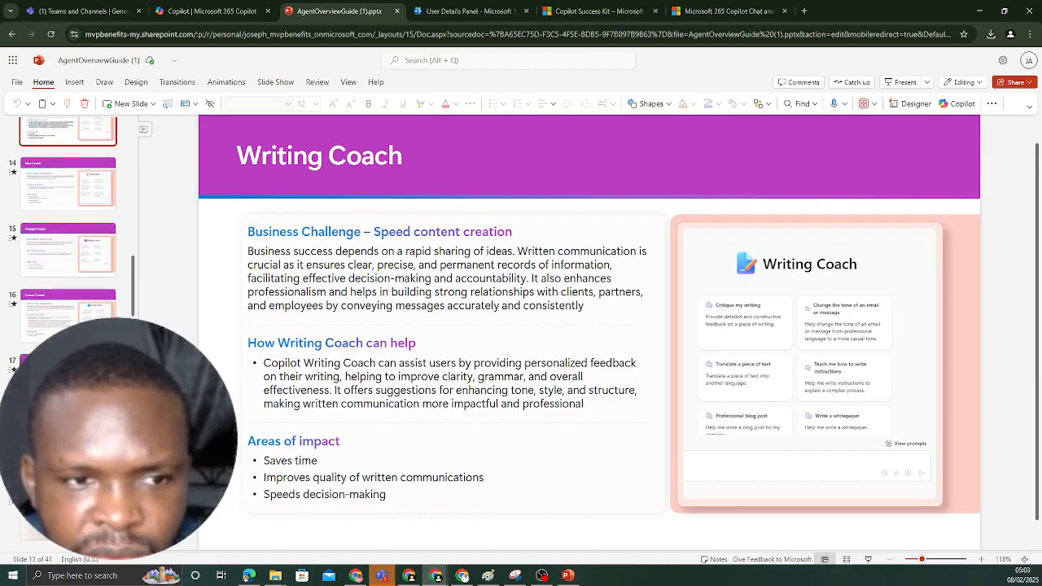
left_click(58, 198)
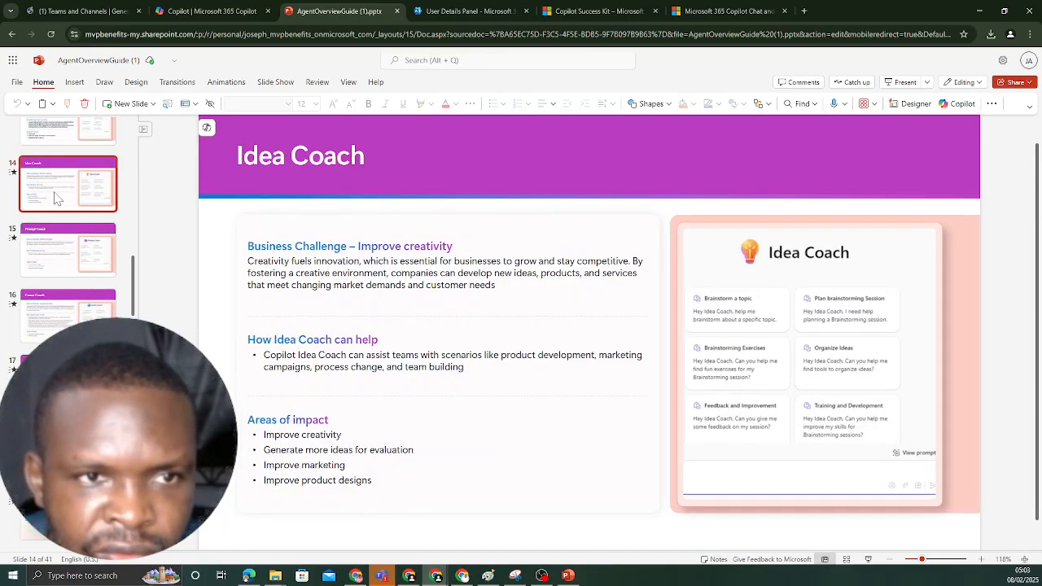
left_click(67, 249)
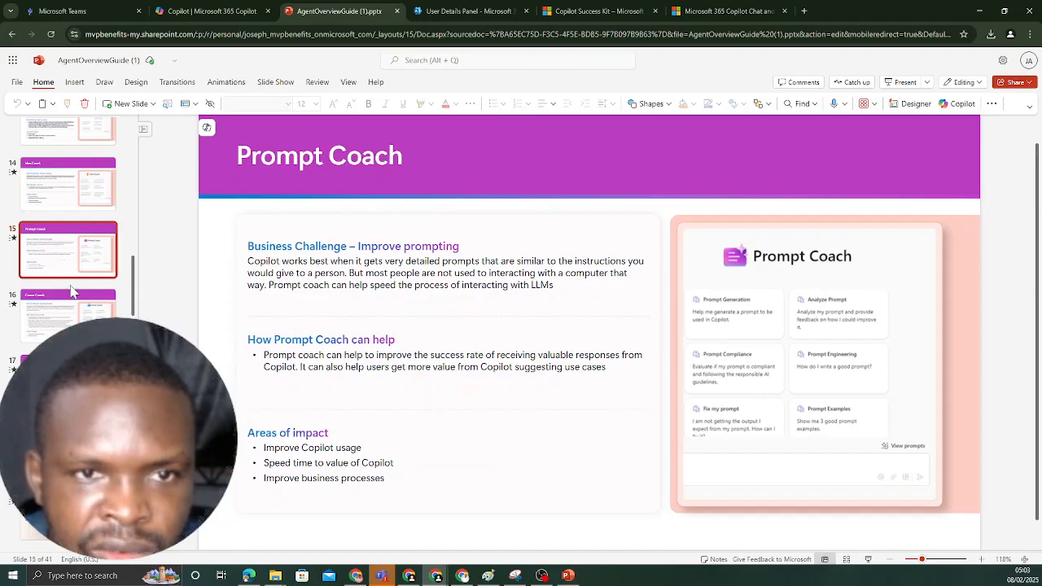
Review the remaining coach agent slides from Career Coach onward and show the Onboarding Buddy example on slide 20.
key("Down")
key("Down")
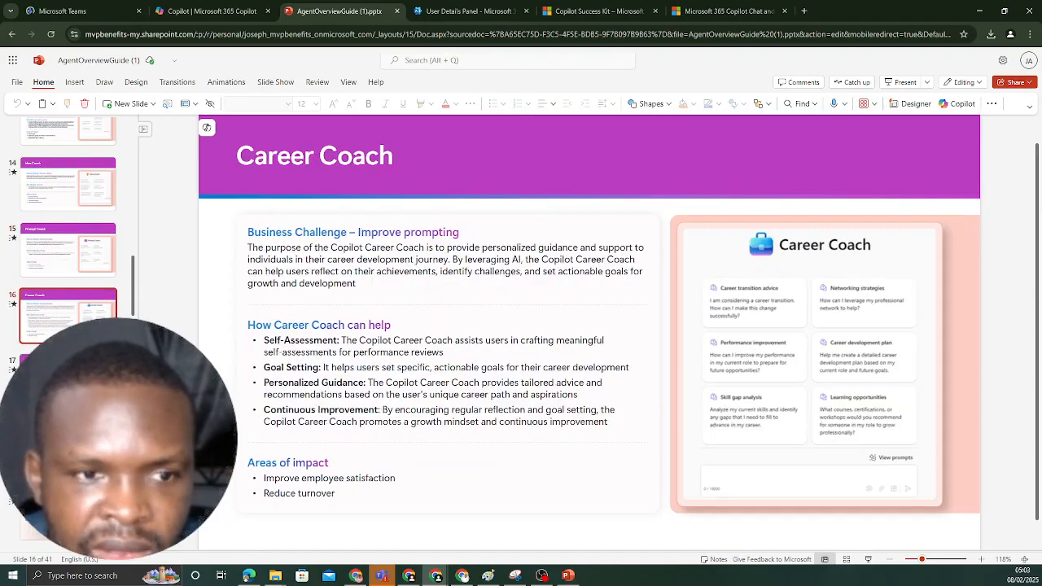
scroll(69, 323, "down", 2)
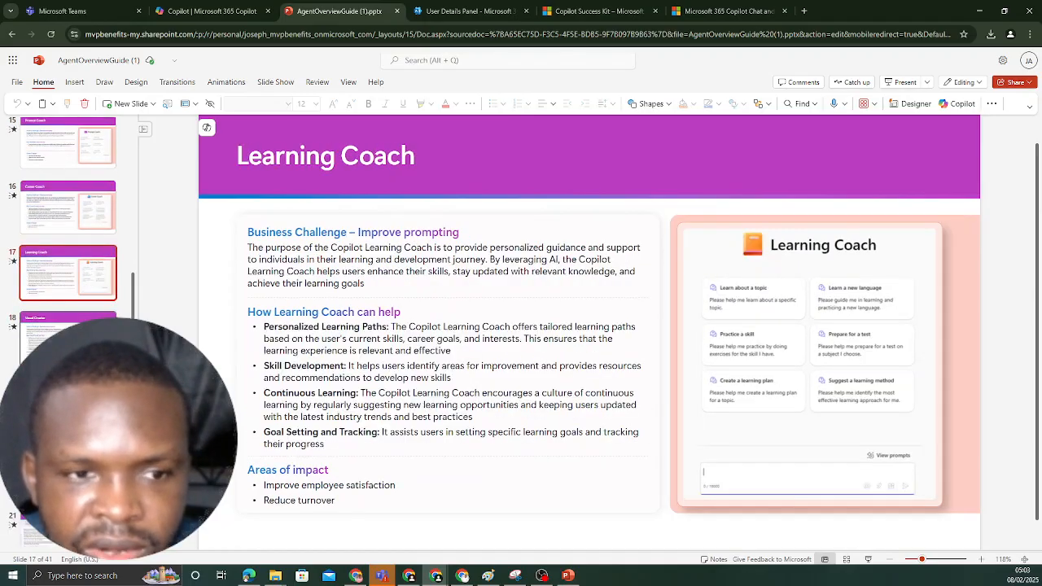
scroll(69, 323, "down", 2)
key("Down")
key("Down")
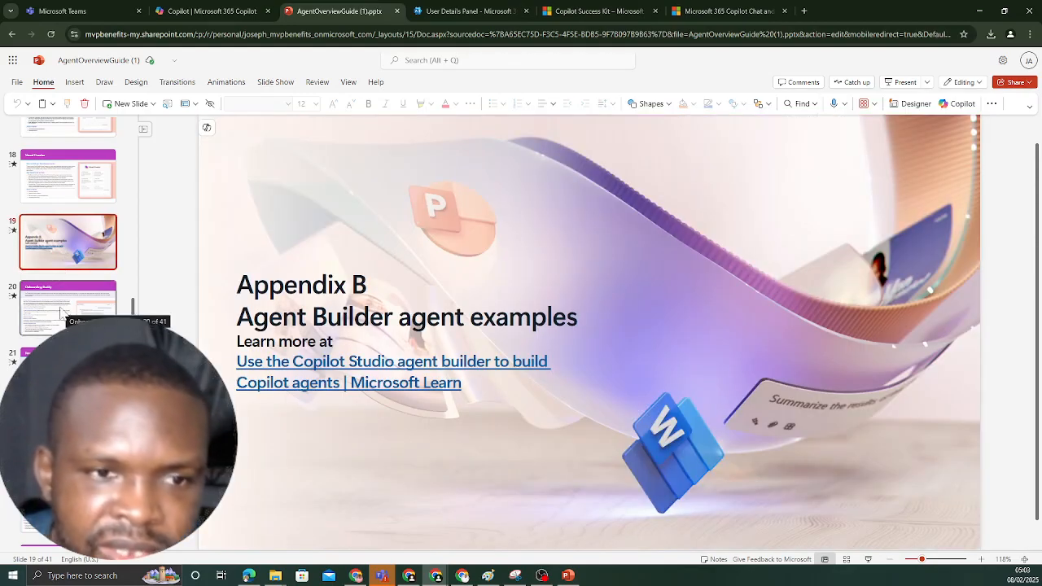
left_click(63, 312)
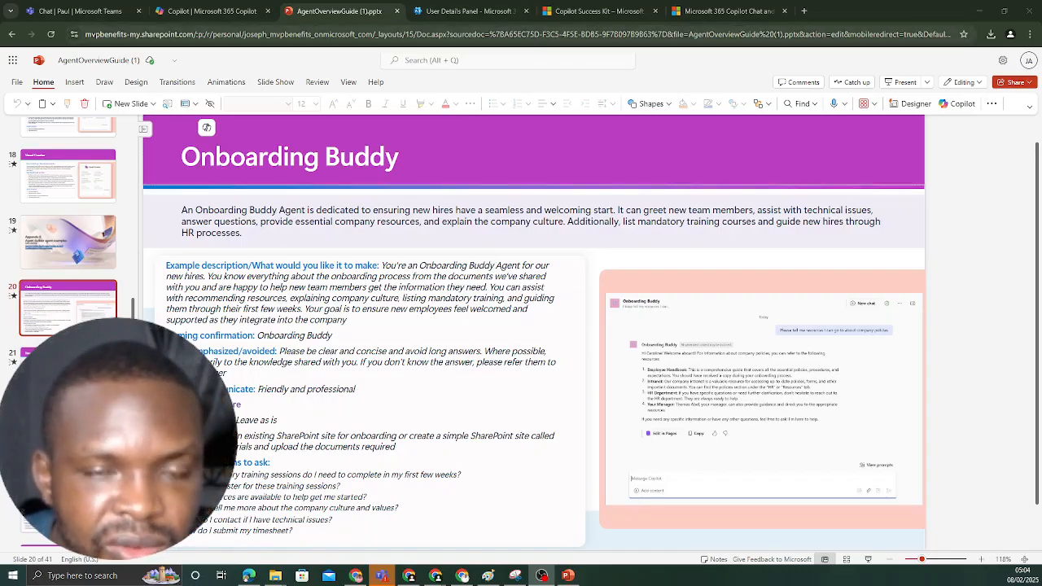
Switch to Microsoft 365 Copilot, reload the page and start creating a new agent.
left_click(216, 12)
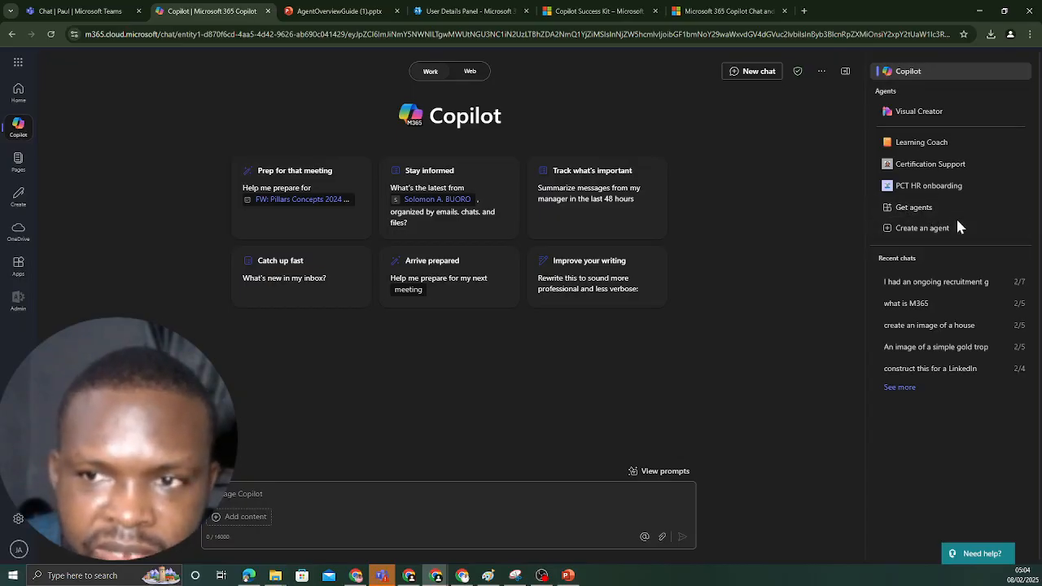
left_click(51, 34)
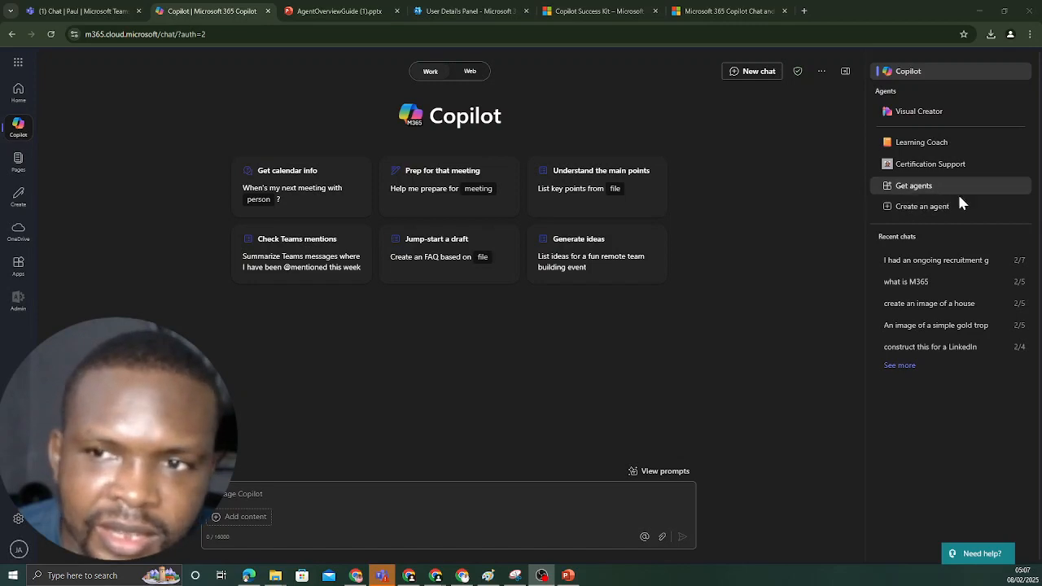
left_click(921, 212)
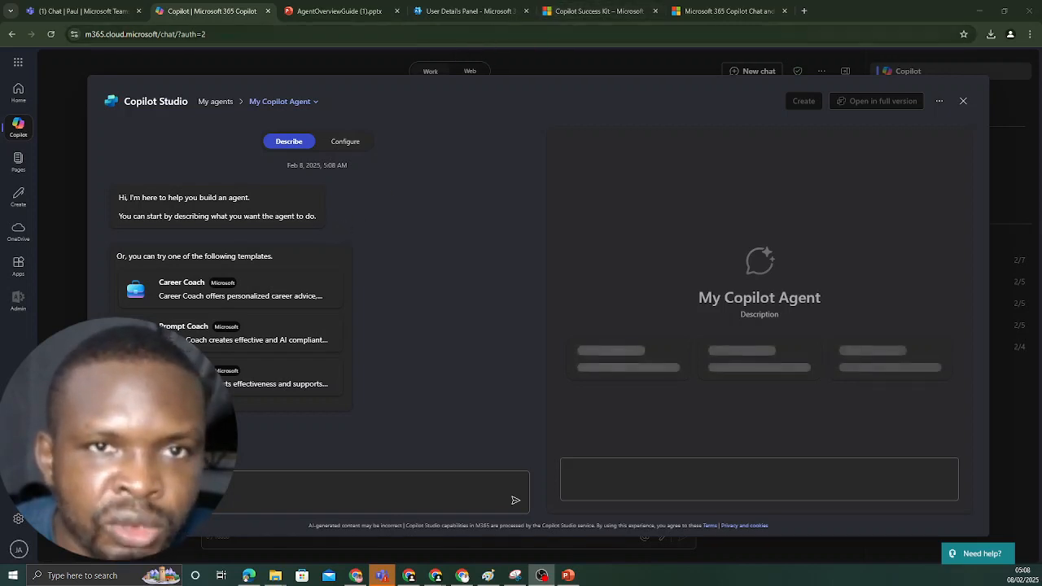
Copy the introductory paragraph of the Onboarding Buddy slide and submit it as the new agent's description in the agent builder.
left_click(348, 14)
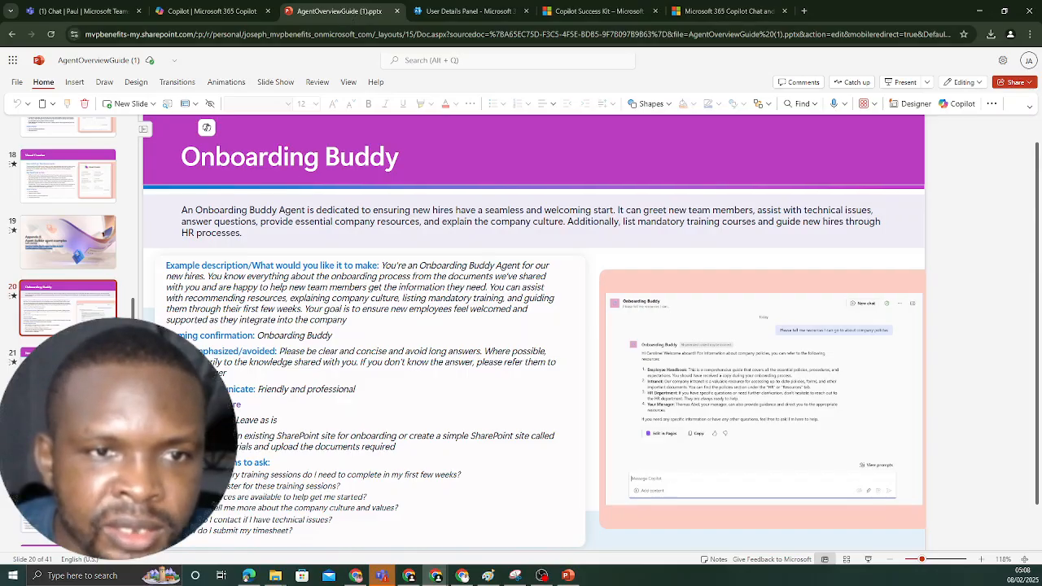
left_click(185, 210)
left_click_drag(186, 210, 245, 234)
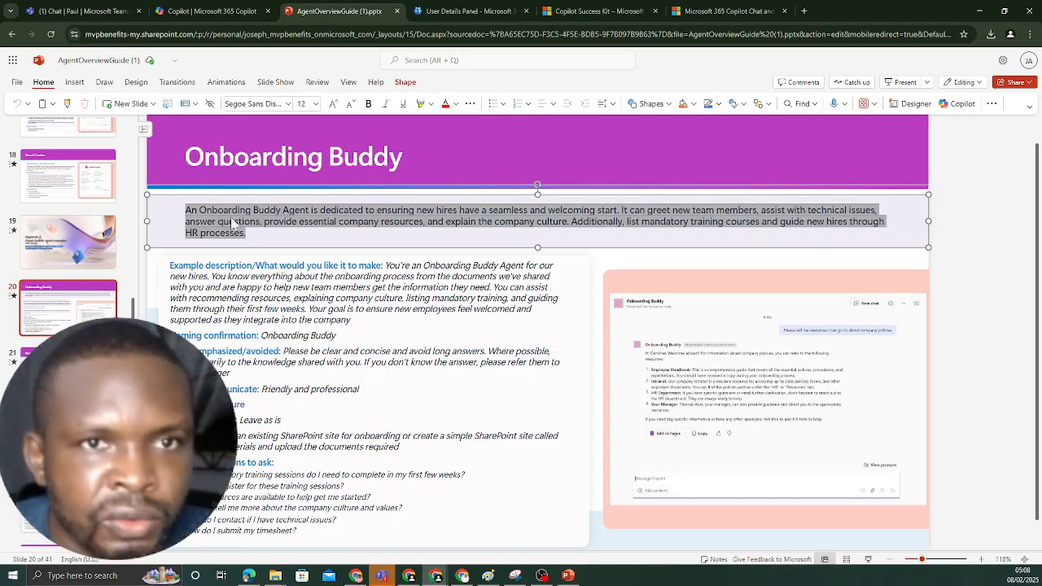
left_click(192, 11)
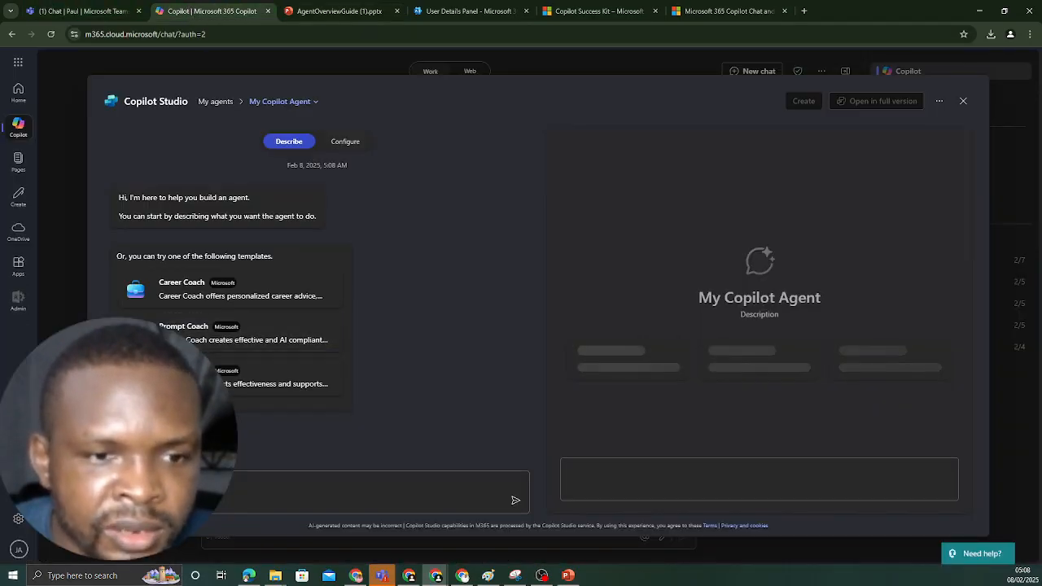
key("ctrl+v")
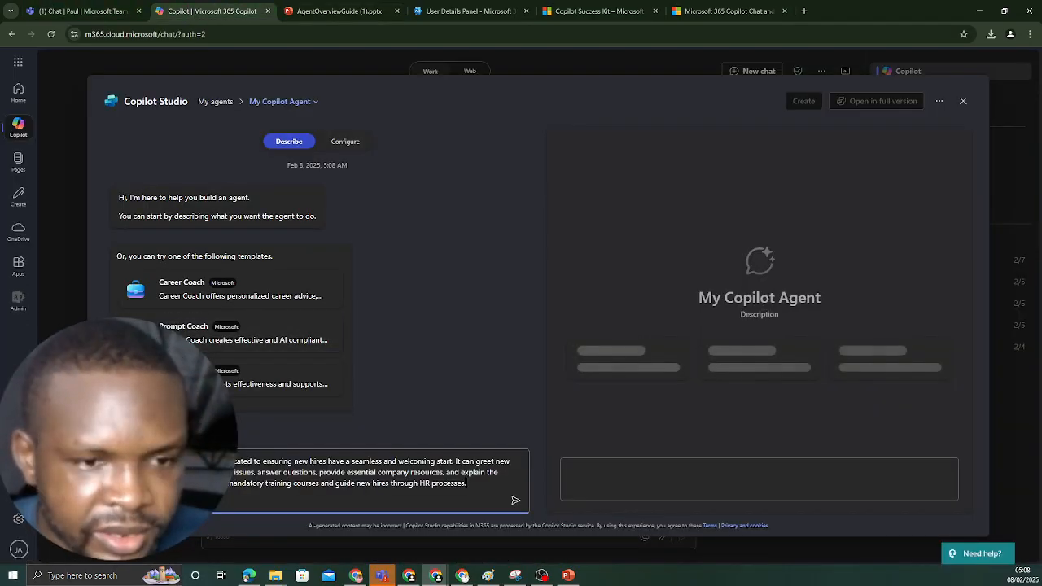
key("Return")
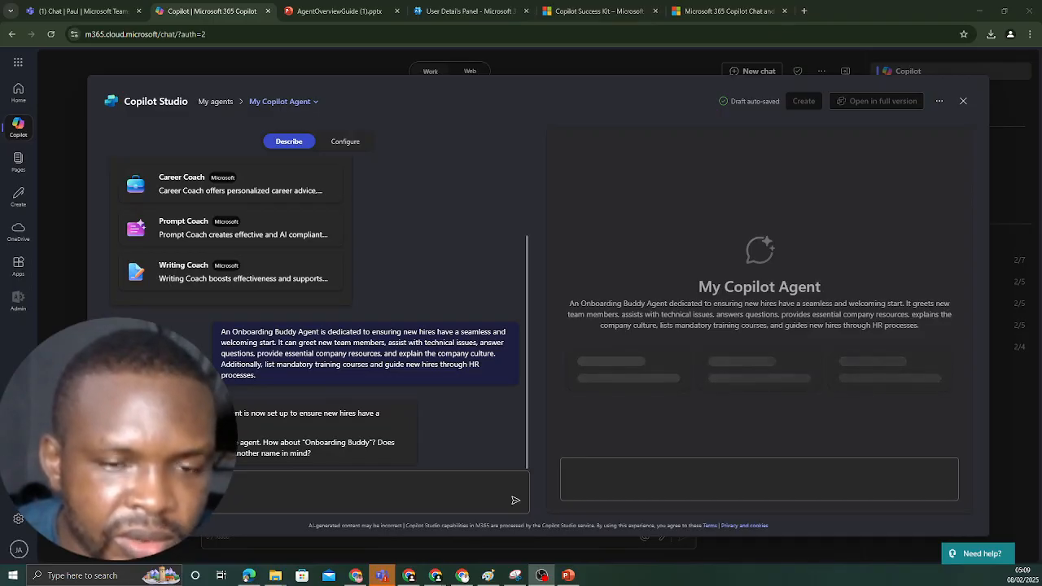
Answer the builder's naming question with Smart Onboarding Buddy and check the name in the agent preview.
left_click_drag(370, 443, 305, 442)
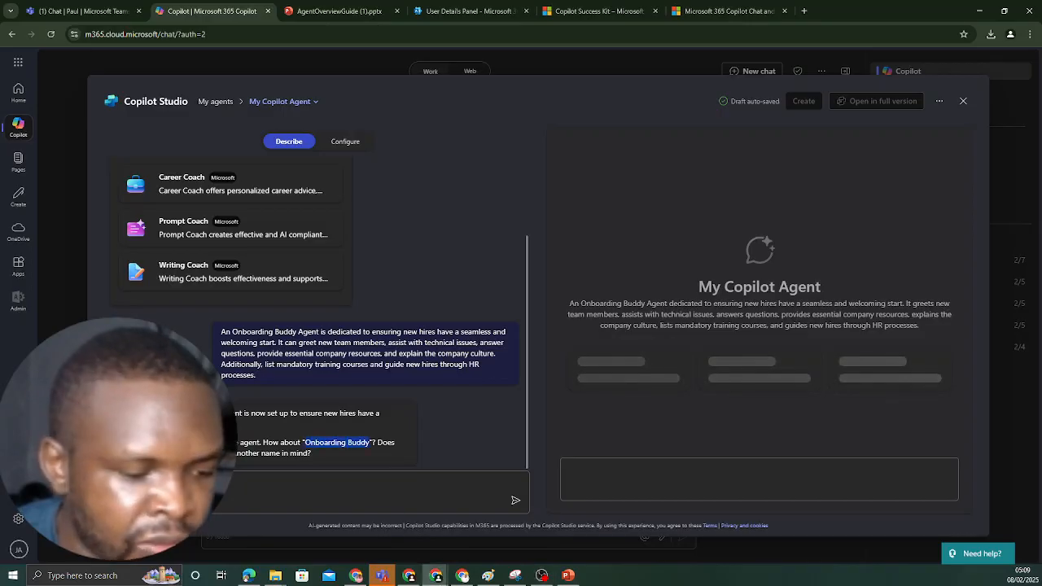
left_click(342, 492)
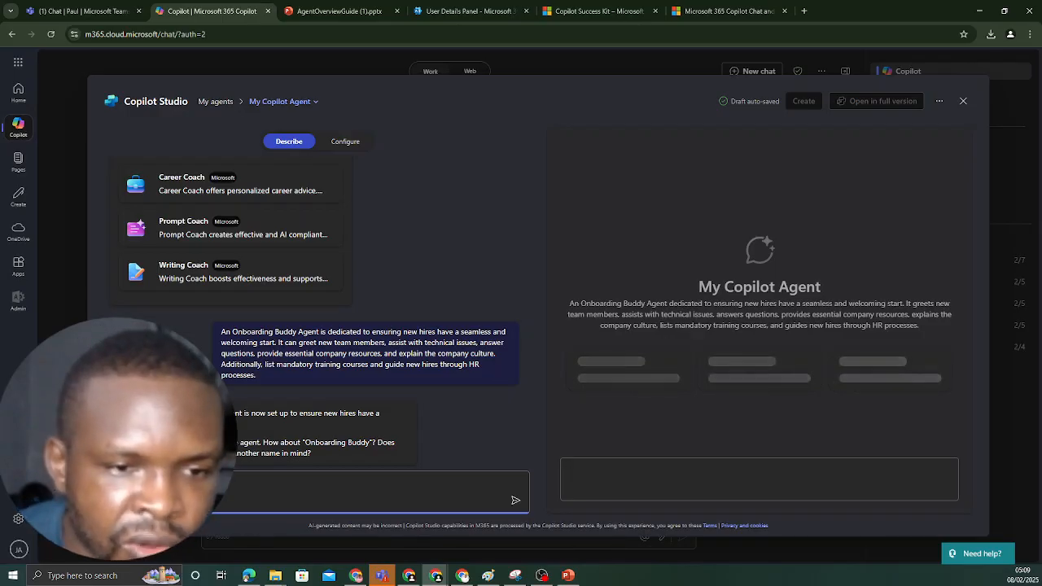
left_click(517, 501)
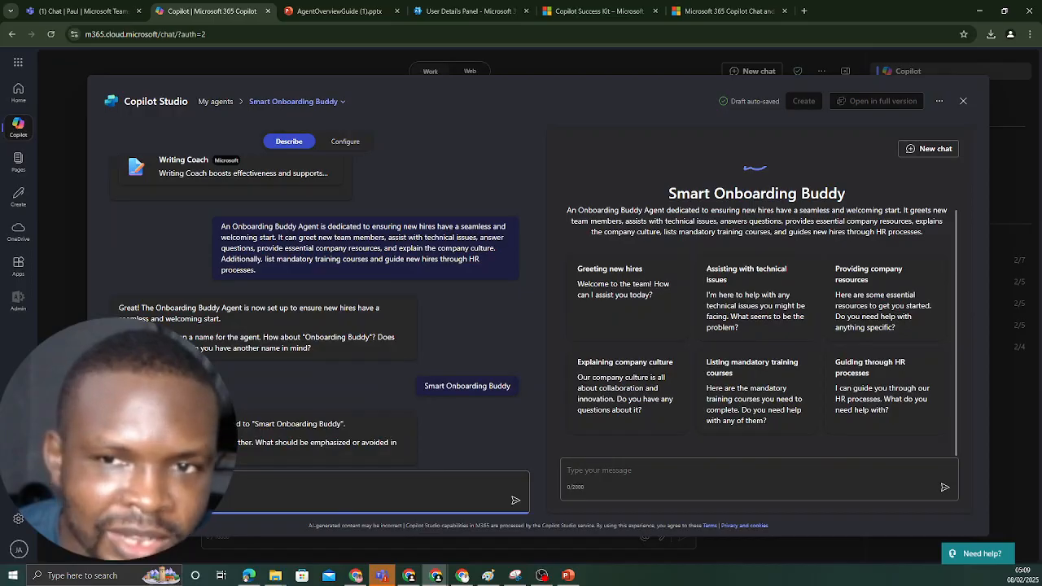
double_click(674, 193)
left_click_drag(713, 193, 845, 194)
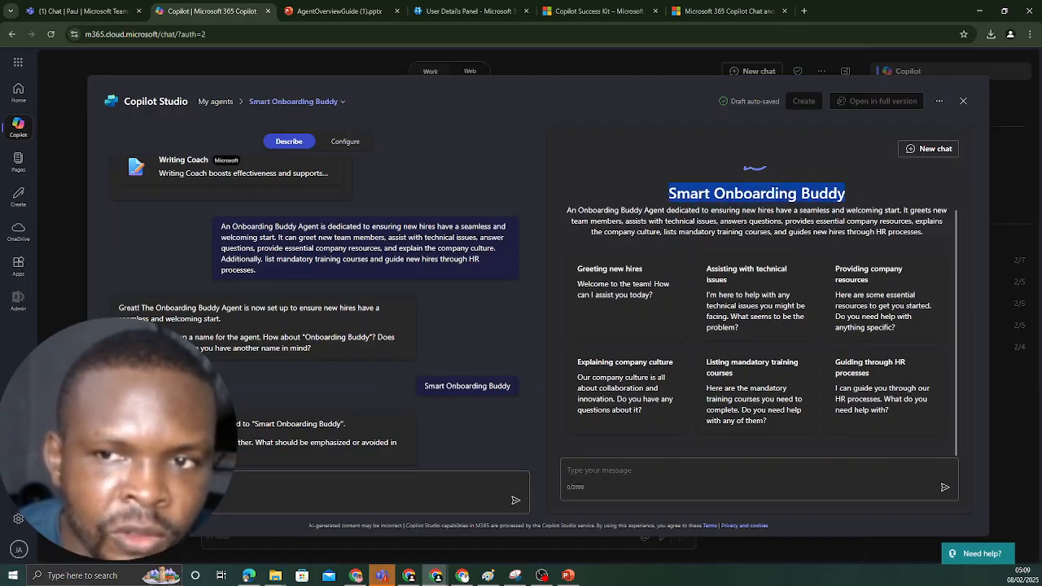
left_click(651, 184)
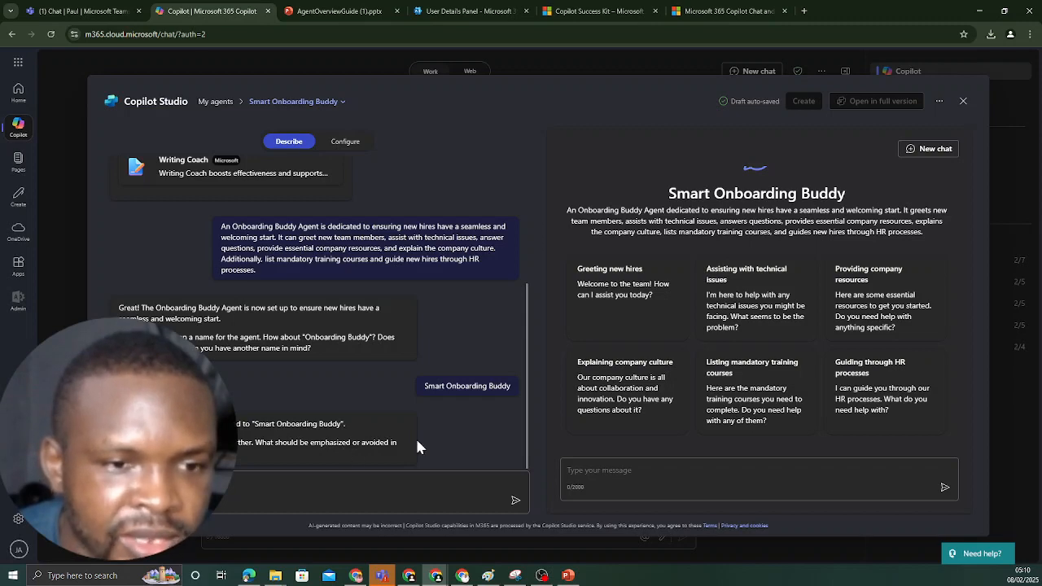
Copy the example description beginning "You're an Onboarding Buddy Agent" from the slide and submit it as the agent's refined instructions.
left_click(320, 12)
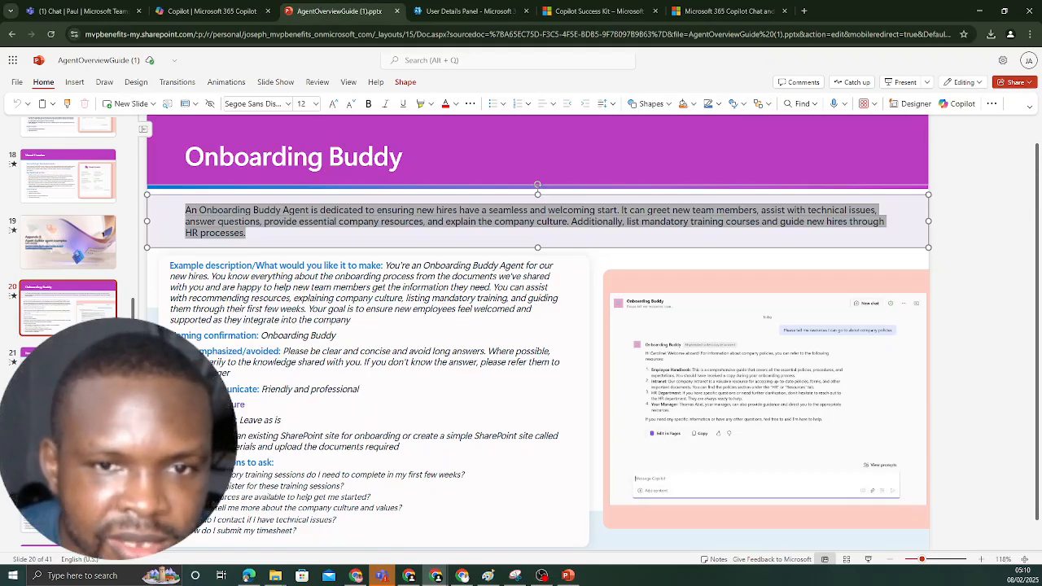
left_click_drag(384, 265, 391, 320)
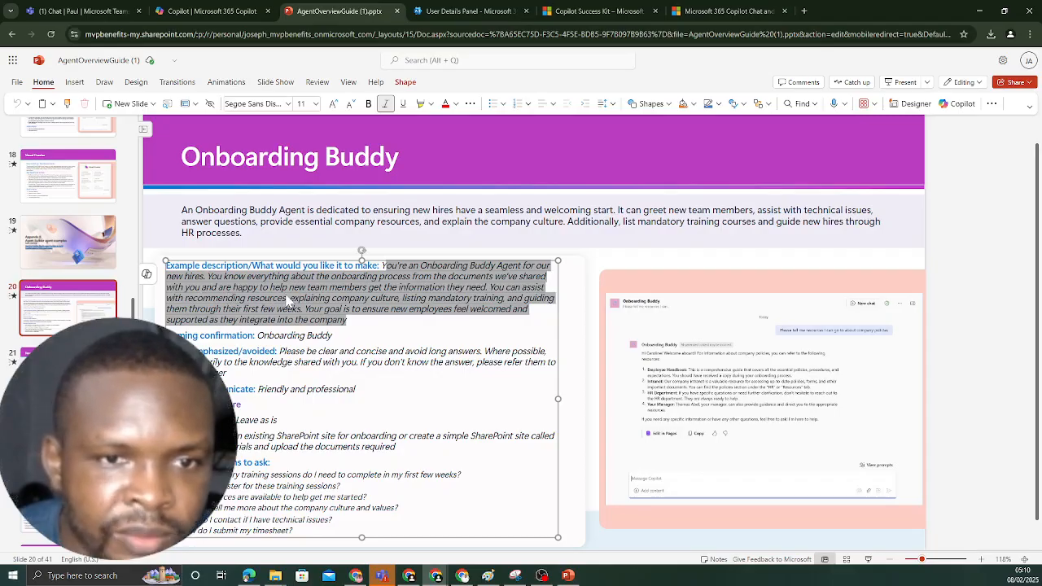
left_click_drag(382, 266, 346, 320)
key("ctrl+c")
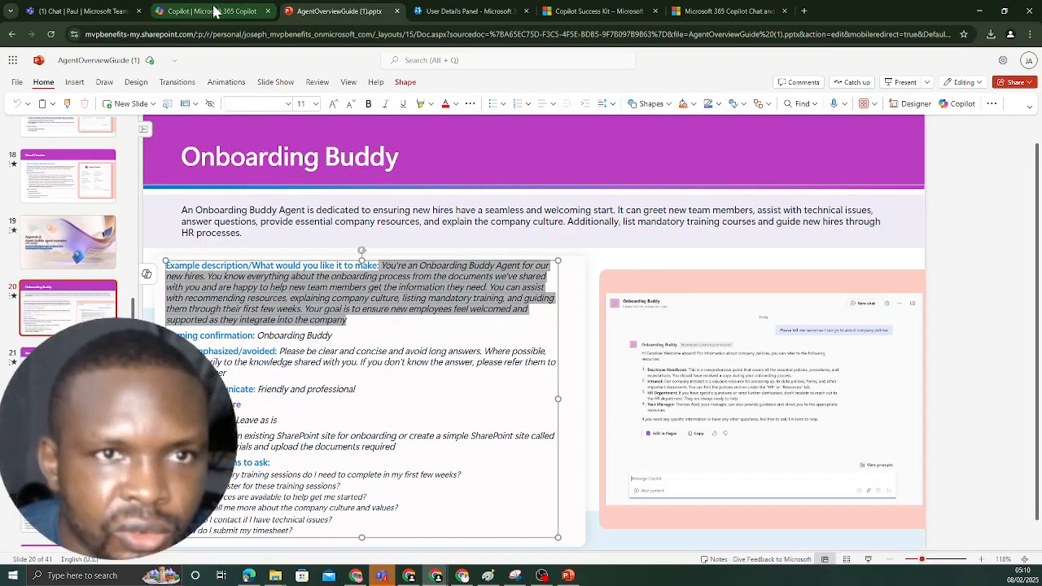
left_click(216, 11)
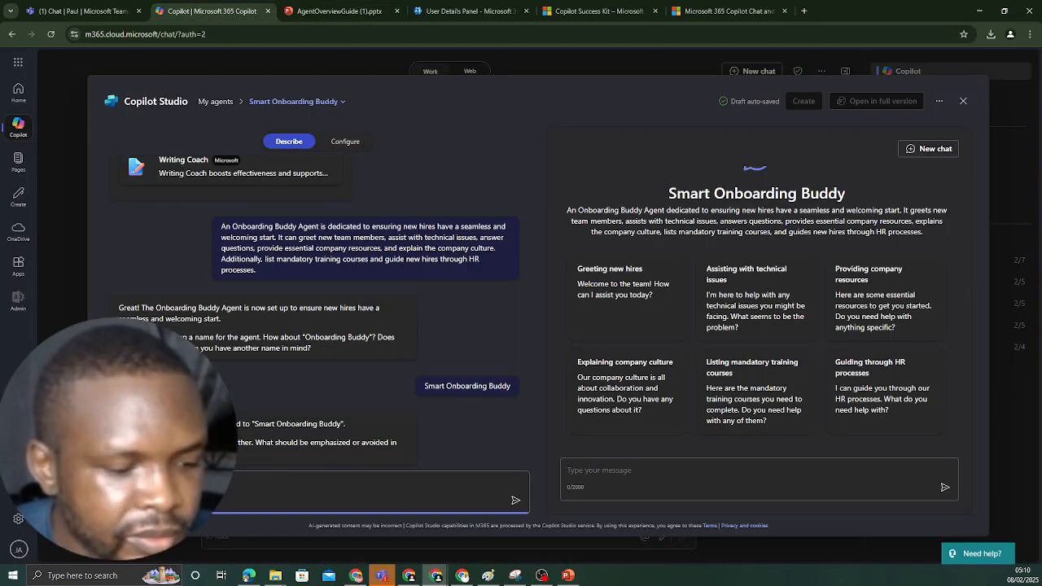
key("ctrl+v")
left_click(514, 501)
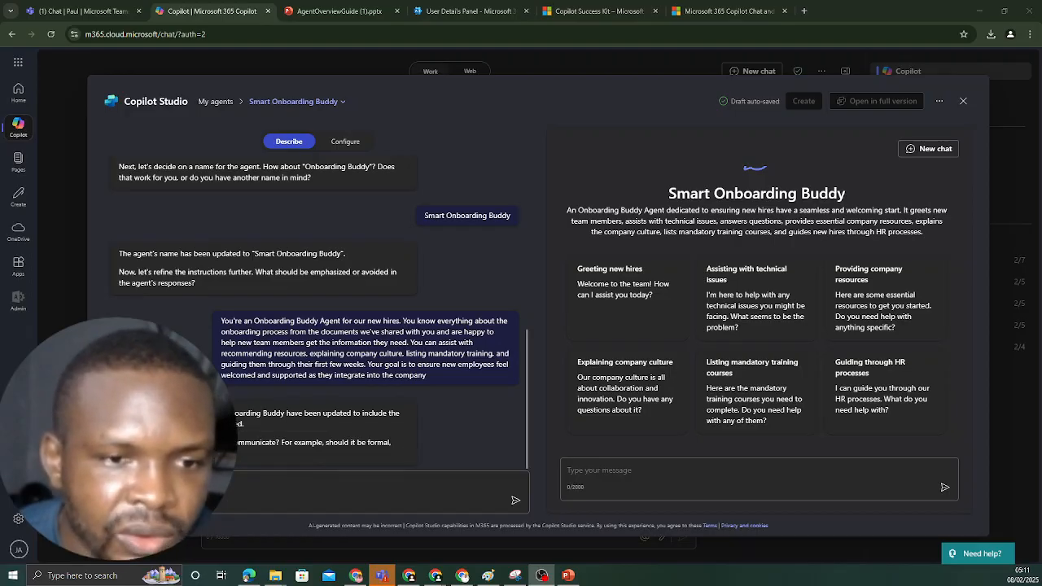
Copy the slide's "To be emphasized/avoided" text about clear, concise answers and submit it to the agent builder.
left_click(330, 11)
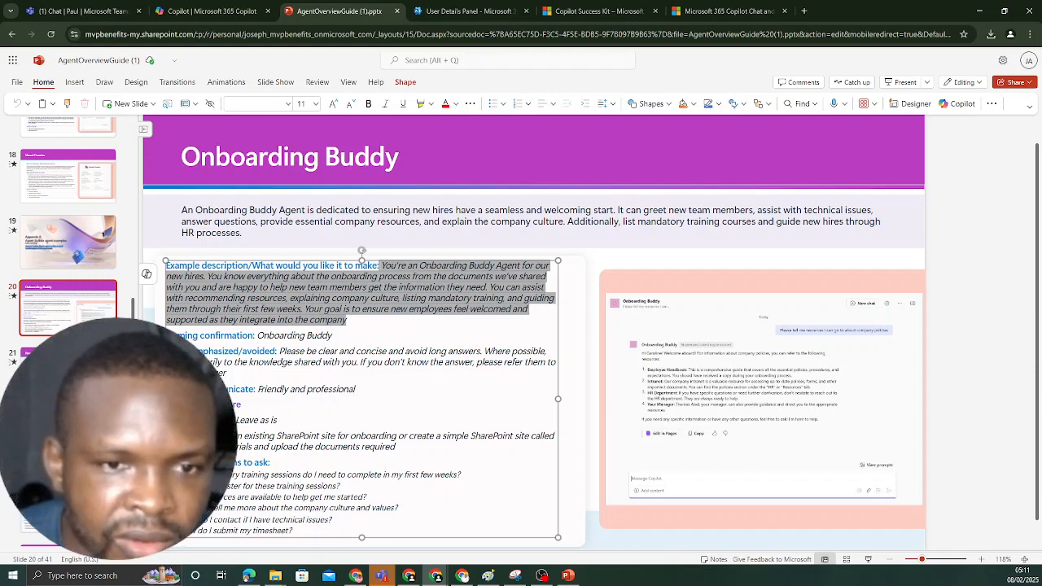
left_click_drag(280, 351, 226, 373)
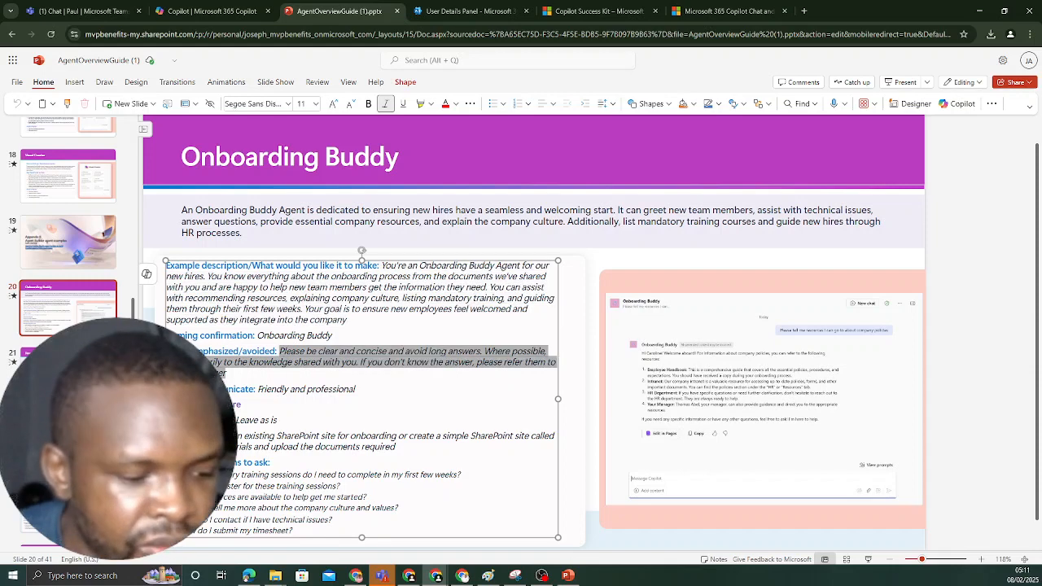
left_click(224, 10)
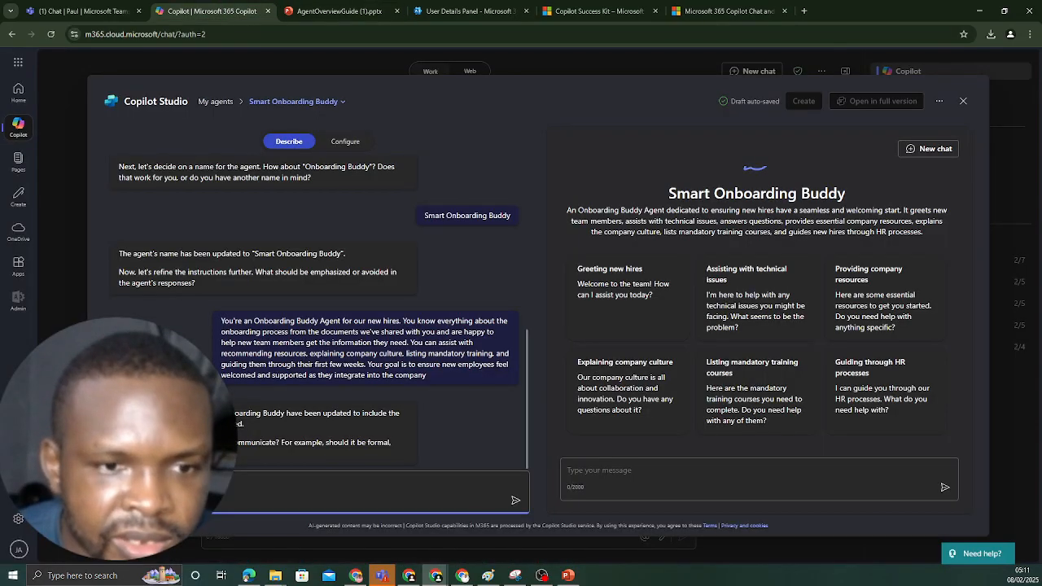
left_click(354, 487)
key("ctrl+v")
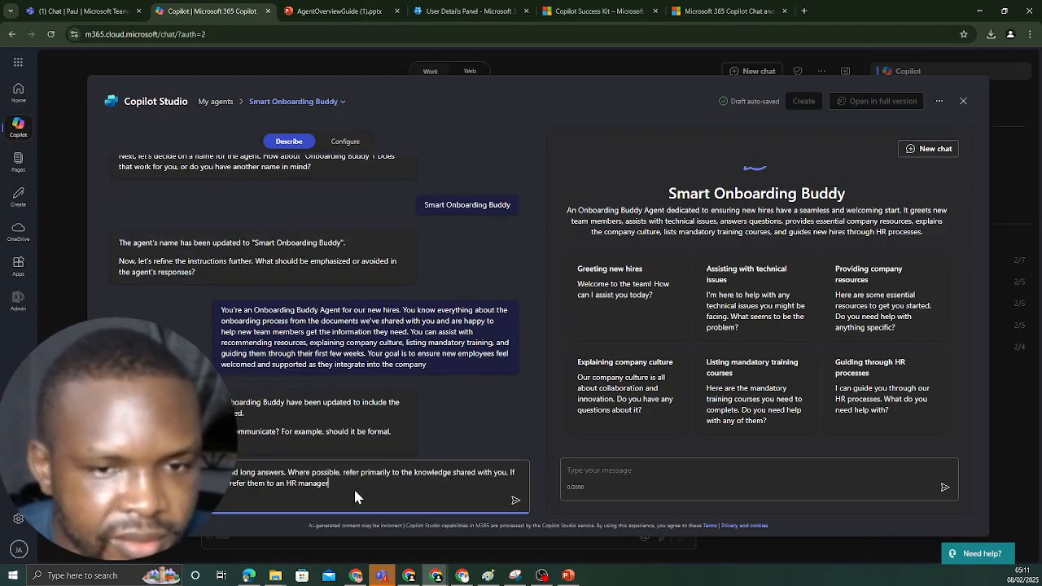
left_click(514, 501)
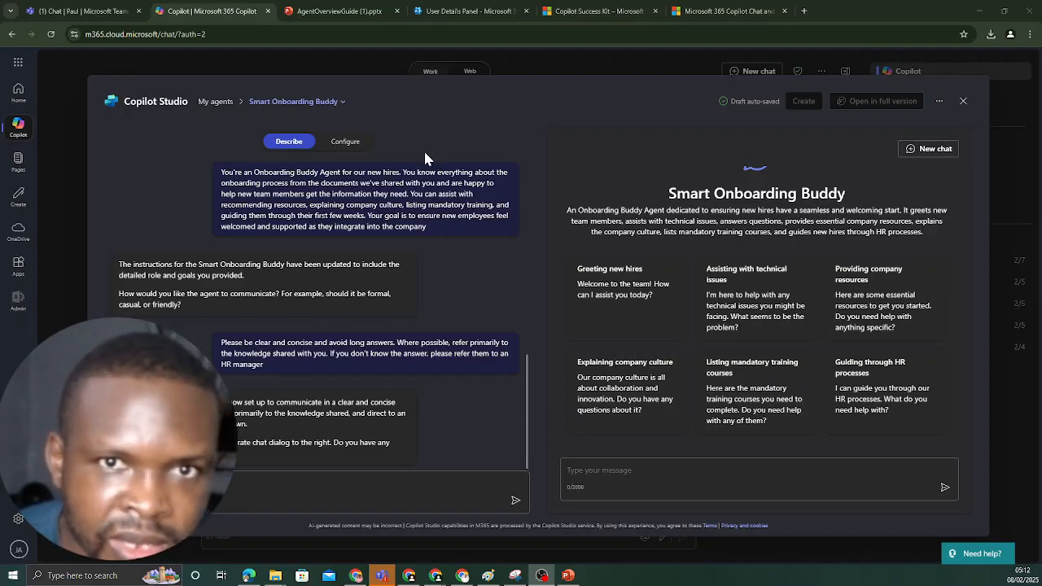
Check the Onboarding Buddy slide's remaining settings and show the Smart Onboarding Buddy agent's configuration details.
left_click(351, 12)
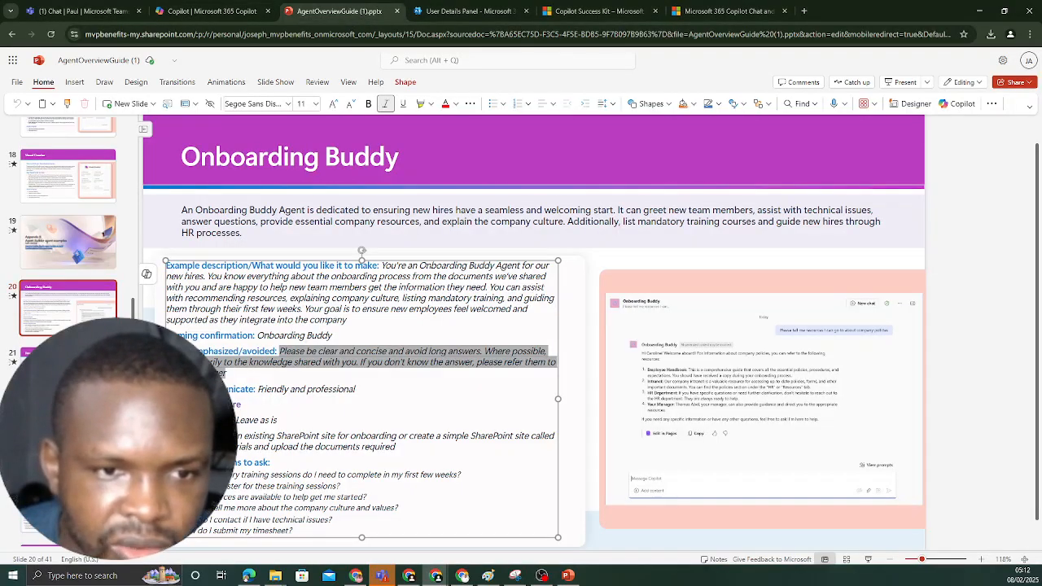
scroll(589, 333, "down", 1)
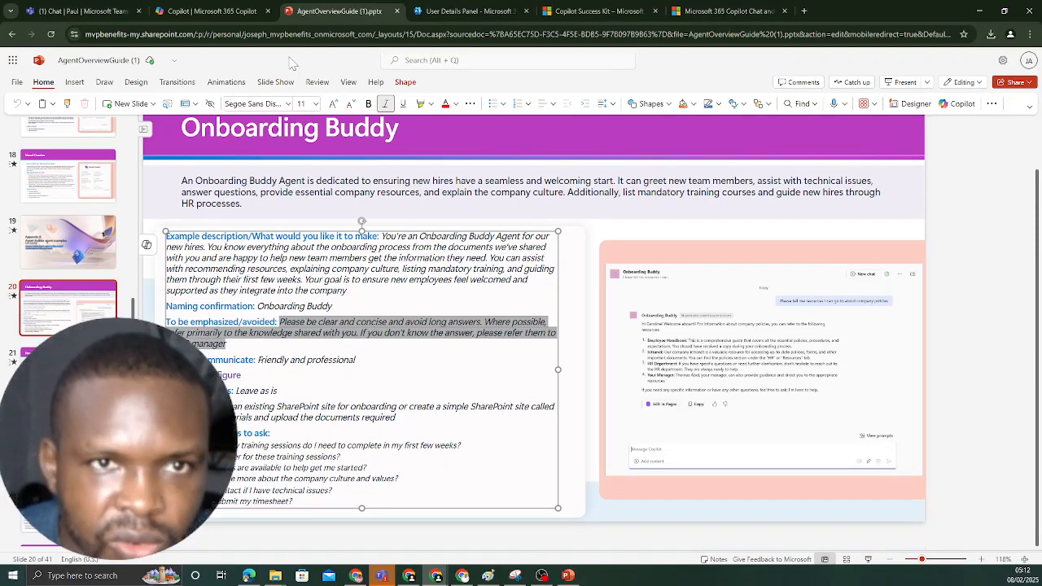
left_click(211, 11)
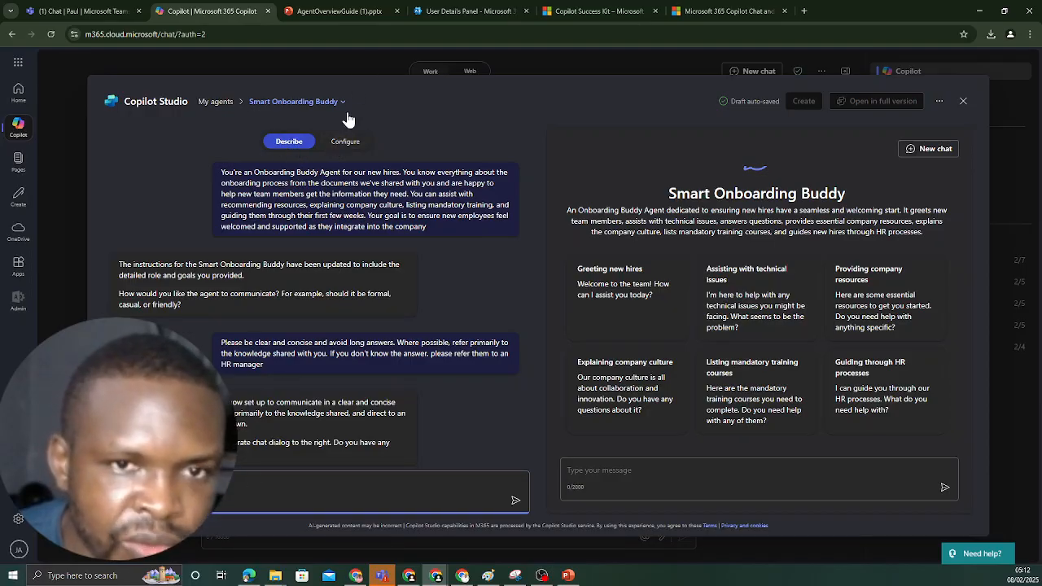
left_click(340, 143)
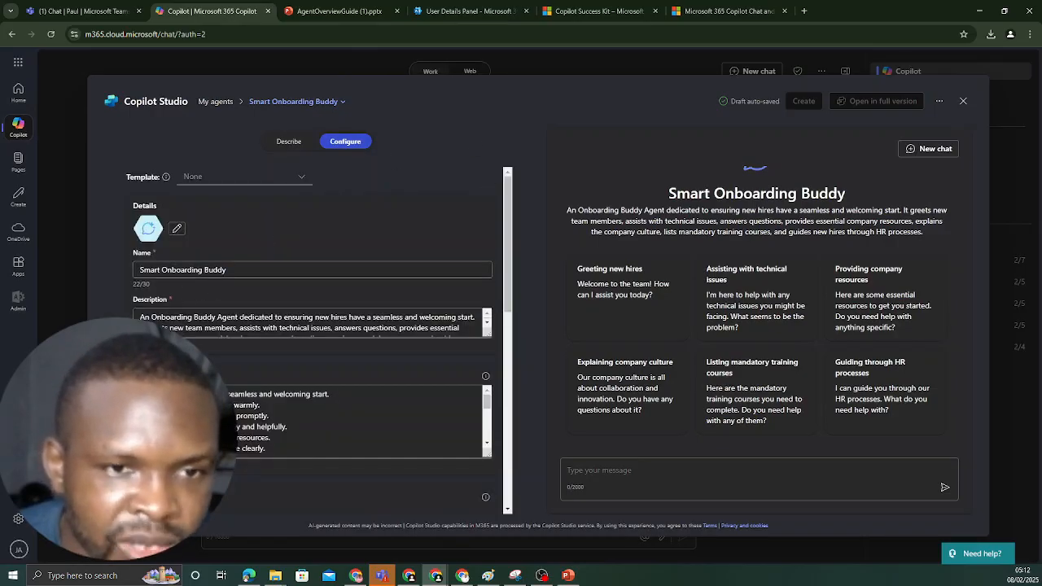
Test the agent name's 30-character limit with extra letters and restore the name Smart Onboarding Buddy.
left_click(245, 269)
type("ccccccc")
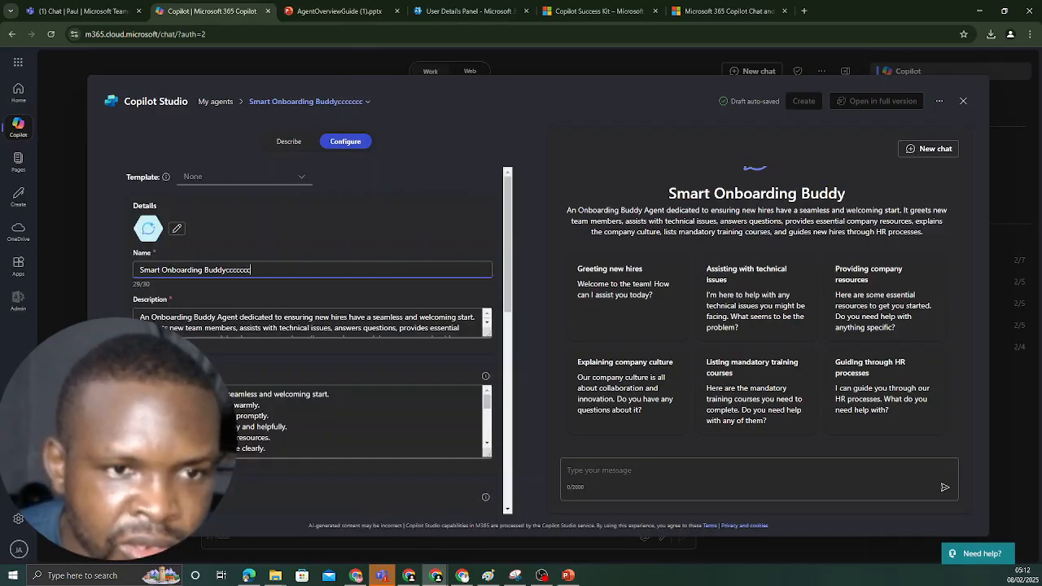
type("cccc")
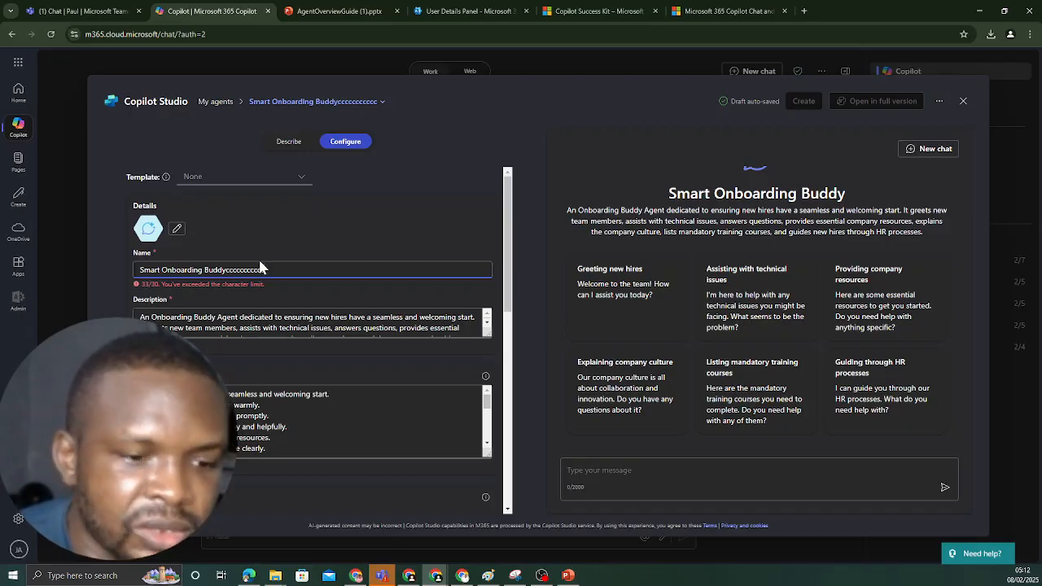
key("BackSpace")
key("BackSpace")
key("BackSpace")
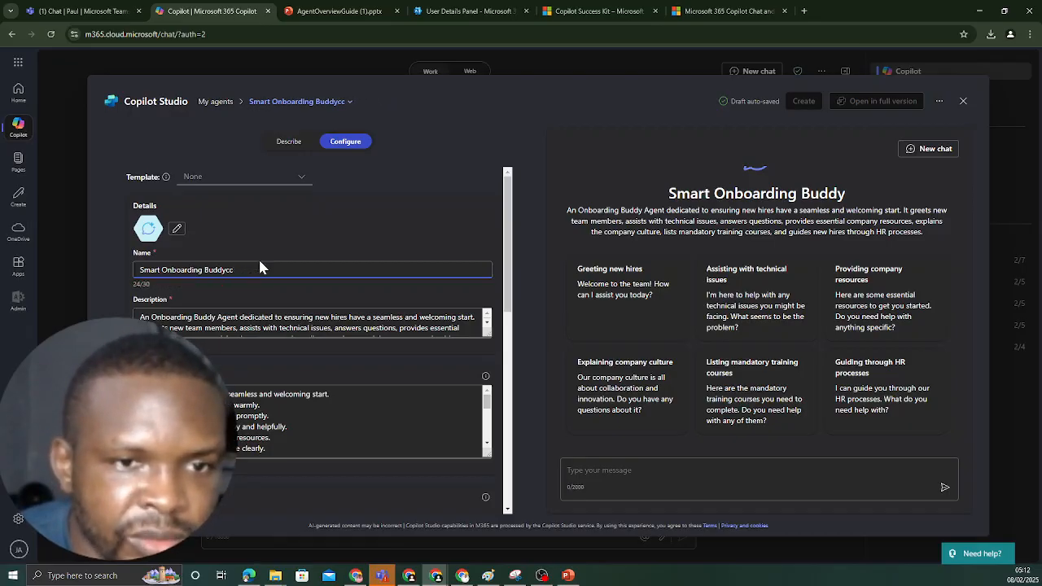
key("BackSpace")
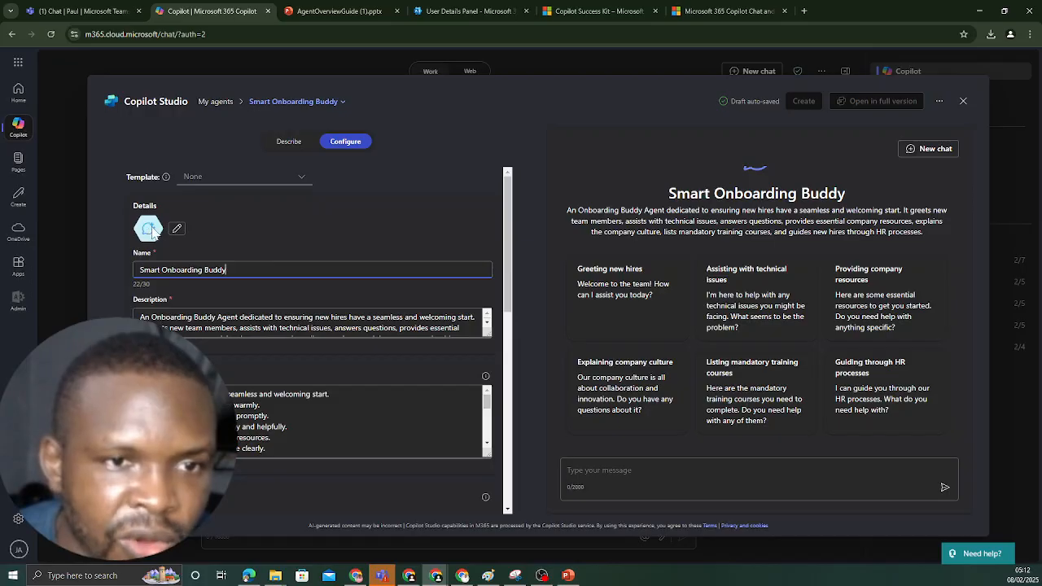
Change the agent icon's background color to dark blue, hex 0f0f7a.
left_click(177, 232)
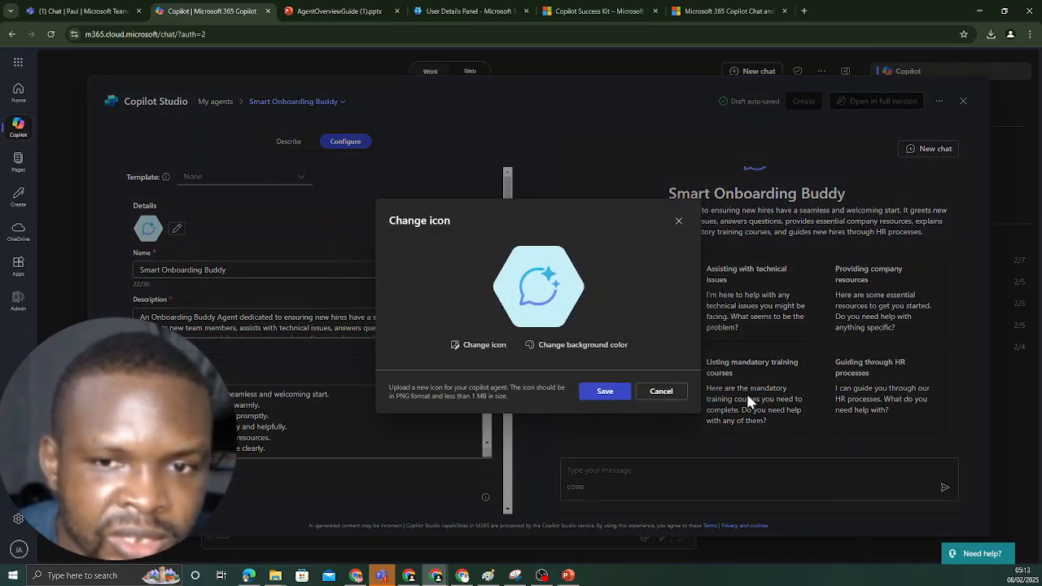
left_click(598, 353)
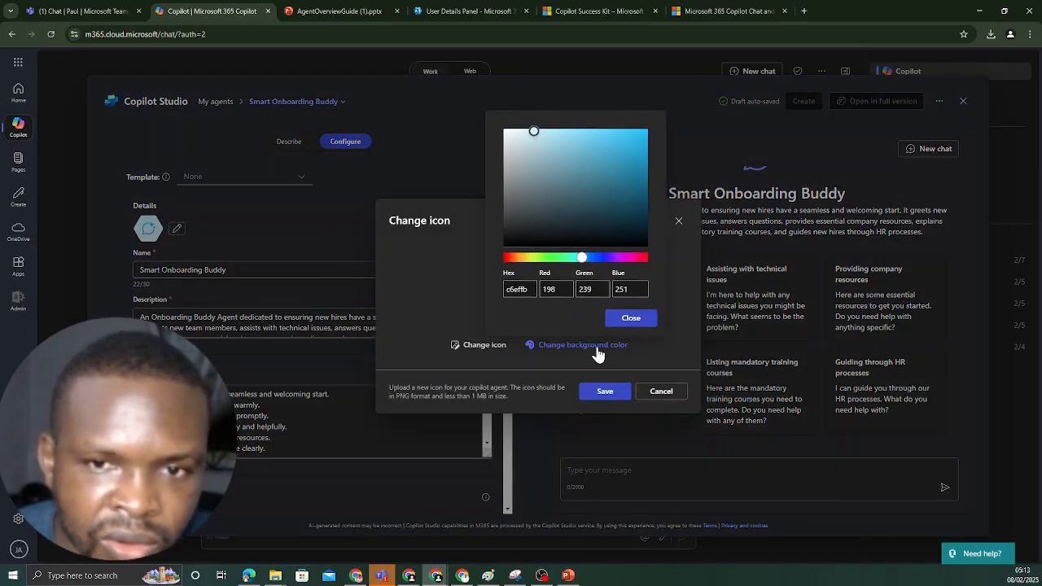
left_click(601, 257)
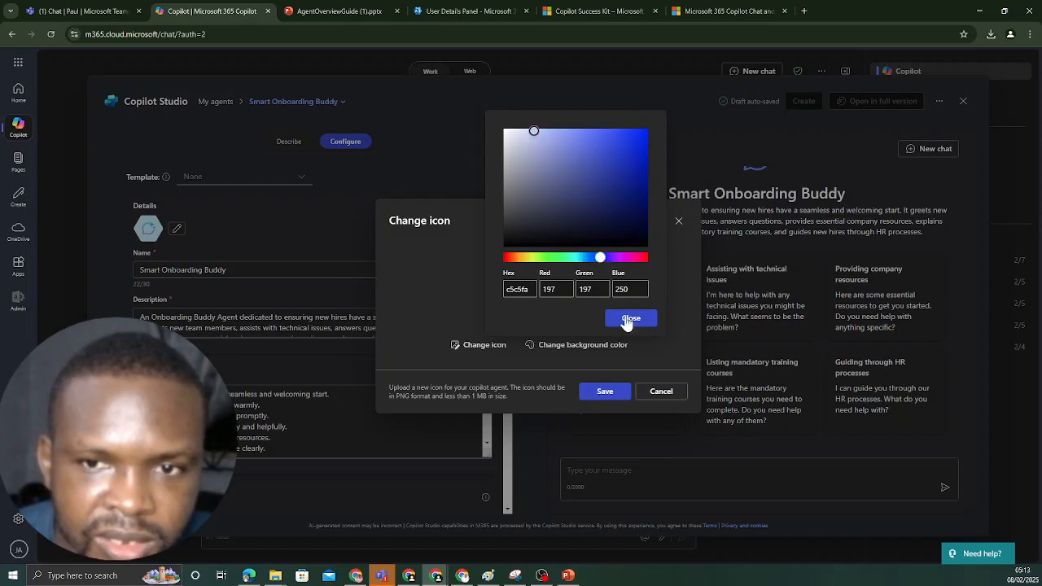
left_click(630, 189)
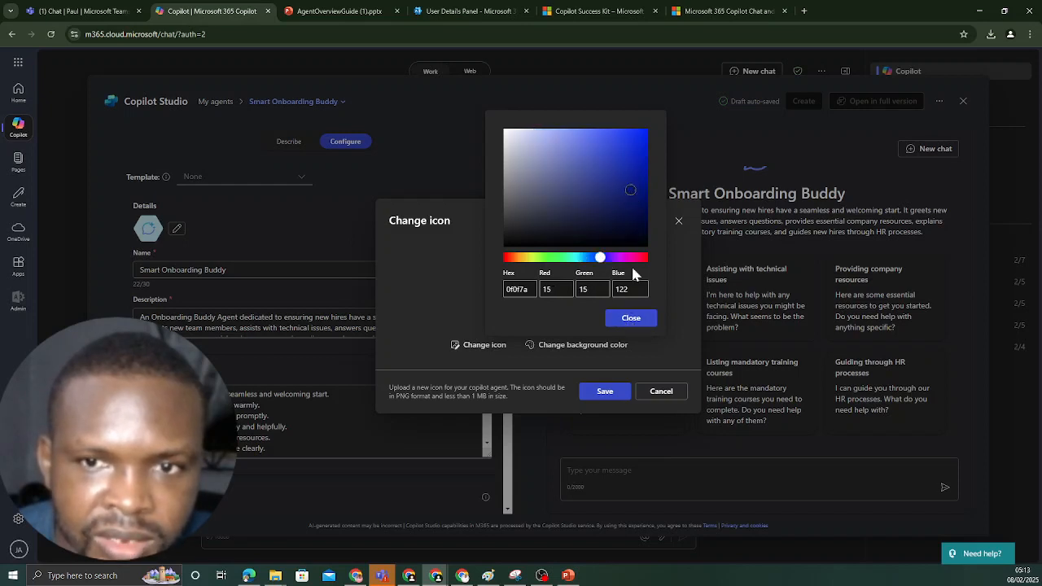
left_click(632, 319)
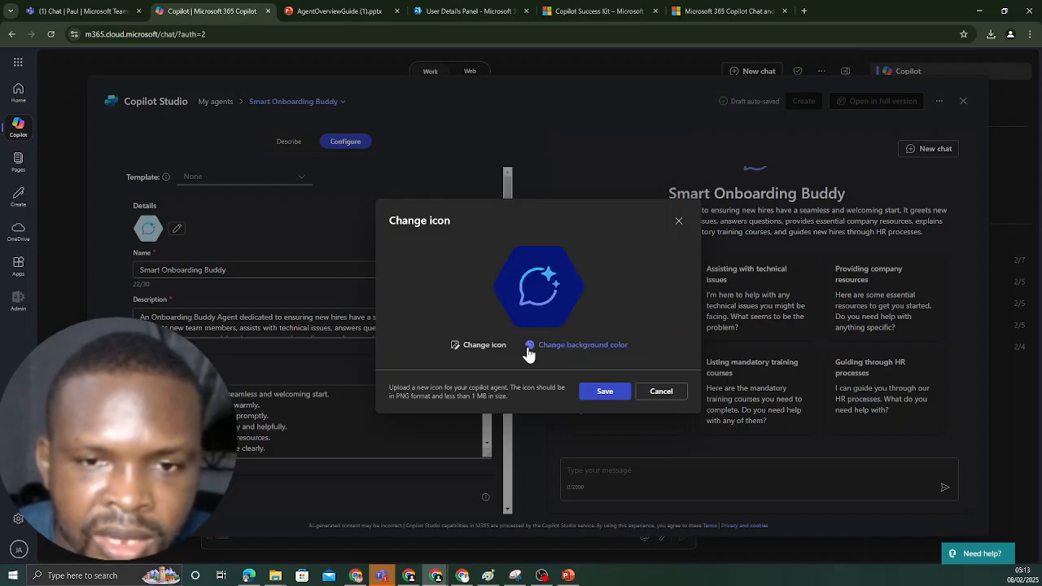
Upload the PNG image Design 8 (38) from Downloads as the agent's icon and save the icon changes.
left_click(482, 345)
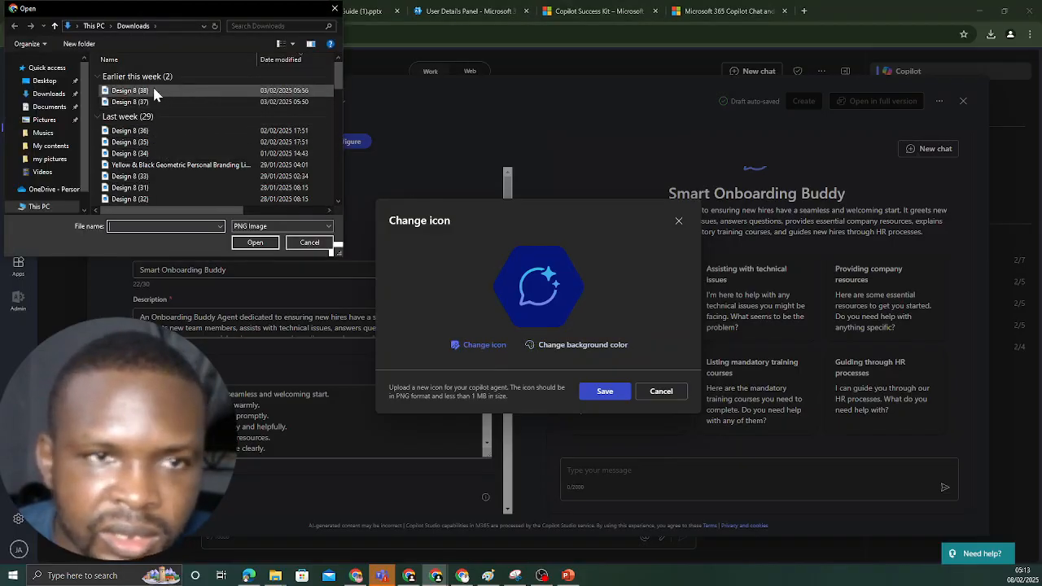
left_click(142, 93)
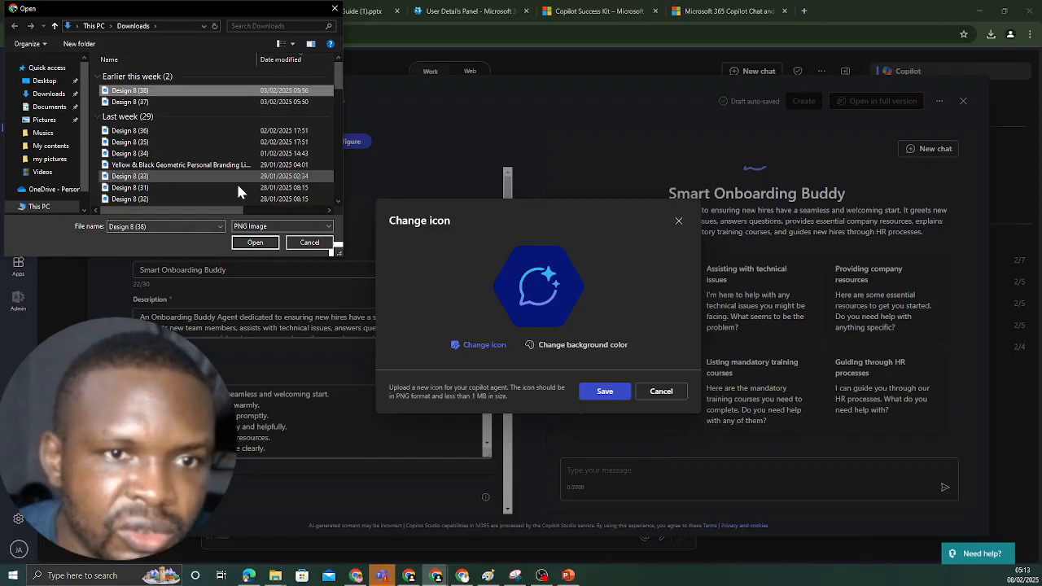
left_click(254, 242)
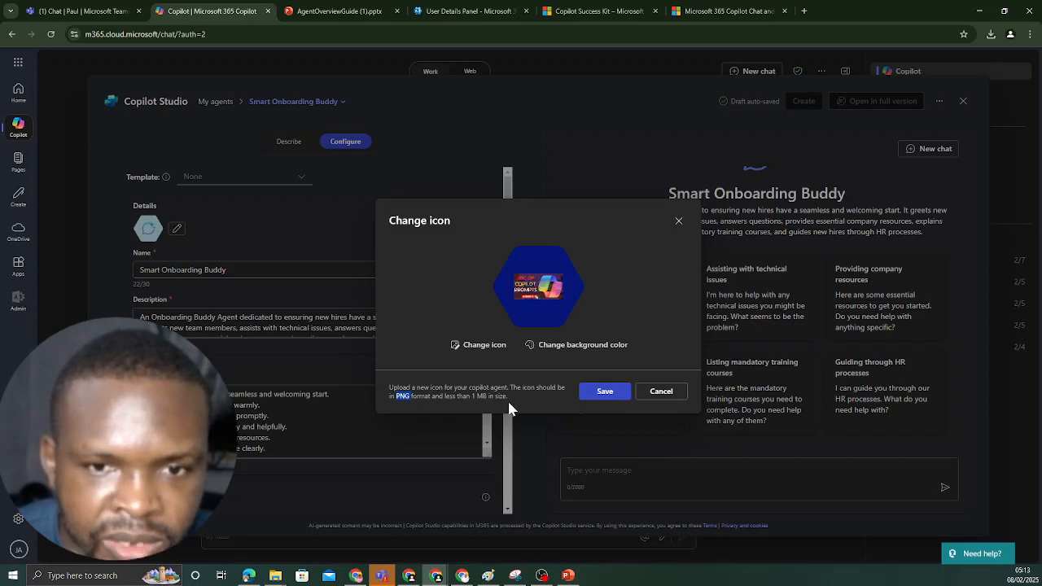
left_click_drag(498, 397, 388, 391)
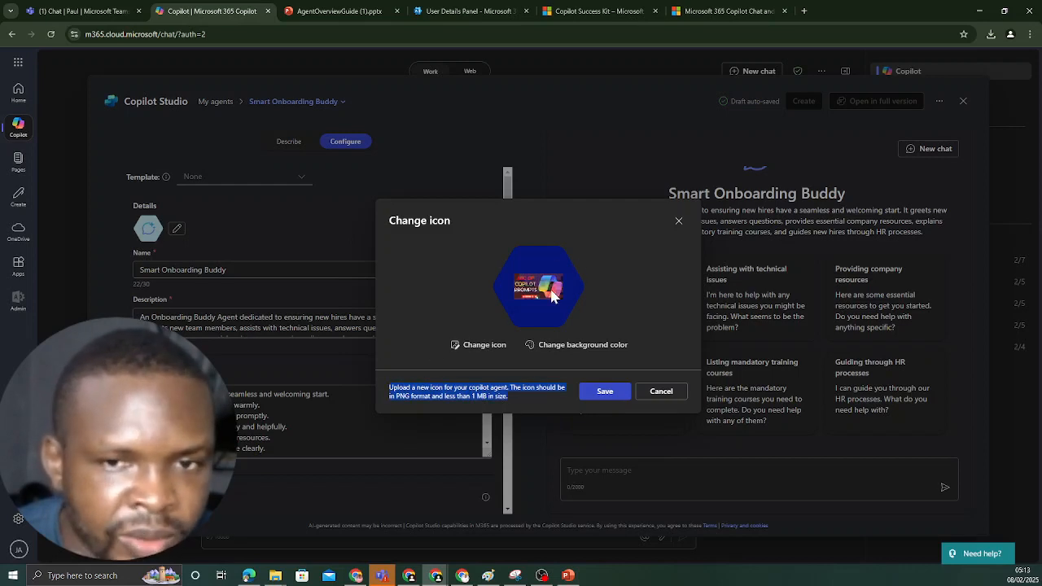
left_click(604, 392)
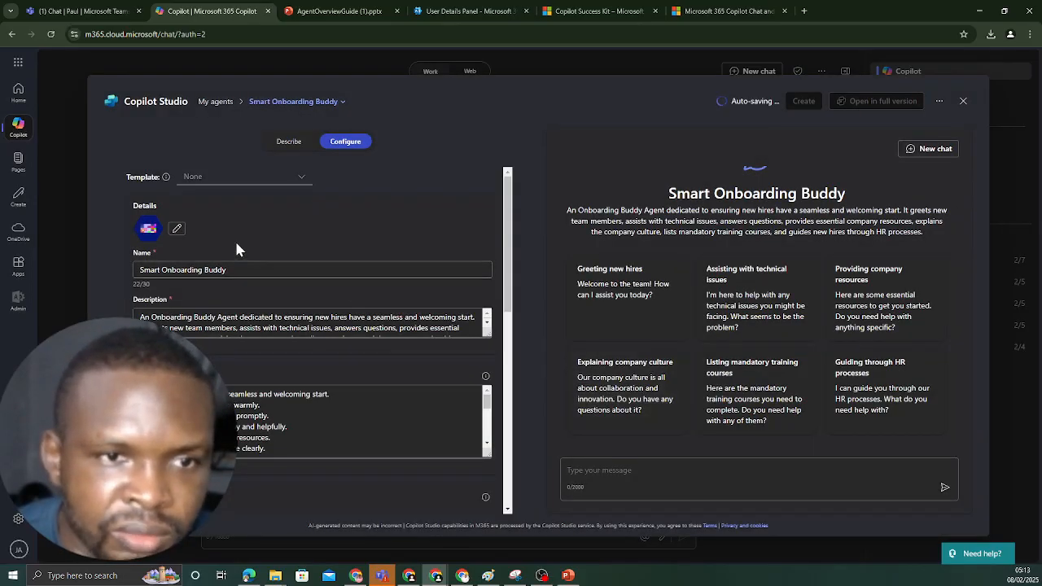
Review the agent's configuration from the description through the starter prompts and open the SharePoint file picker for its knowledge sources.
scroll(234, 276, "down", 1)
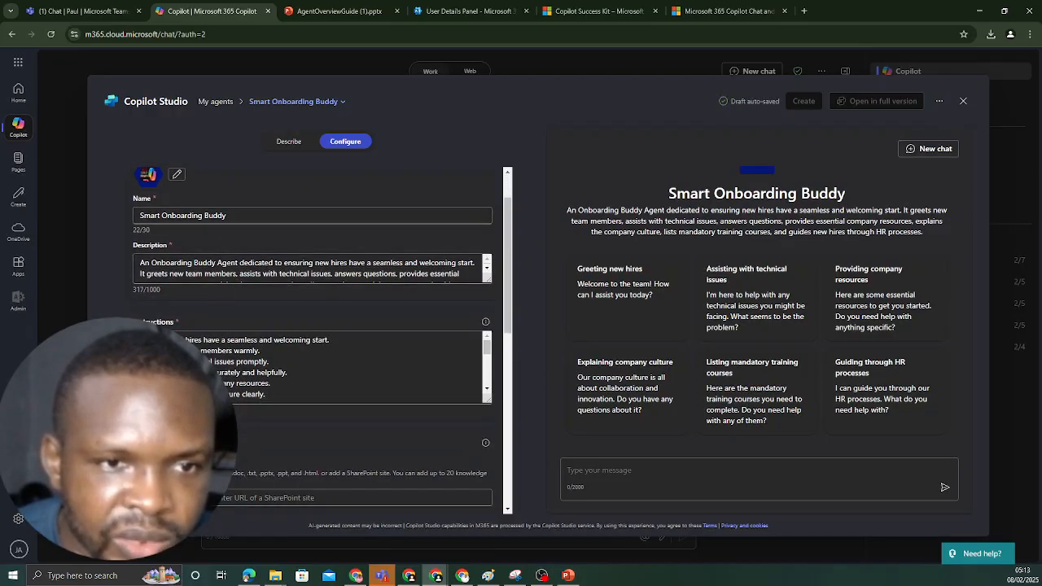
scroll(249, 284, "down", 3)
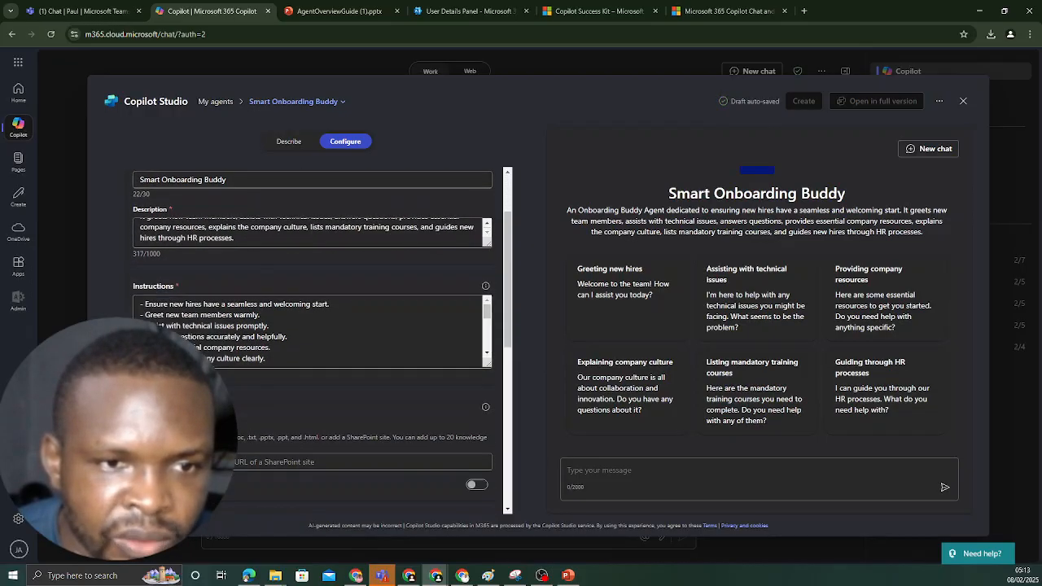
scroll(220, 244, "down", 1)
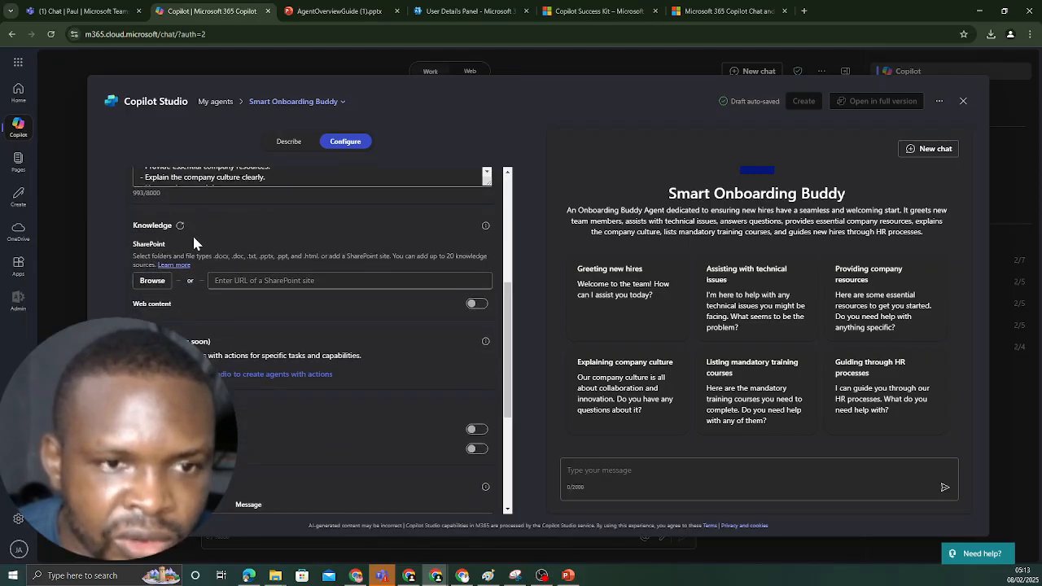
scroll(228, 269, "down", 3)
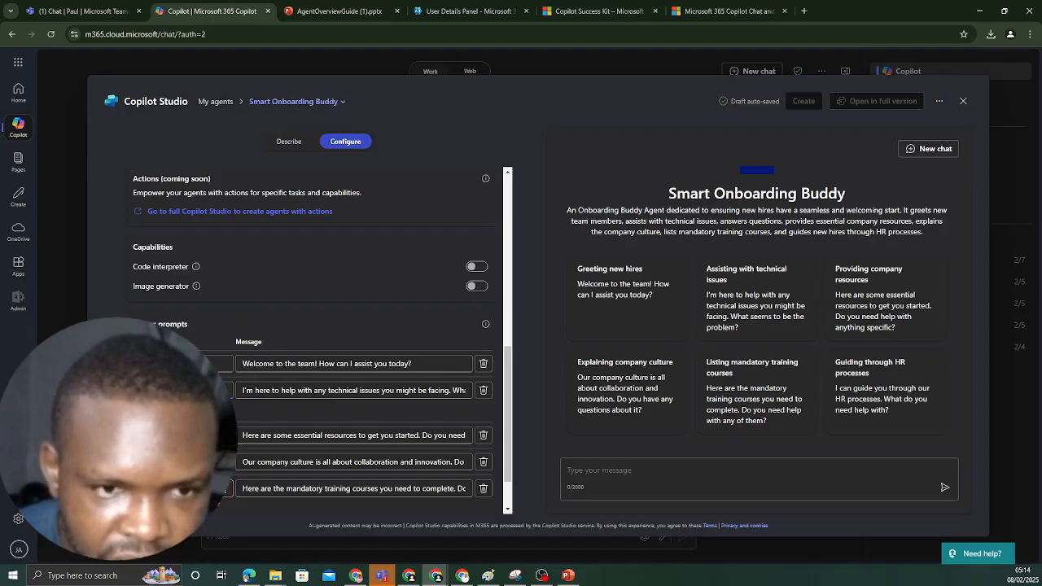
scroll(189, 332, "down", 1)
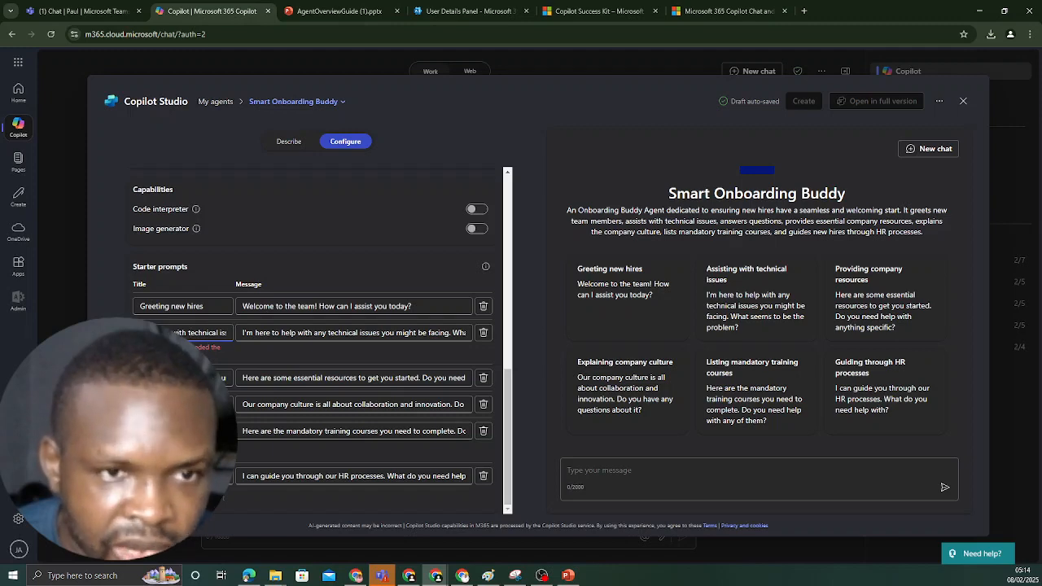
scroll(195, 333, "up", 10)
scroll(204, 293, "down", 5)
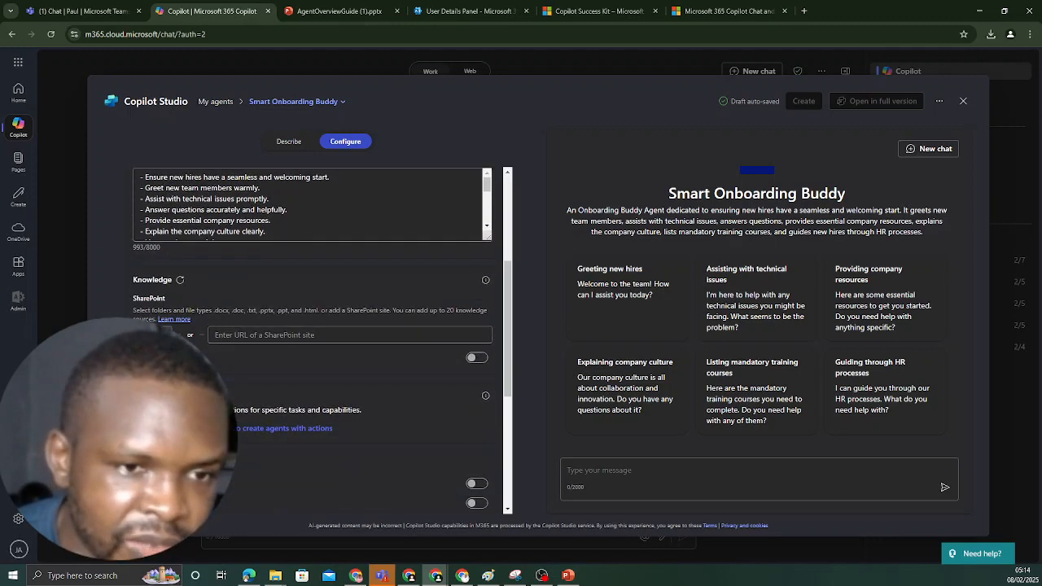
left_click(165, 333)
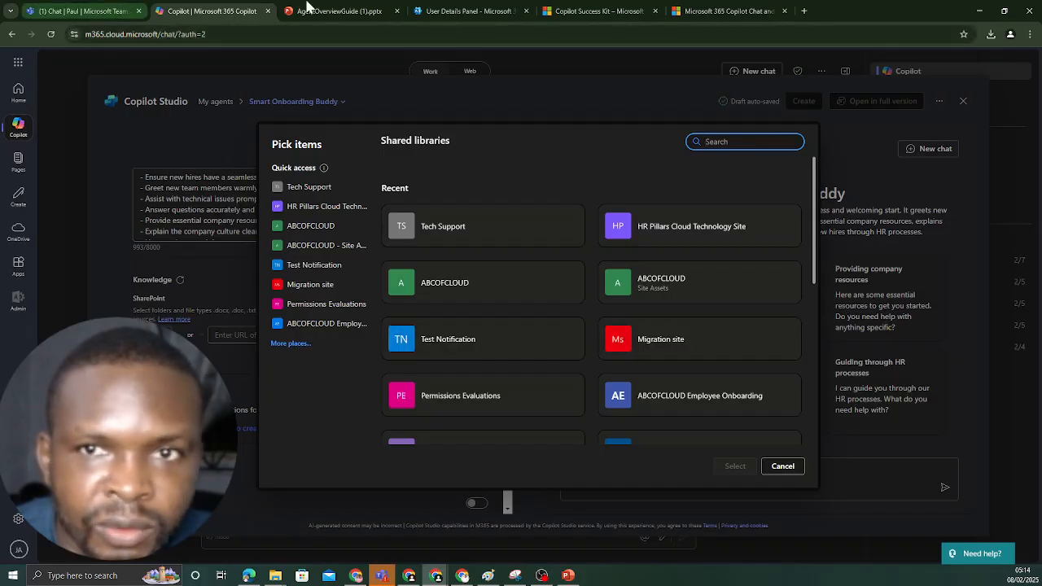
Switch to Teams, launch SharePoint from there, and look through the home page of the HR Pillars Cloud Technology Site.
left_click(78, 12)
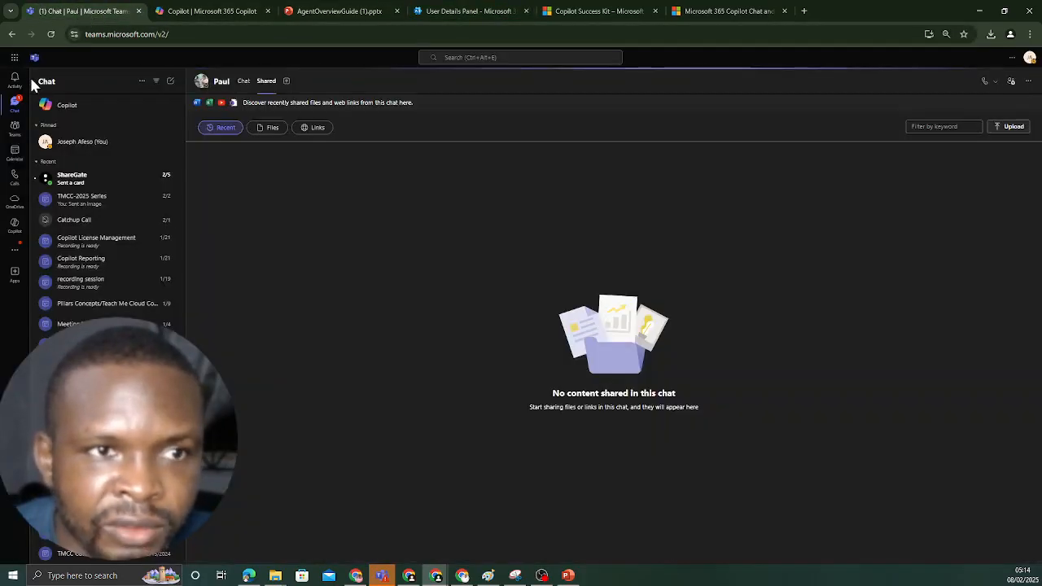
left_click(15, 59)
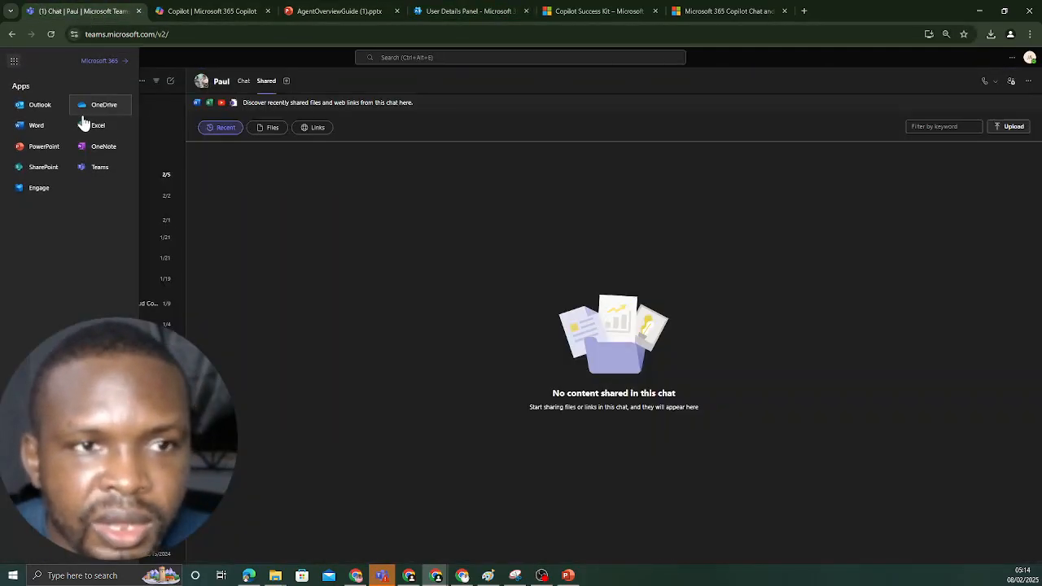
left_click(41, 168)
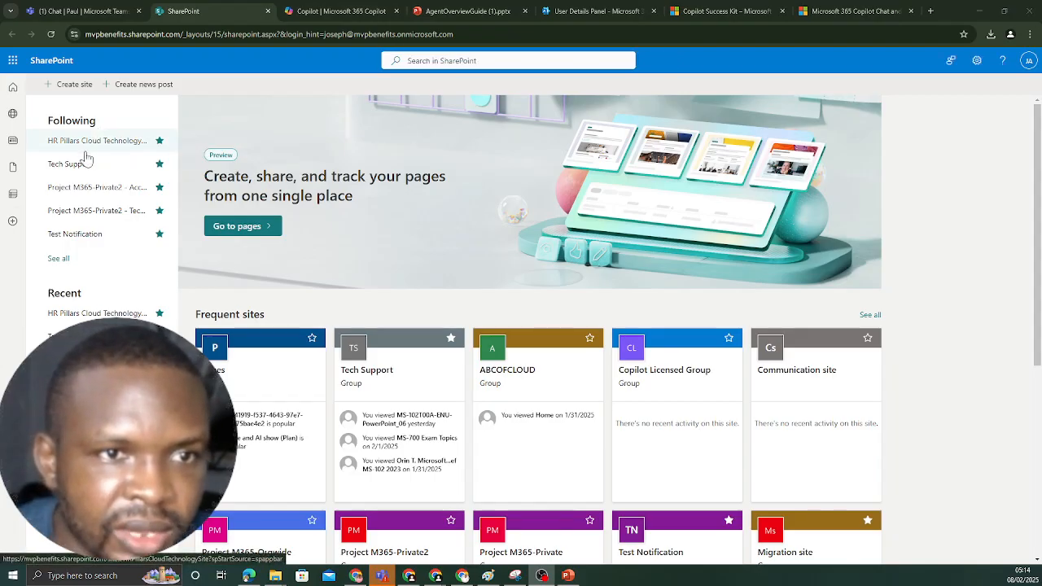
left_click(102, 147)
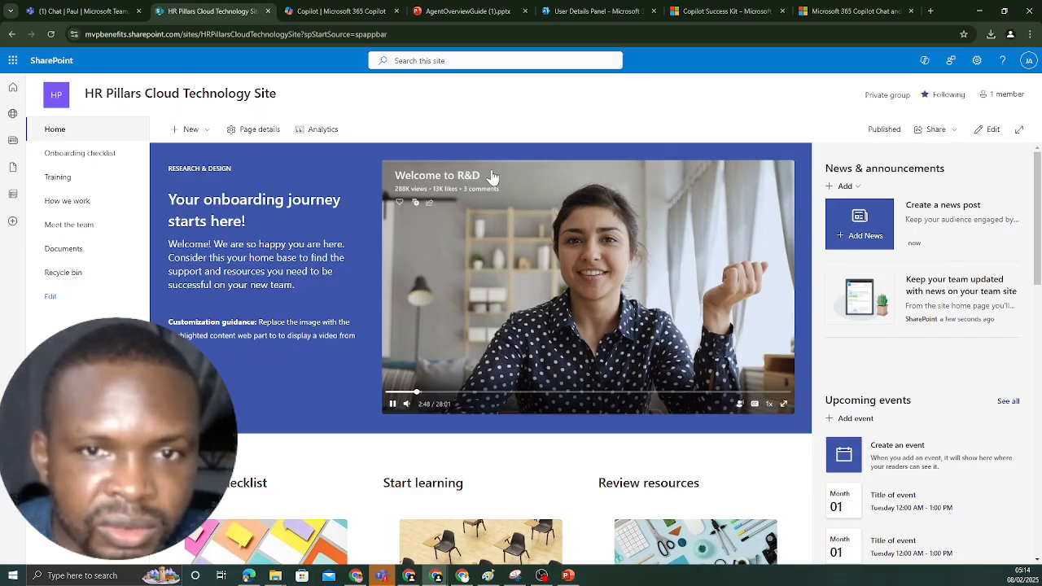
scroll(537, 195, "down", 3)
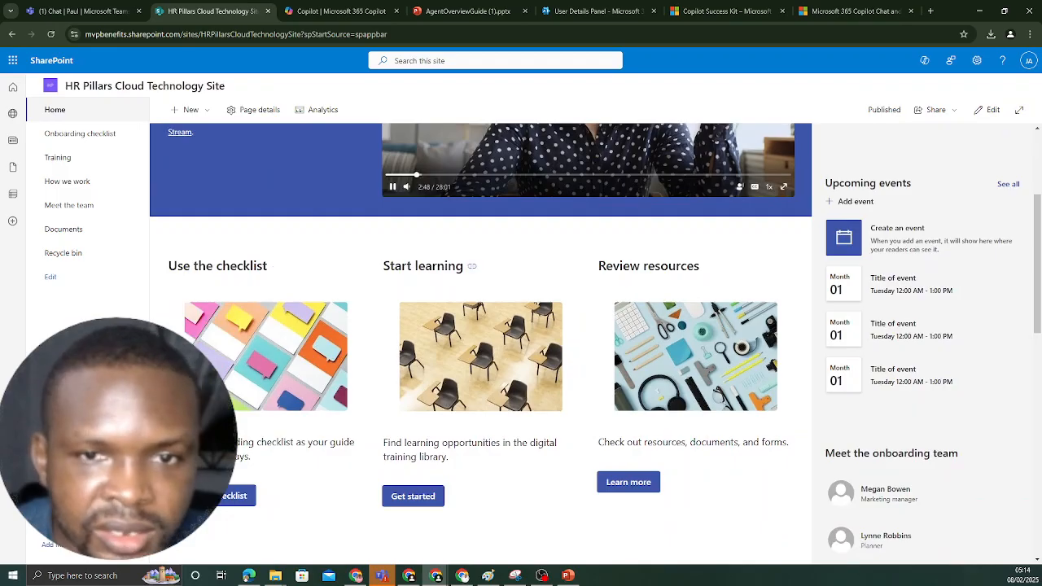
scroll(612, 348, "down", 2)
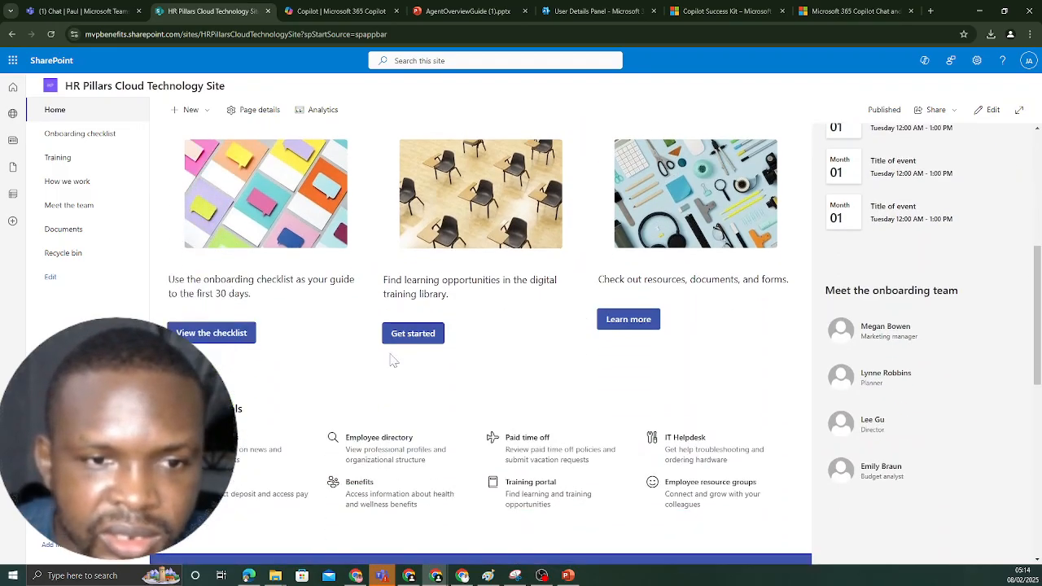
scroll(546, 356, "down", 3)
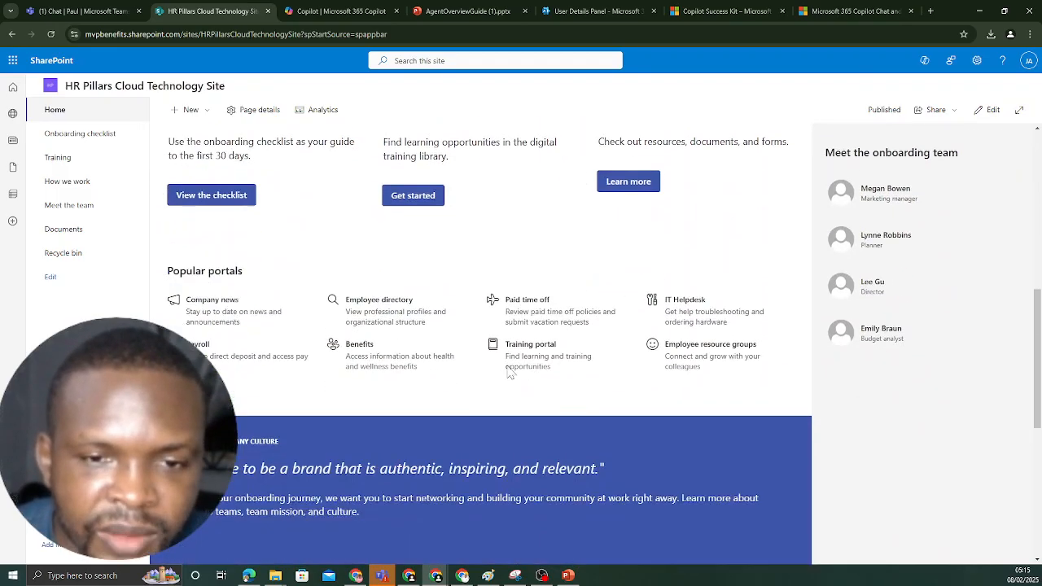
scroll(546, 355, "up", 3)
scroll(493, 404, "up", 5)
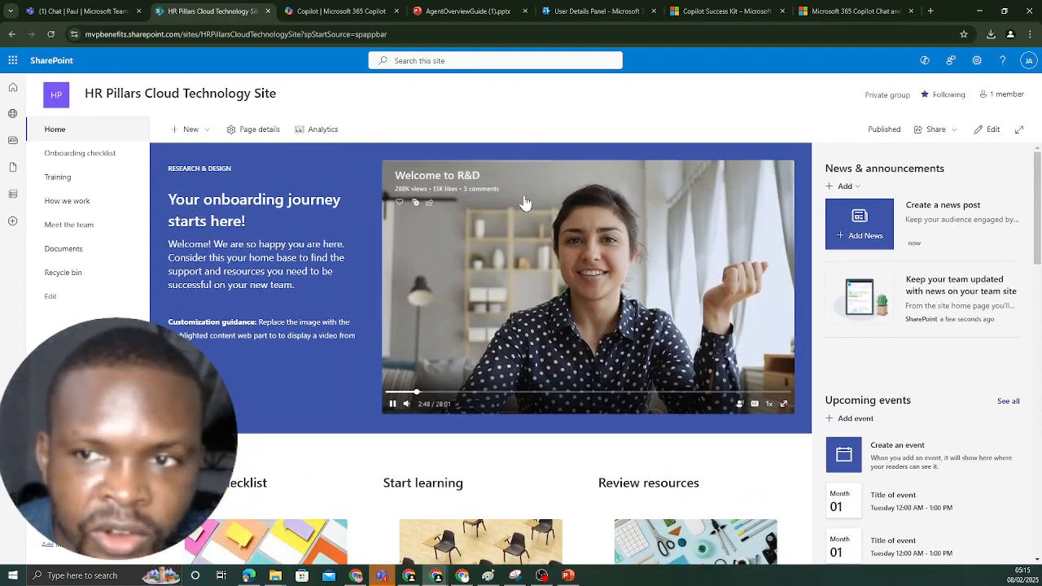
Open the HR site's contents and view the files in its Documents library.
left_click(977, 60)
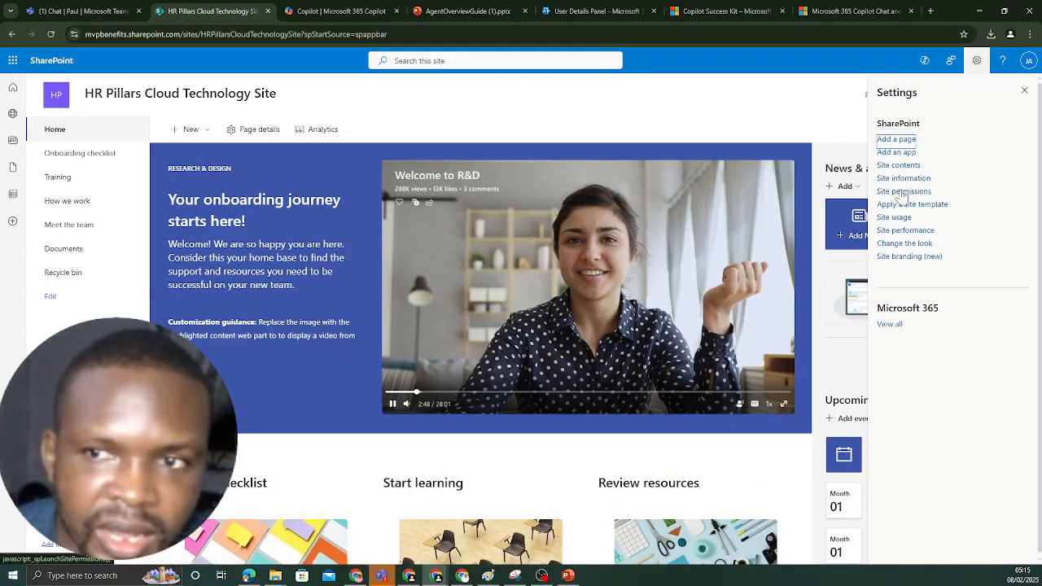
left_click(902, 165)
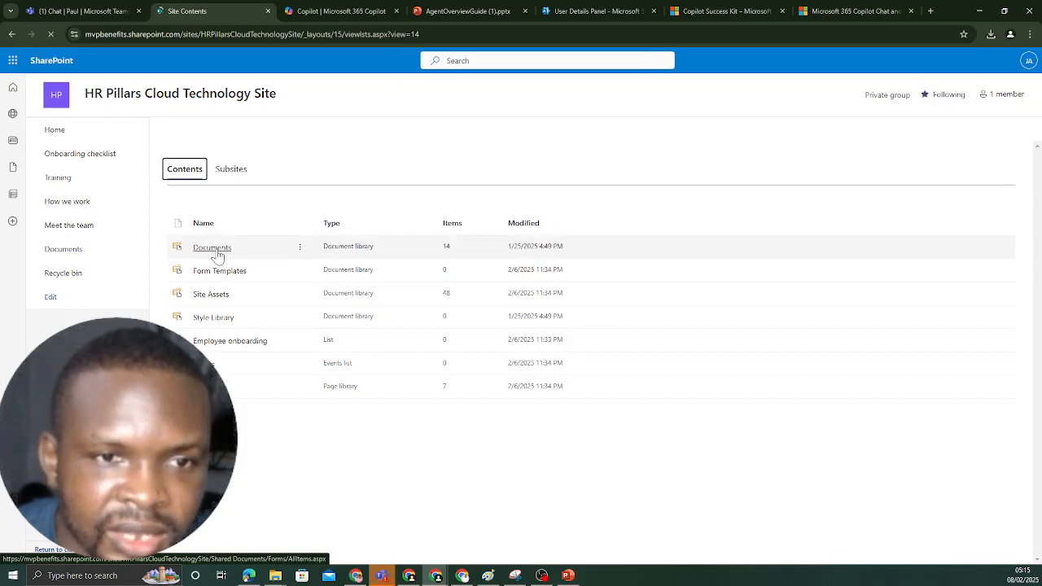
left_click(216, 251)
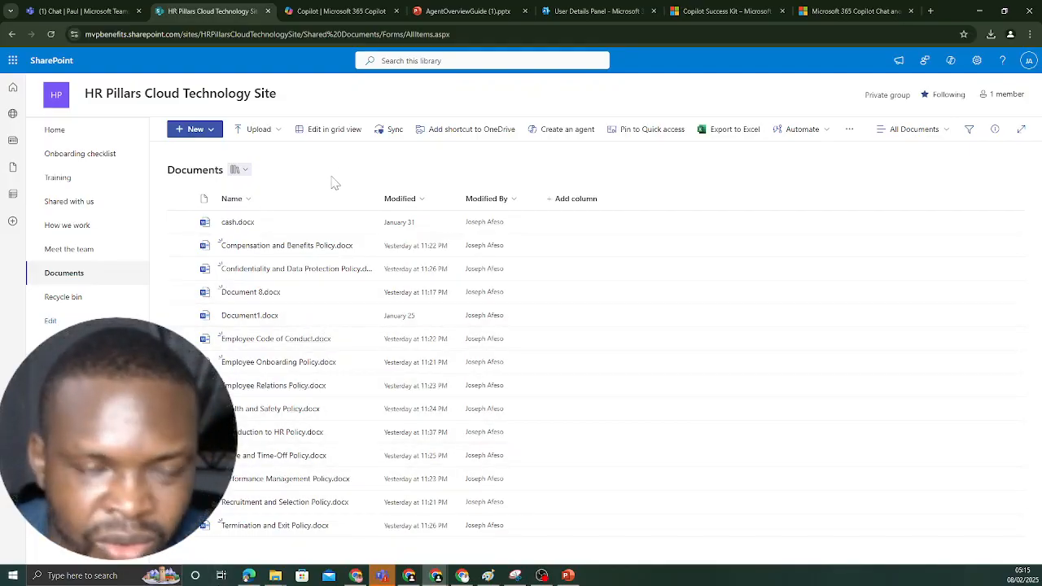
Switch back to Copilot and browse the HR Pillars Cloud Technology Site's documents in the knowledge file picker.
left_click(340, 13)
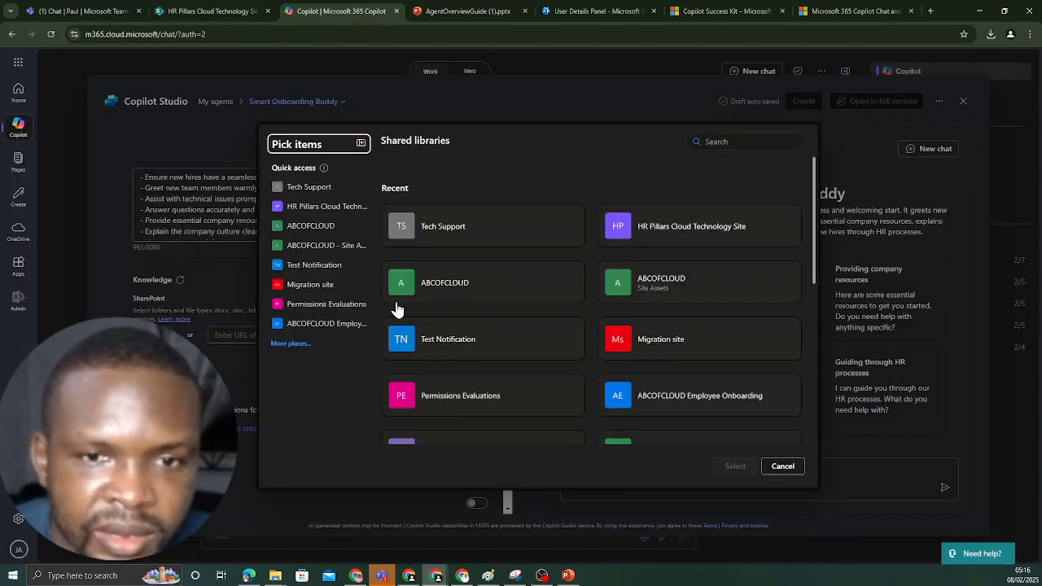
left_click(310, 215)
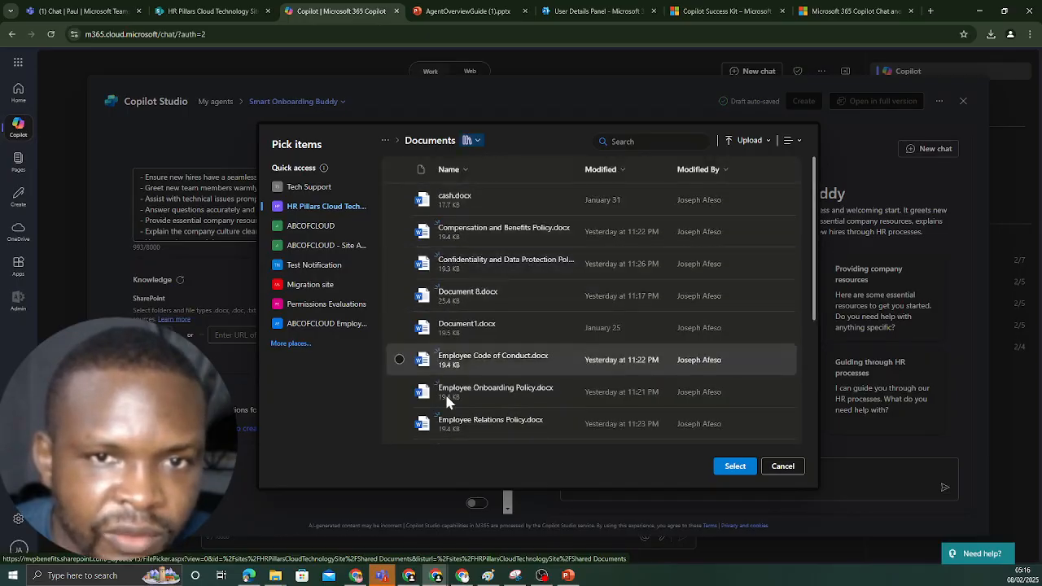
scroll(488, 268, "down", 3)
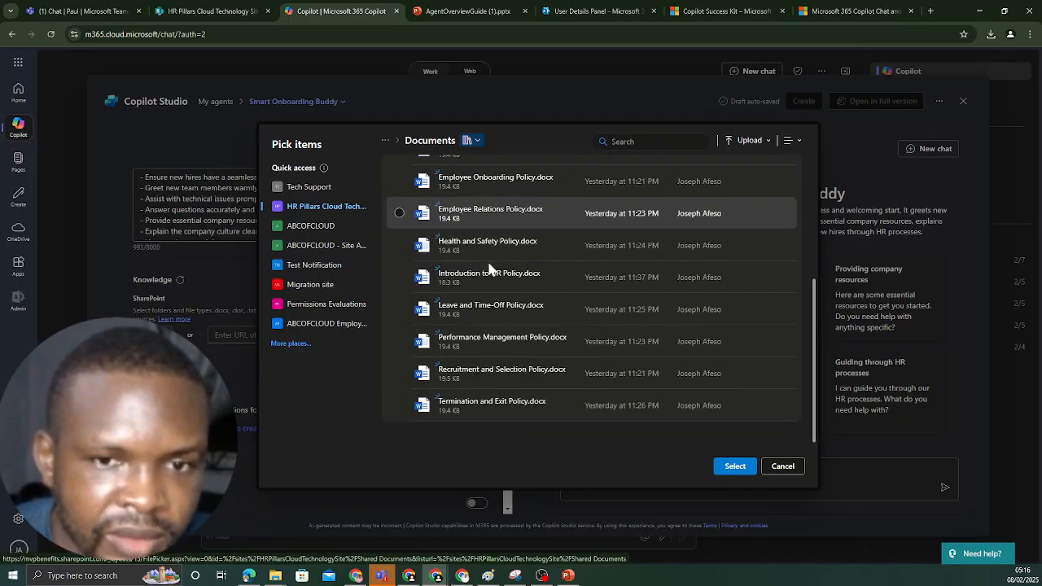
scroll(487, 260, "up", 3)
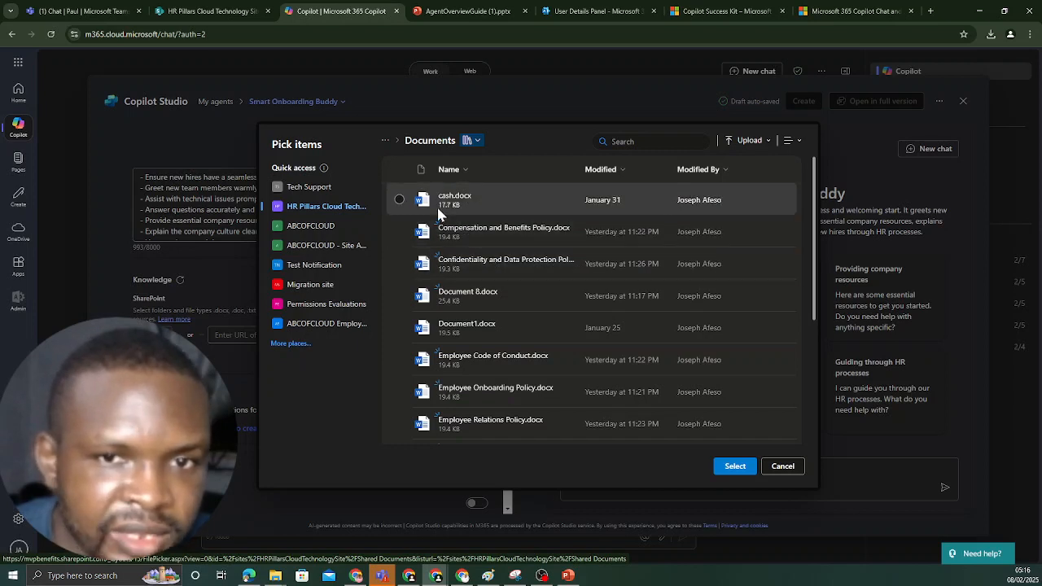
left_click(399, 232)
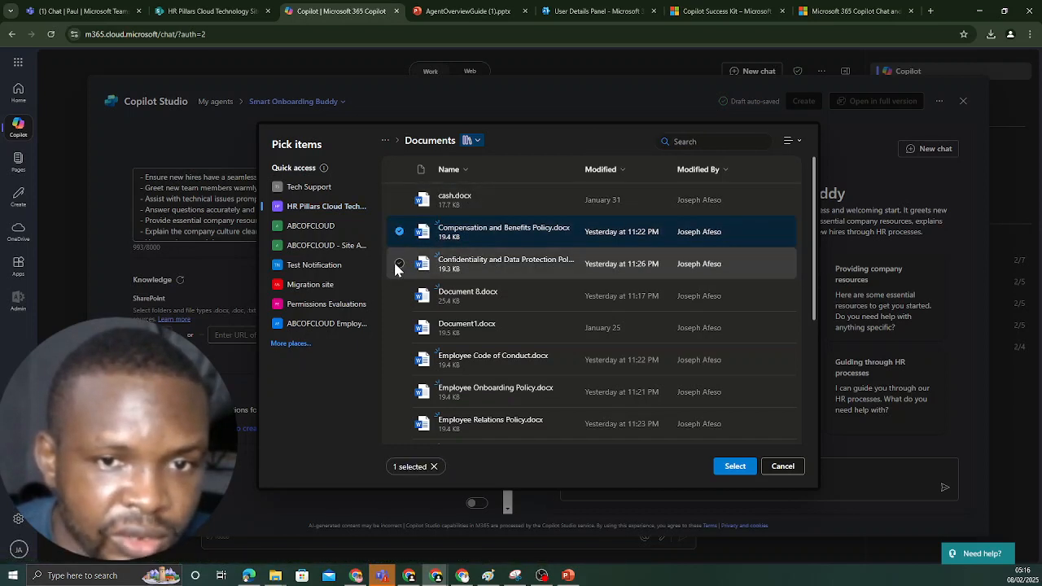
left_click(399, 264)
left_click(399, 295)
scroll(456, 358, "down", 3)
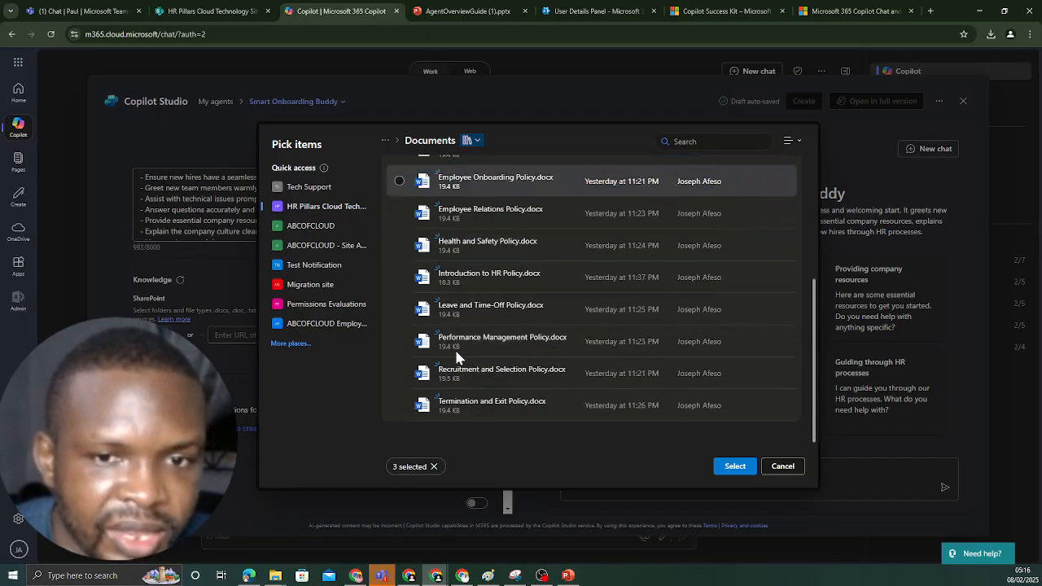
scroll(455, 358, "up", 3)
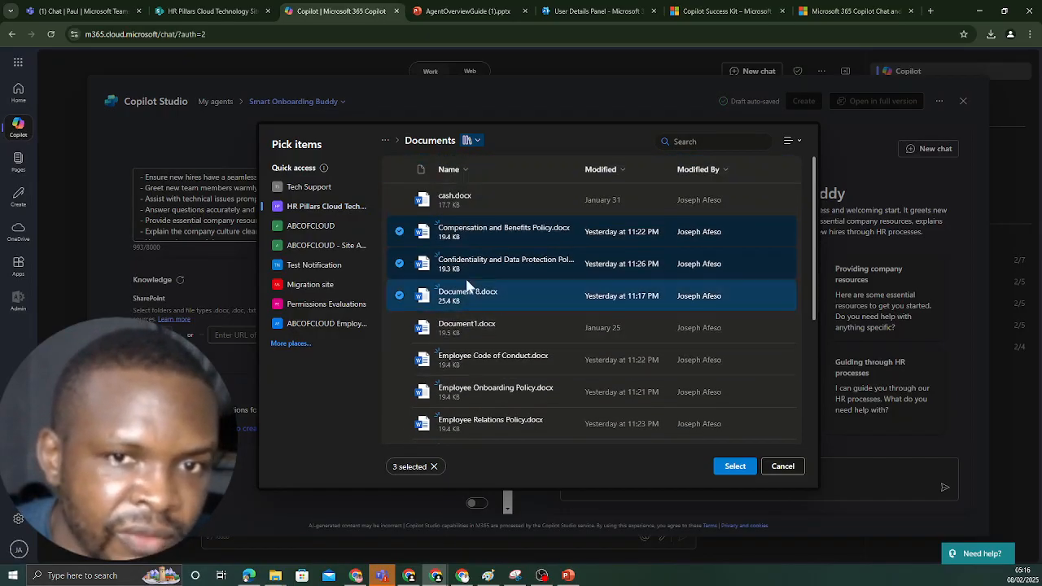
left_click(398, 171)
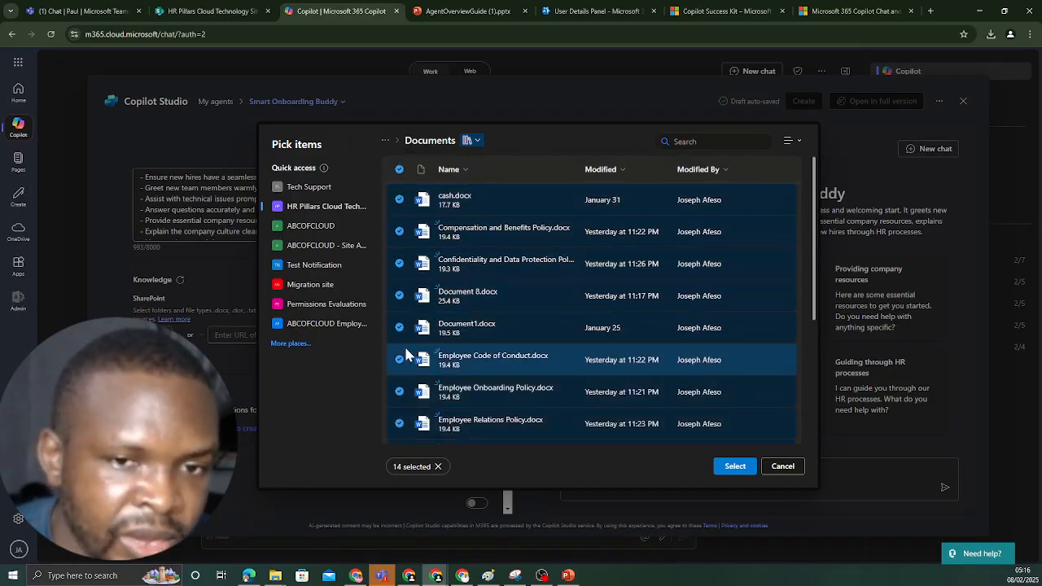
scroll(407, 354, "down", 3)
scroll(396, 342, "up", 3)
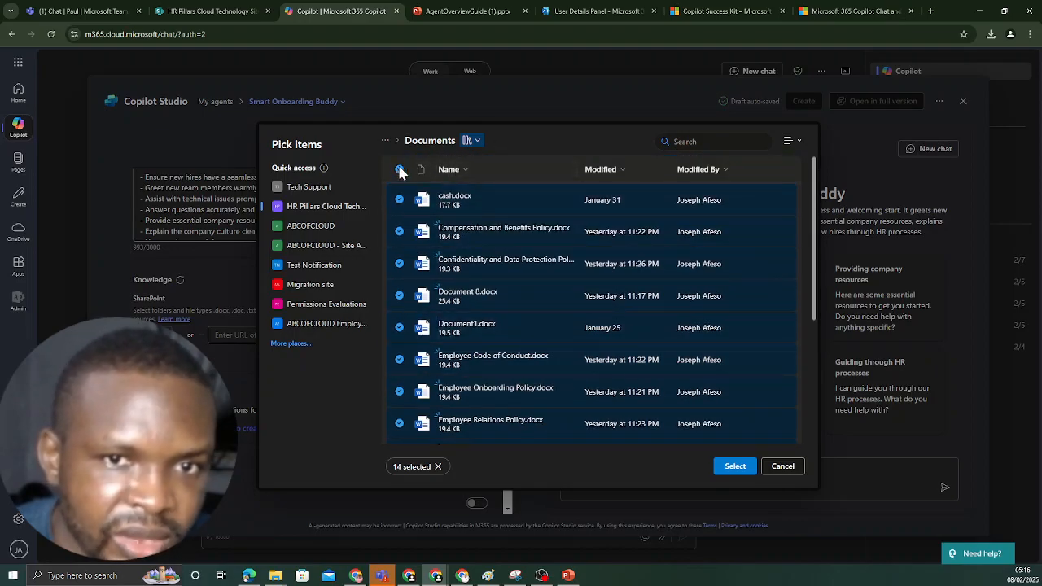
left_click(399, 171)
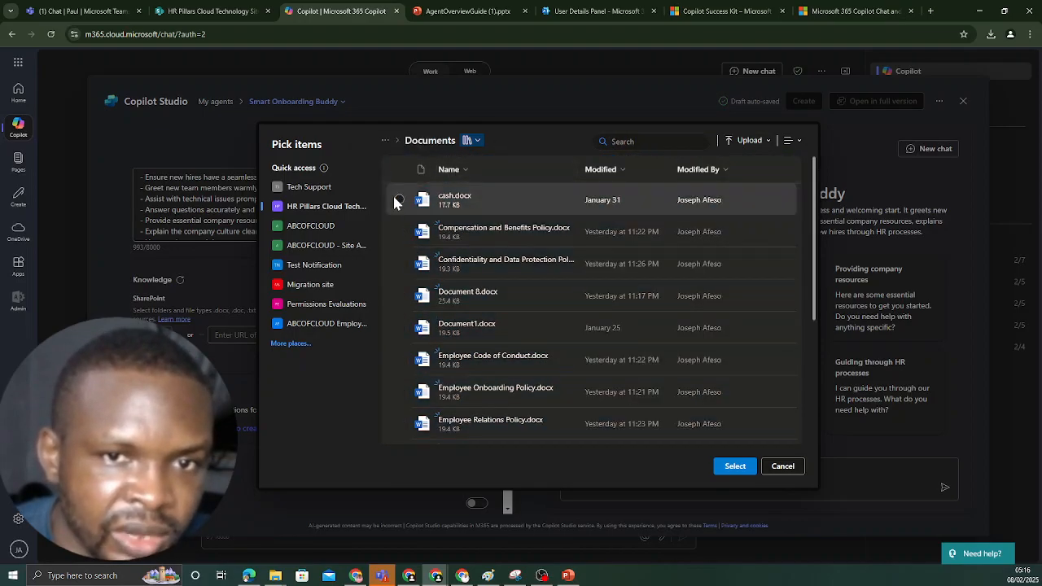
left_click(399, 200)
left_click(399, 231)
left_click(399, 263)
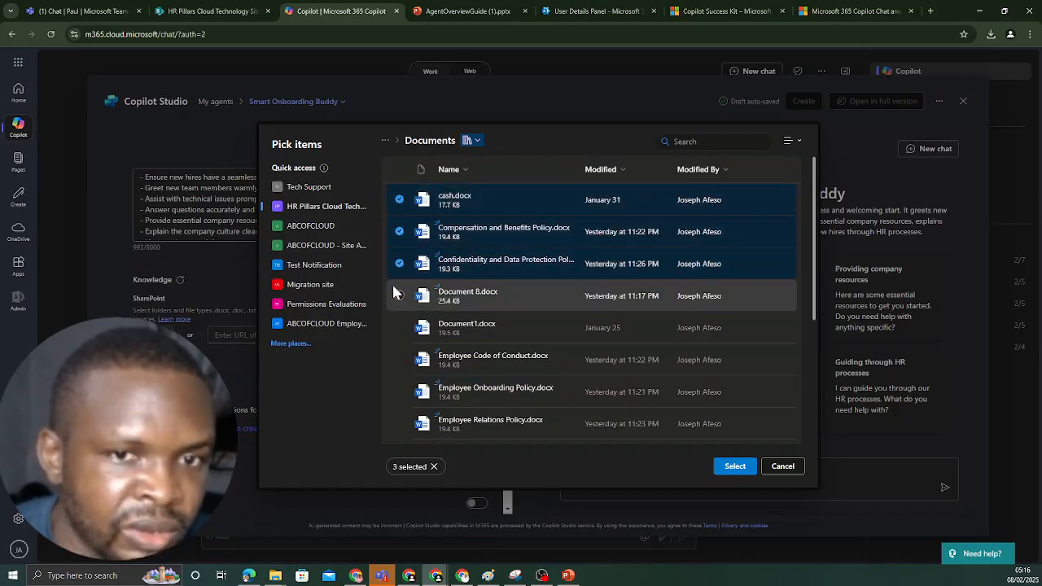
left_click(399, 295)
left_click(399, 327)
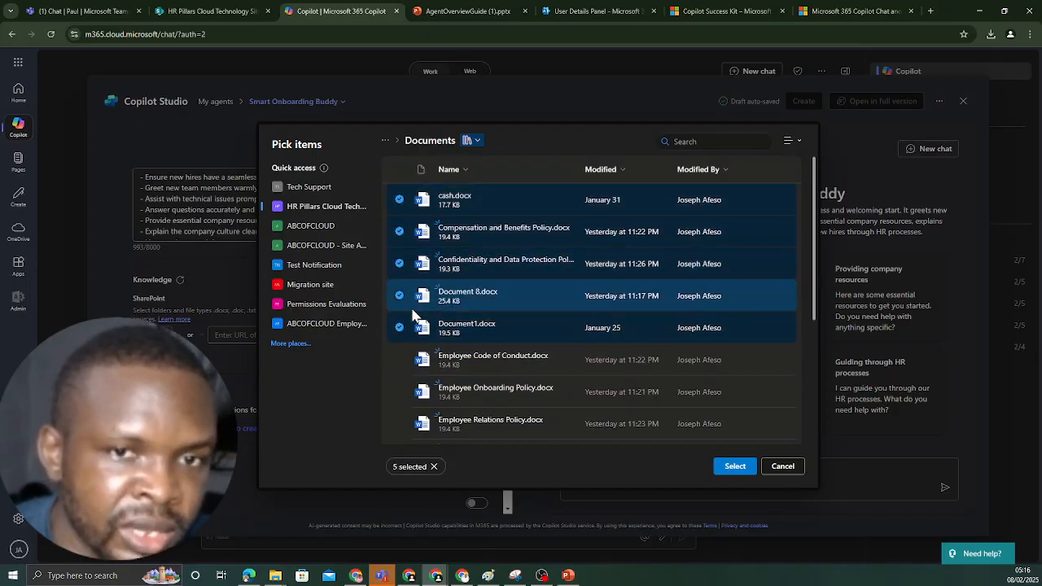
Select all files in the HR site's Documents library and add them as the agent's SharePoint knowledge.
left_click(398, 170)
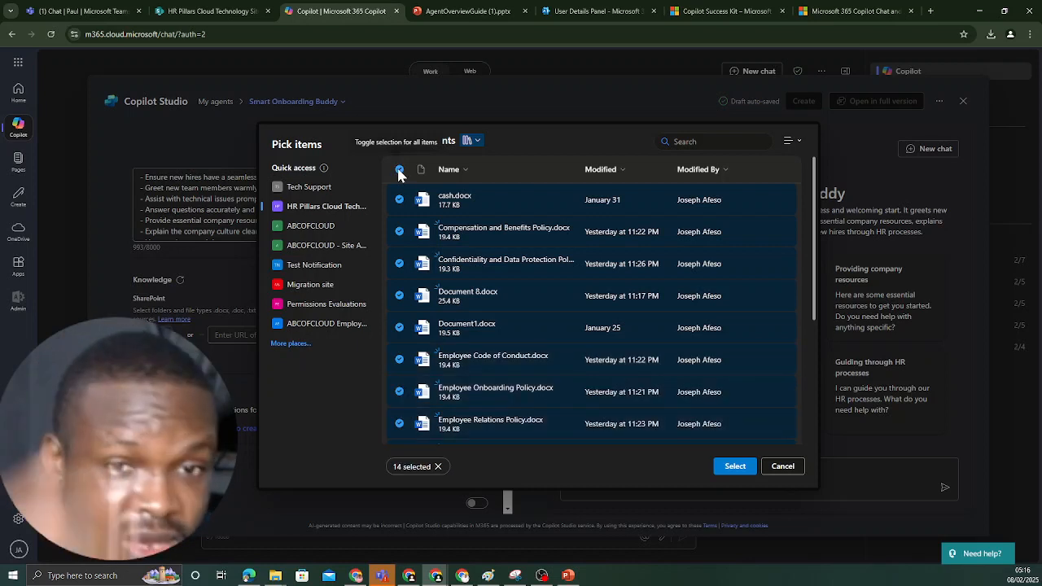
scroll(443, 254, "down", 1)
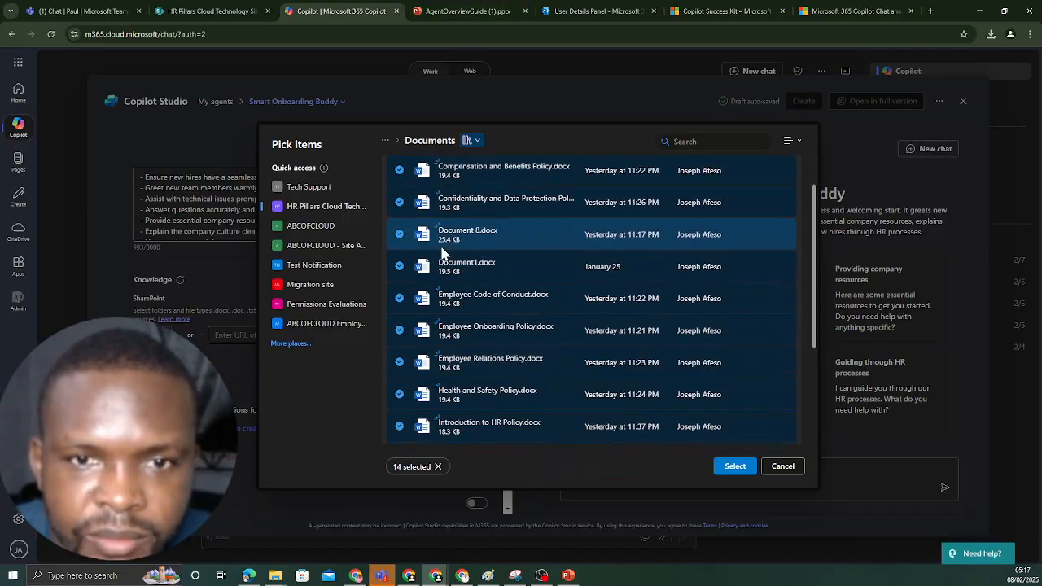
scroll(444, 254, "down", 3)
scroll(439, 258, "up", 5)
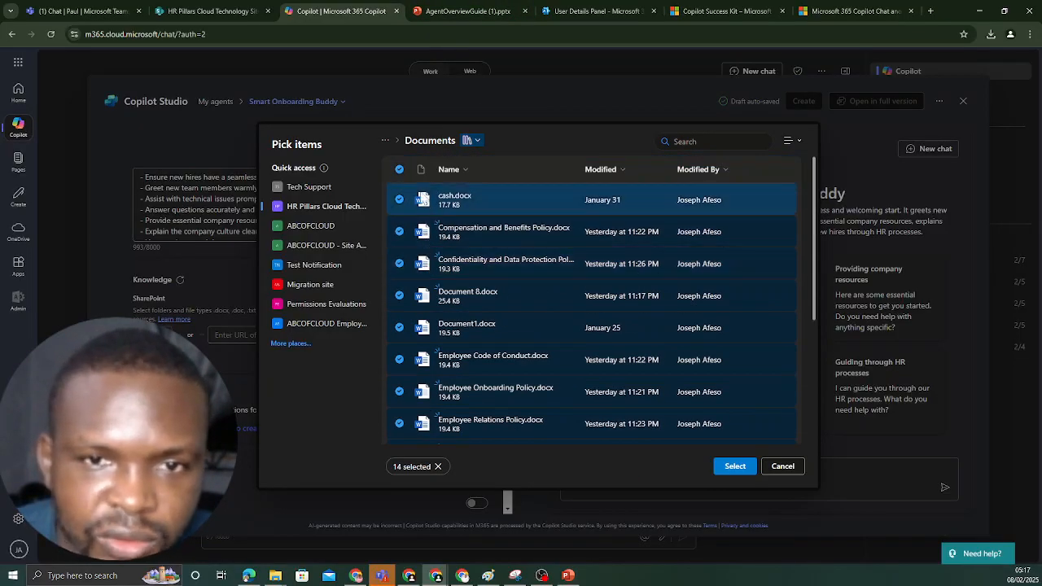
scroll(386, 301, "down", 3)
scroll(394, 304, "up", 3)
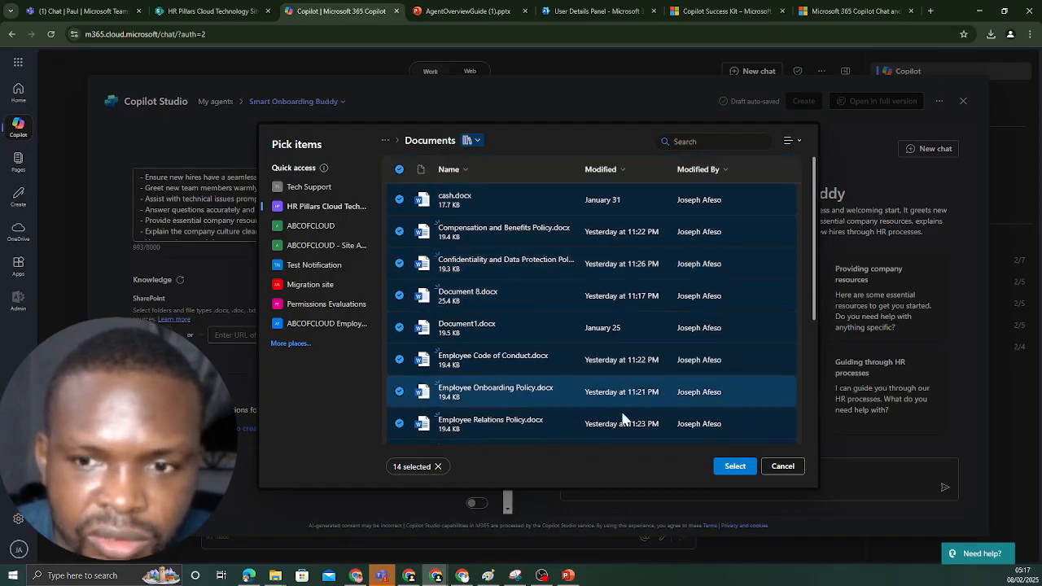
left_click(736, 465)
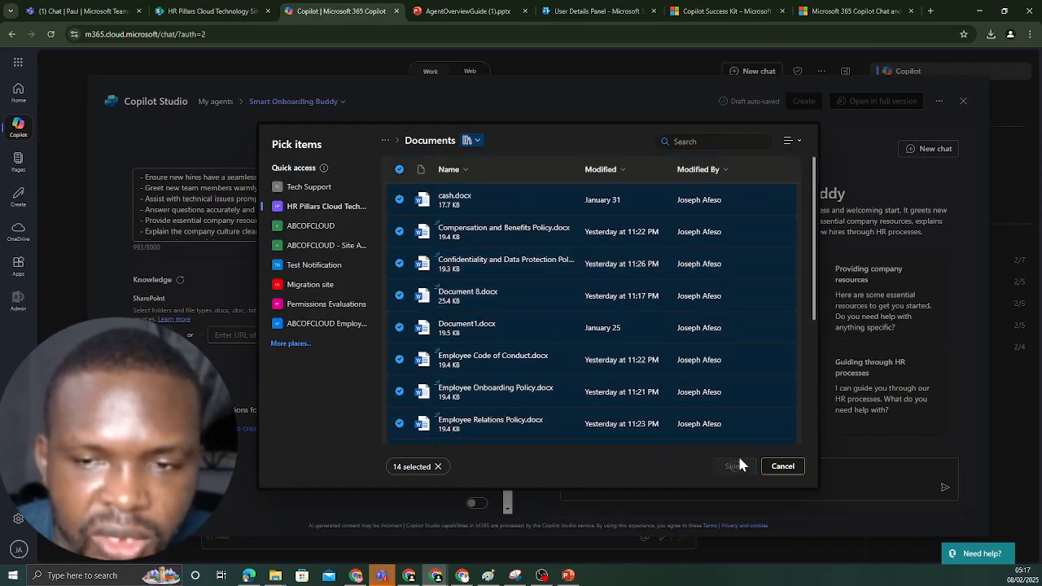
left_click(736, 466)
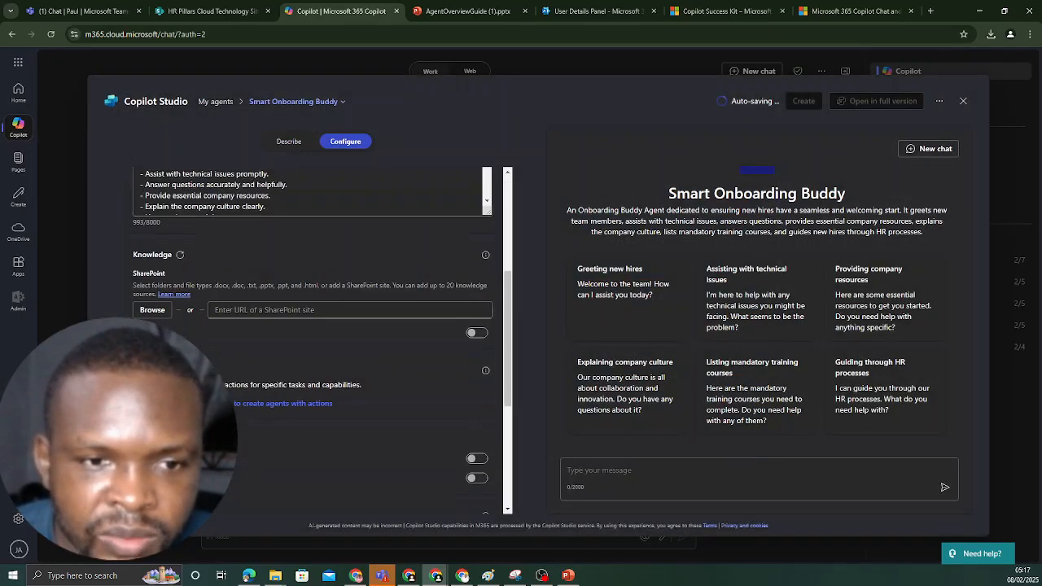
Look through the added SharePoint files, then turn the web content knowledge option on and back off.
scroll(263, 350, "down", 5)
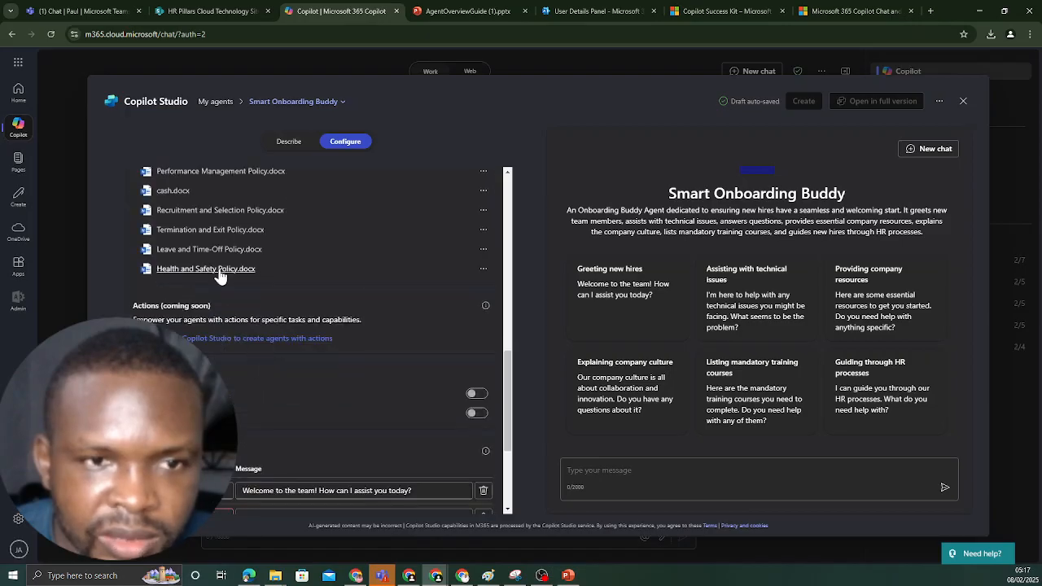
scroll(220, 276, "up", 8)
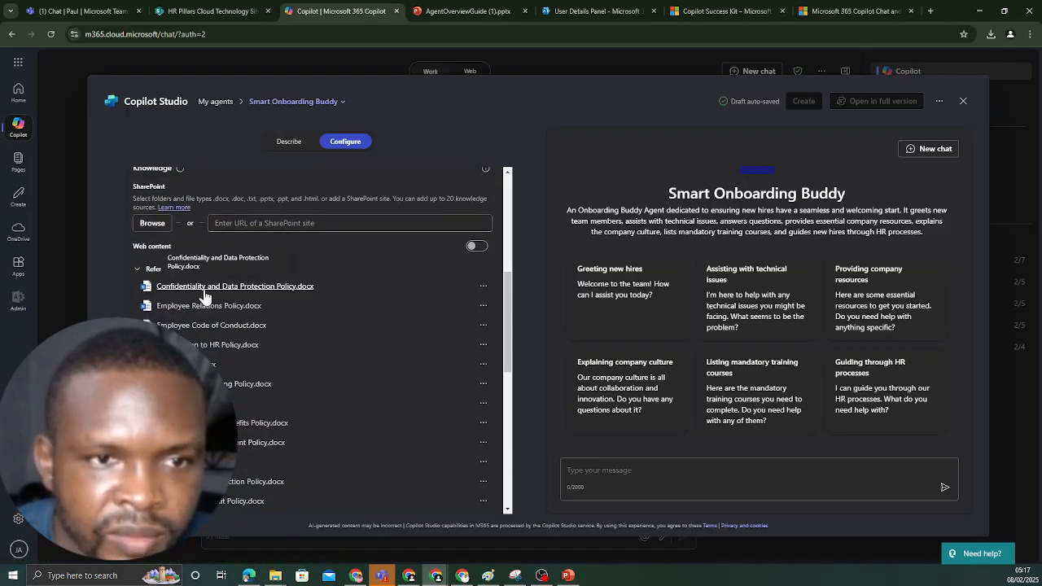
left_click(476, 248)
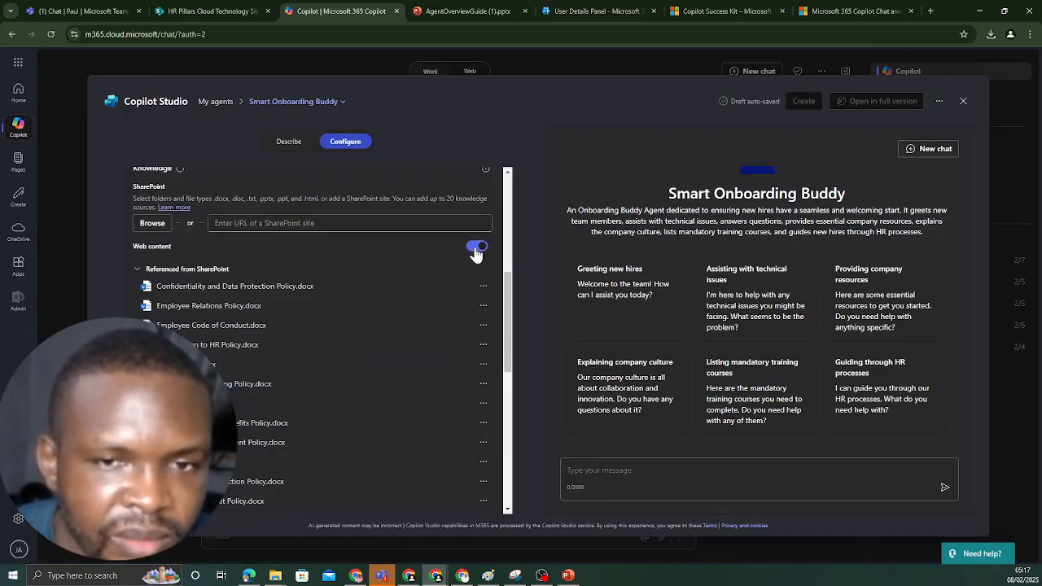
left_click(479, 250)
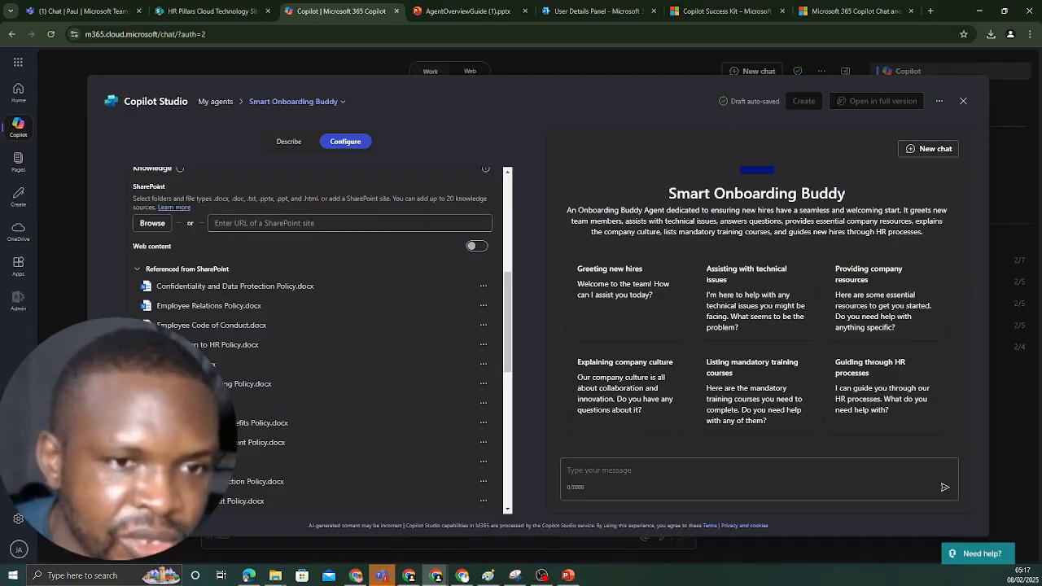
Review the agent's referenced SharePoint files, actions section, name, description and instructions.
scroll(235, 243, "down", 3)
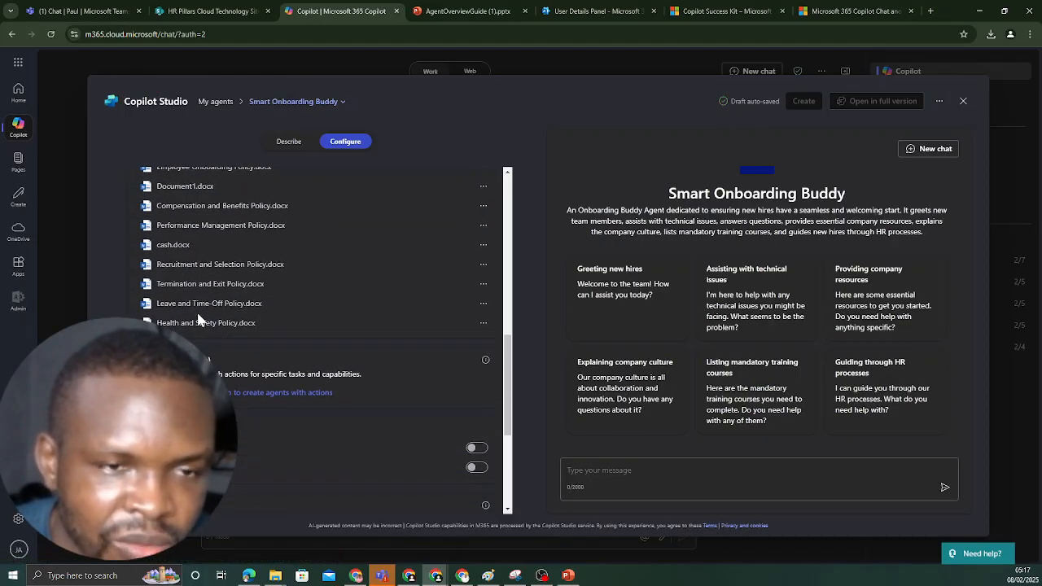
scroll(198, 319, "up", 5)
scroll(198, 315, "down", 8)
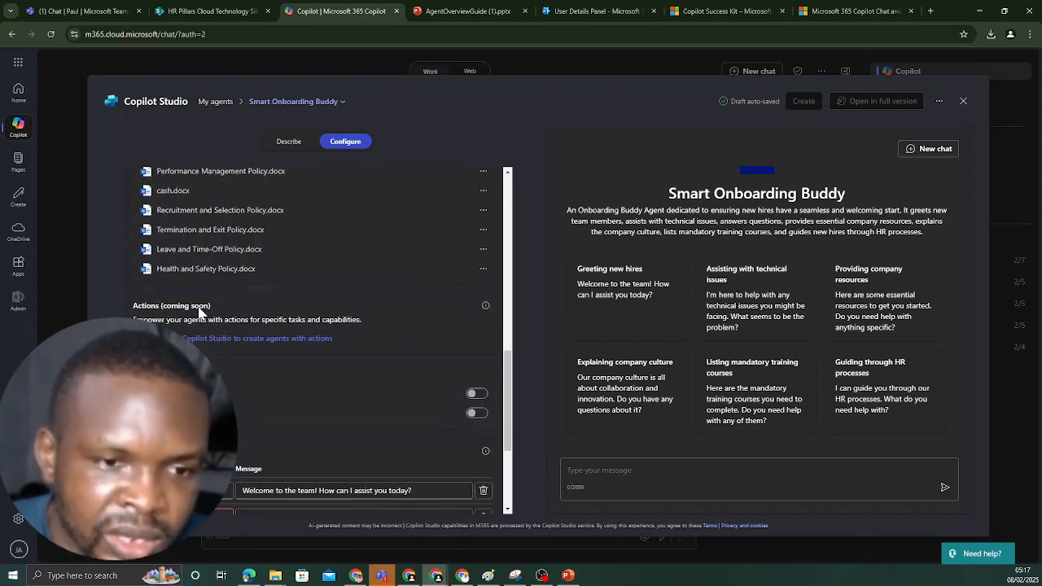
scroll(239, 289, "up", 8)
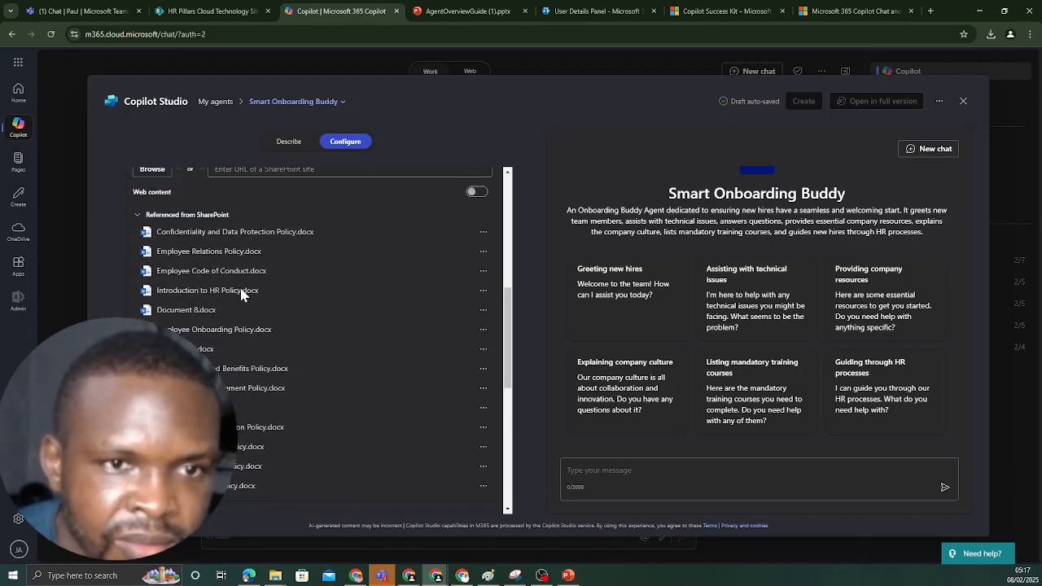
scroll(241, 293, "up", 10)
scroll(241, 293, "down", 8)
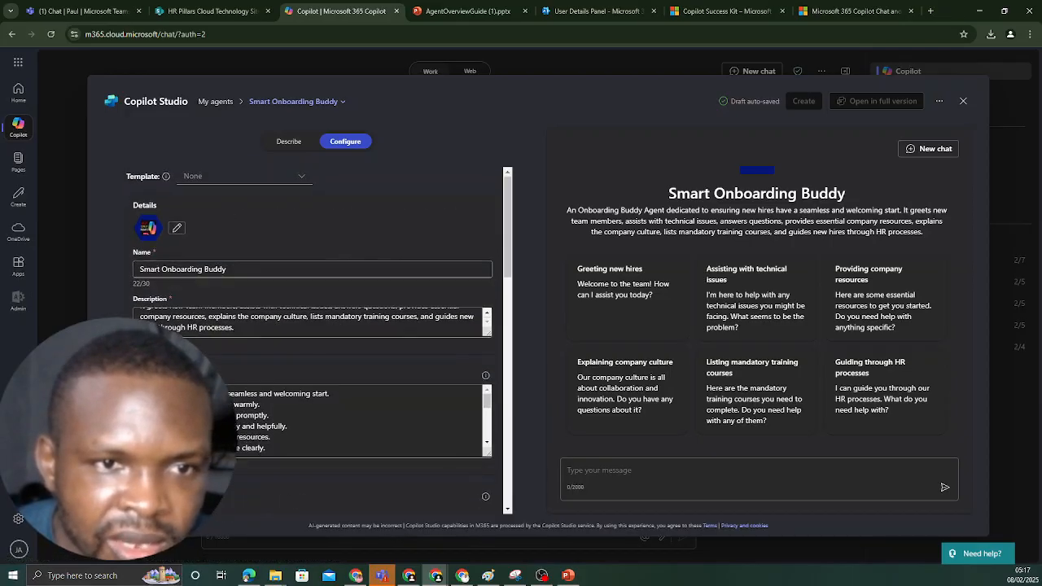
Delete the starter prompts for assisting with technical issues, listing mandatory training courses and providing company resources.
scroll(233, 298, "down", 10)
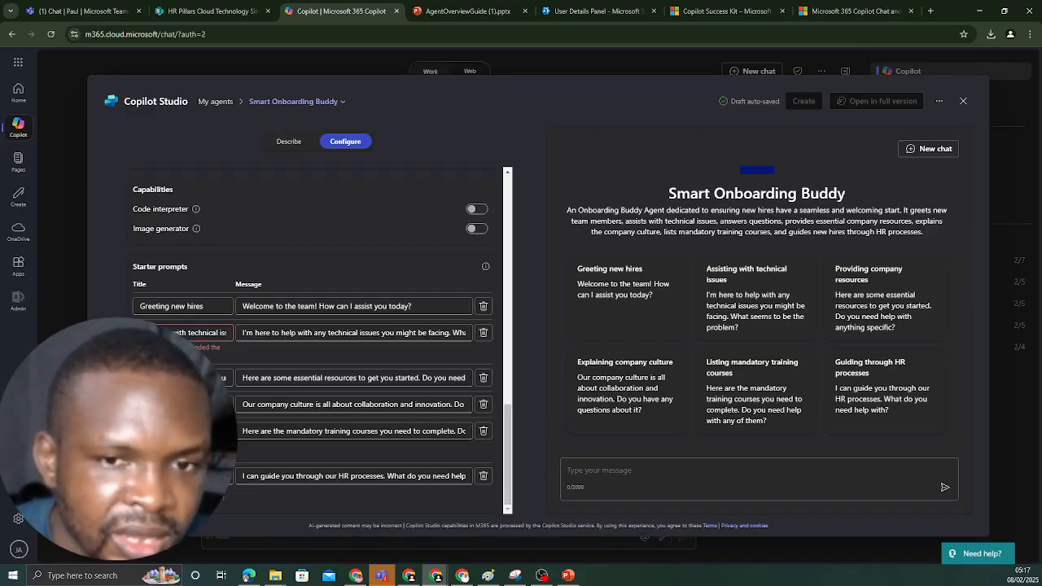
left_click(483, 333)
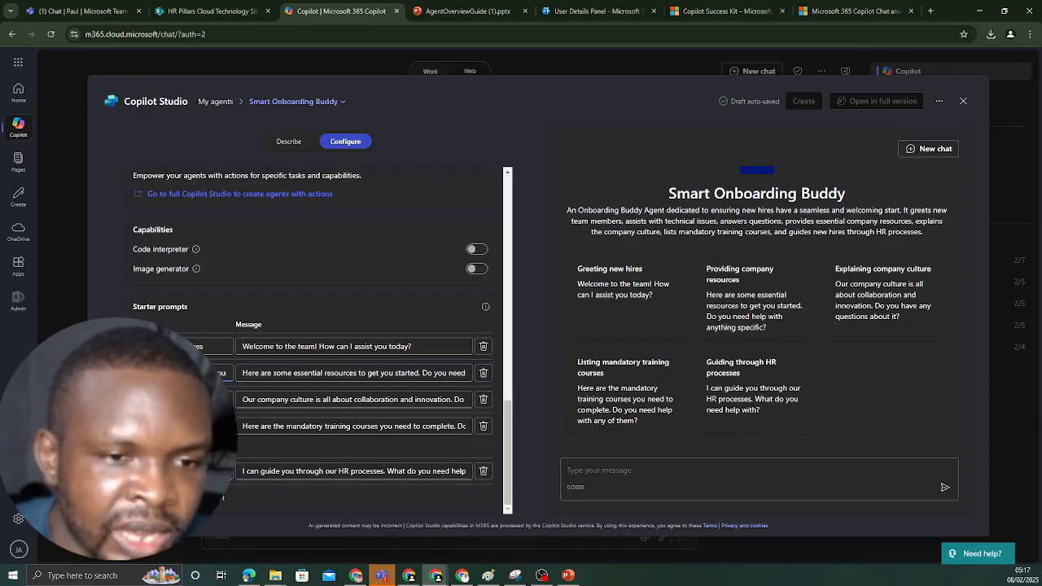
left_click(483, 426)
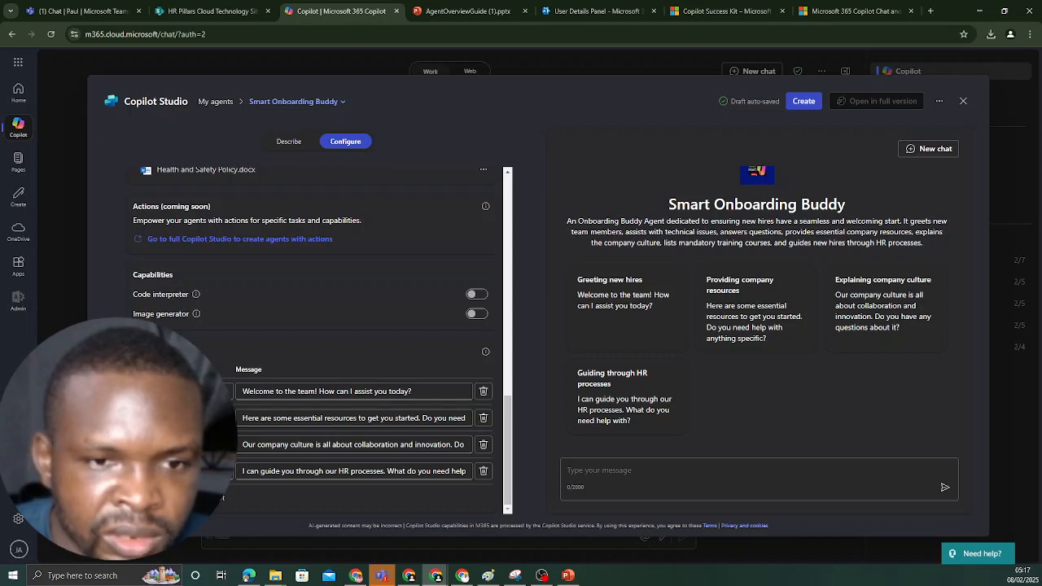
left_click(484, 418)
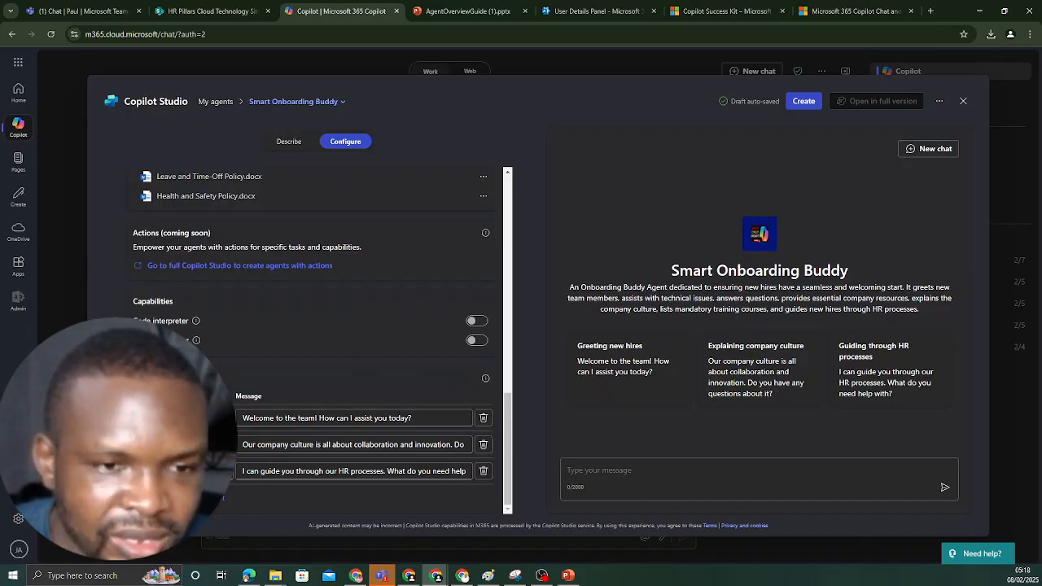
Add a starter prompt titled Leave with the message "What leave are my entited to".
scroll(318, 342, "down", 1)
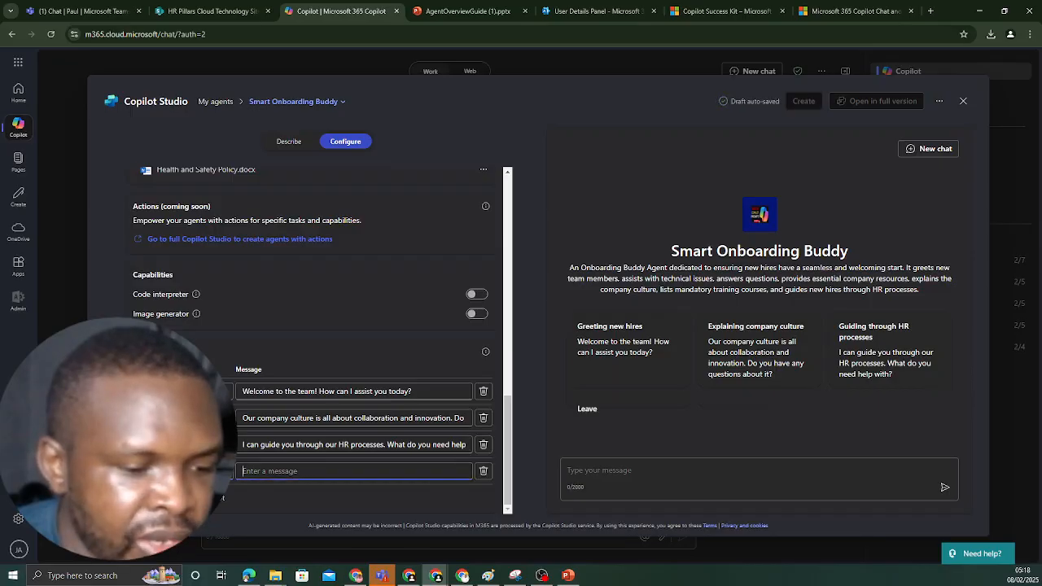
type("What leave are my entite")
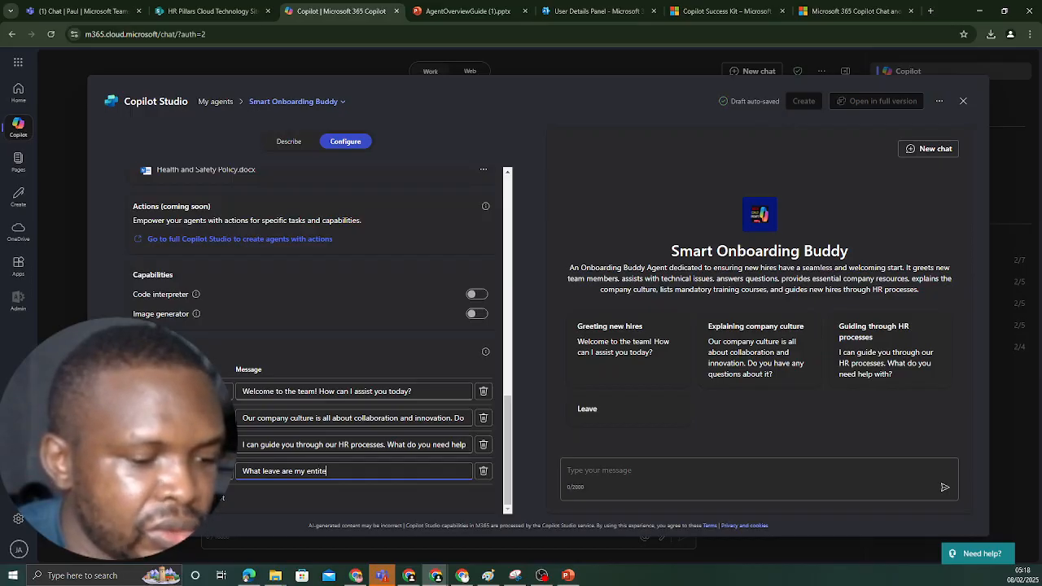
type("d to")
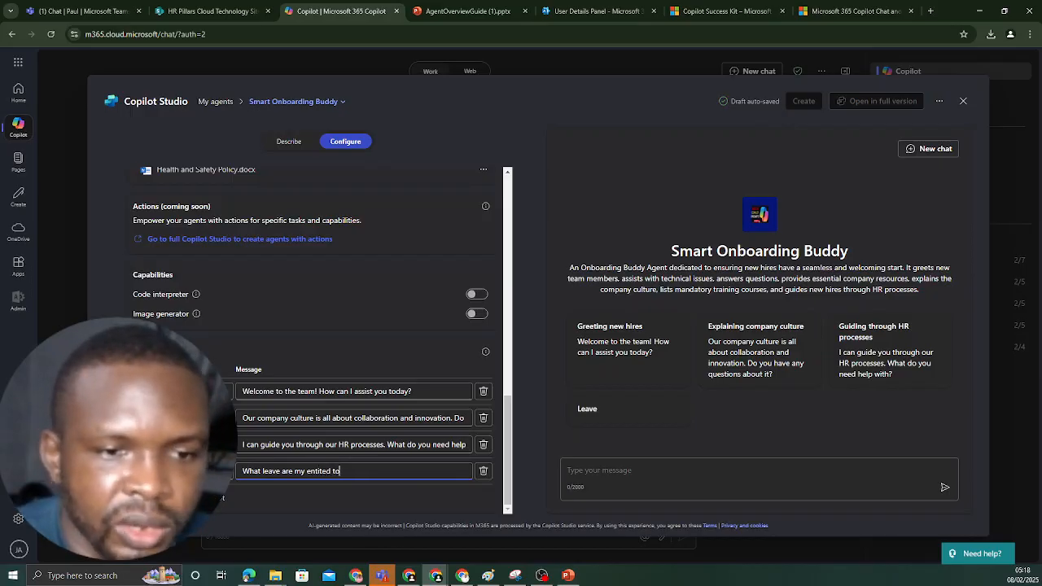
key("Tab")
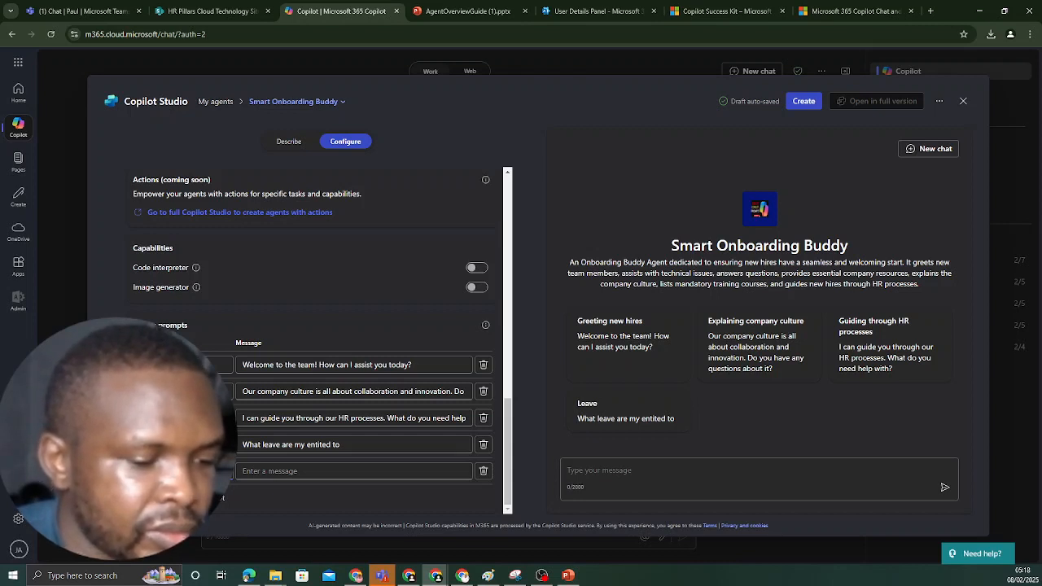
Add a starter prompt titled Onboarding with the message "What do I need to know about onboarding?".
type("Onboarding")
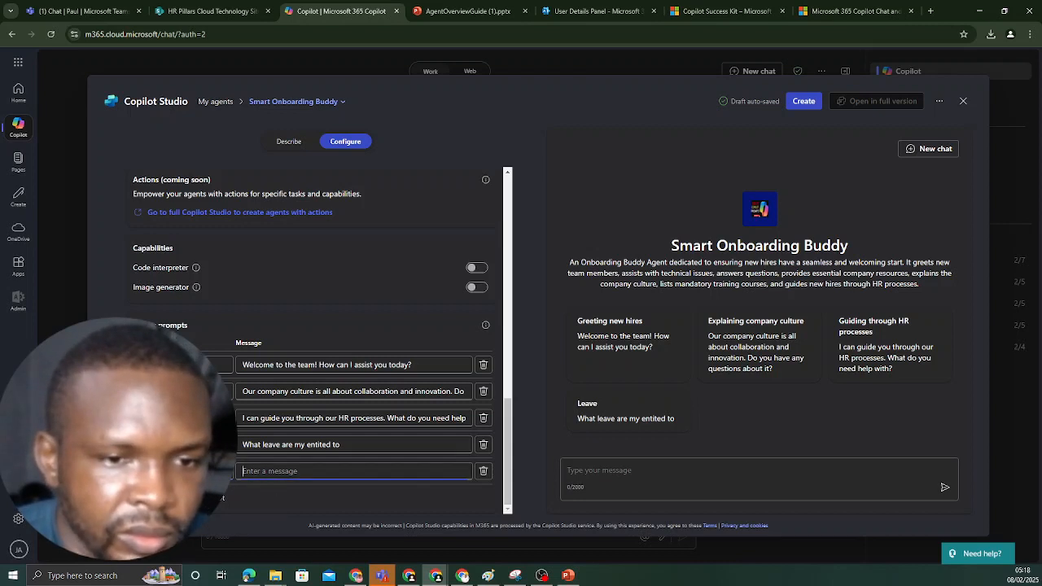
key("Tab")
type("What do")
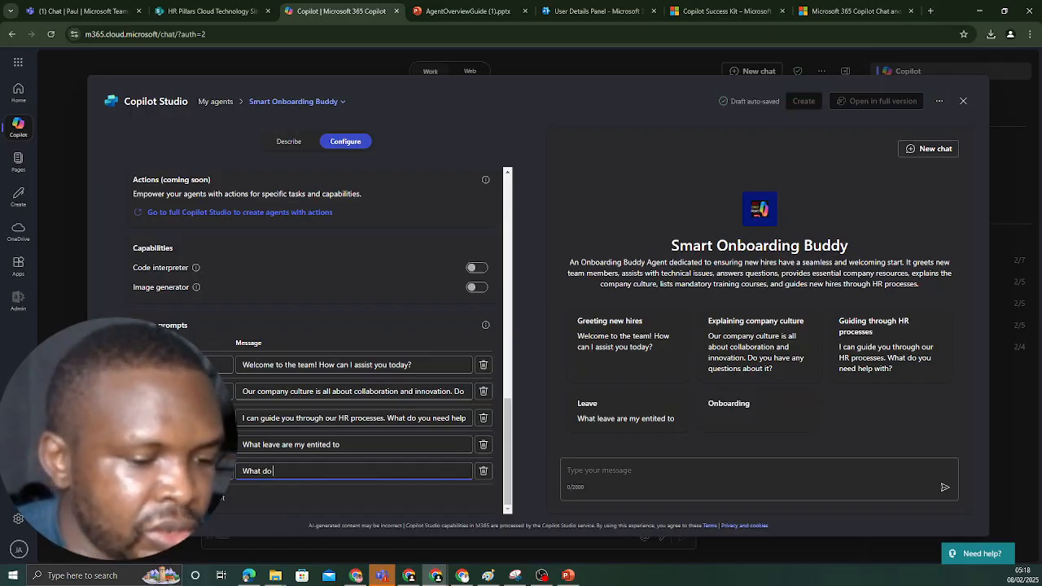
type(" I need to")
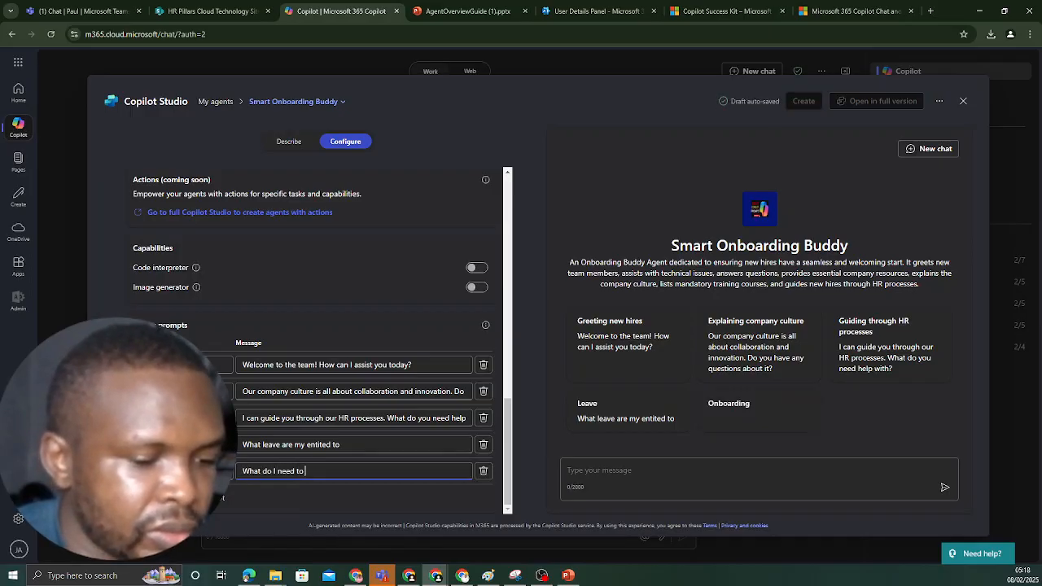
type(" know abou")
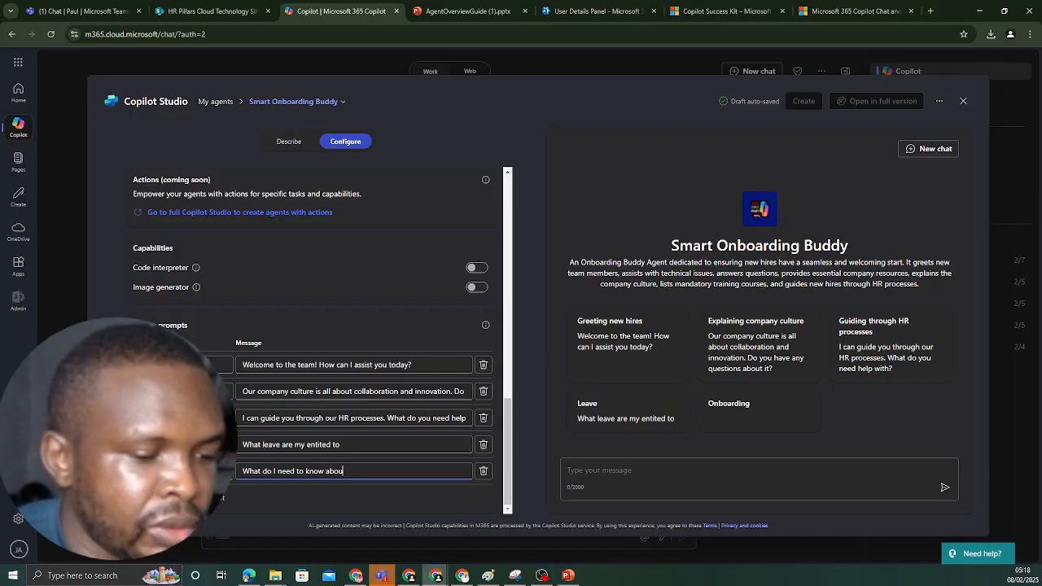
type("t onboarding")
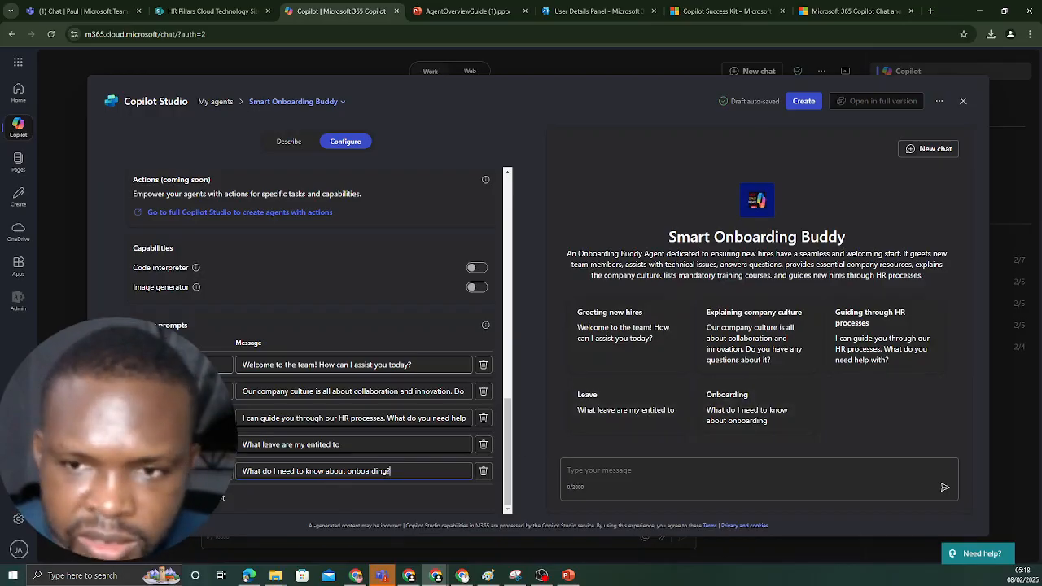
End the Onboarding starter prompt's message with a question mark.
type("?")
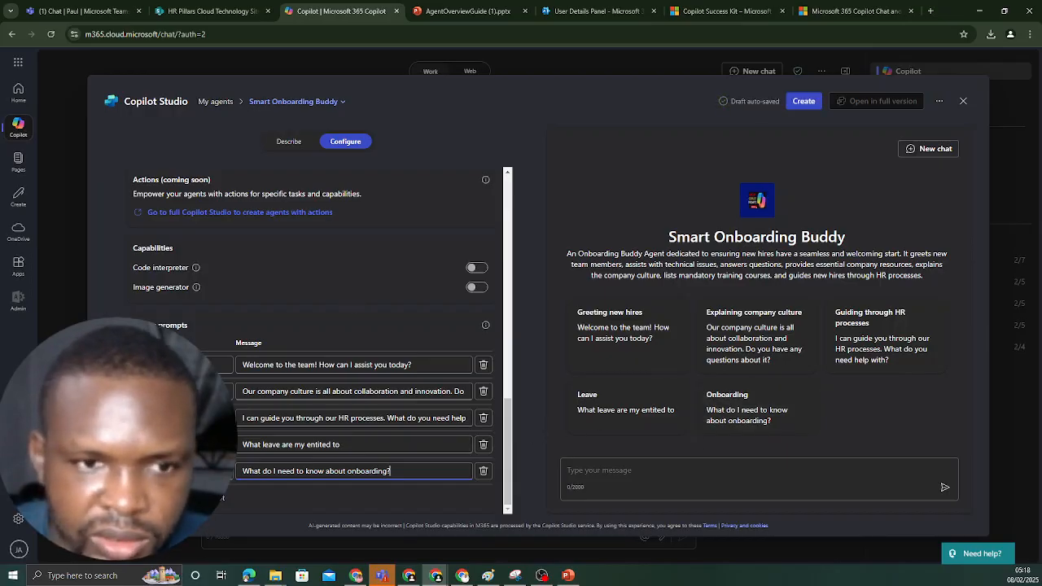
Add a sixth starter prompt titled ssss with the placeholder message "sssssss" and delete it.
left_click(204, 519)
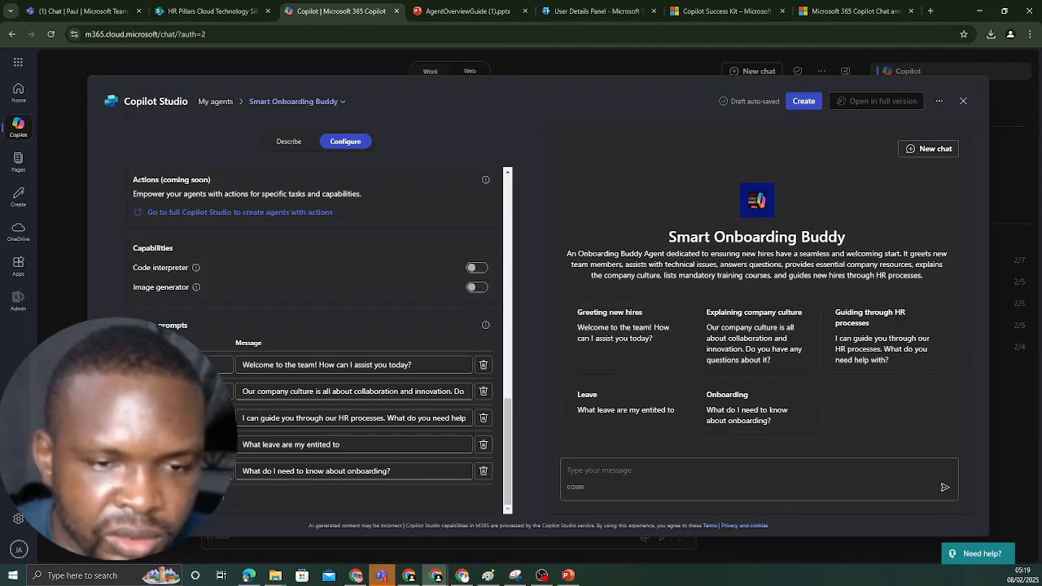
left_click(213, 499)
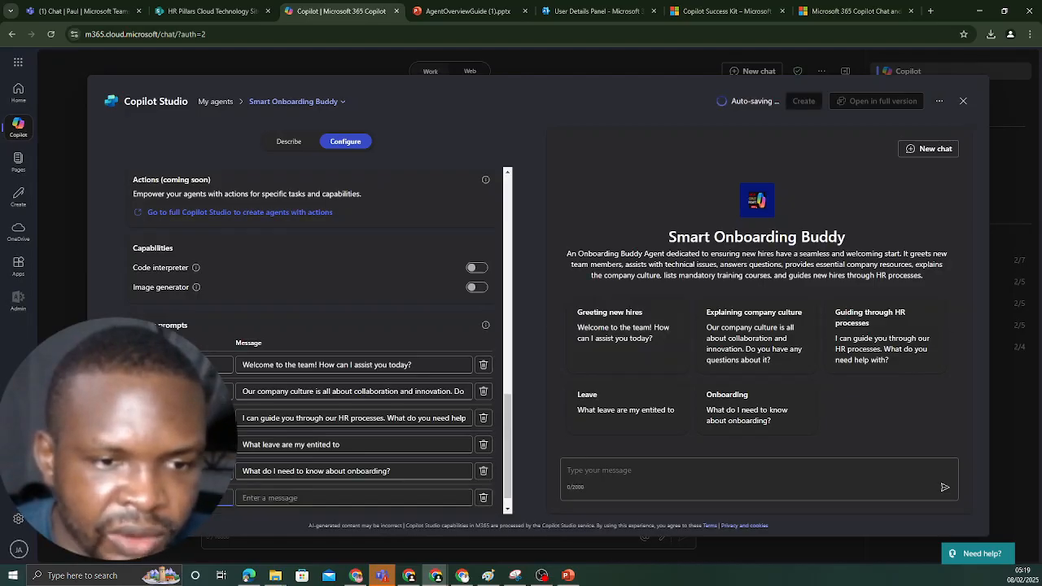
key("Tab")
type("s")
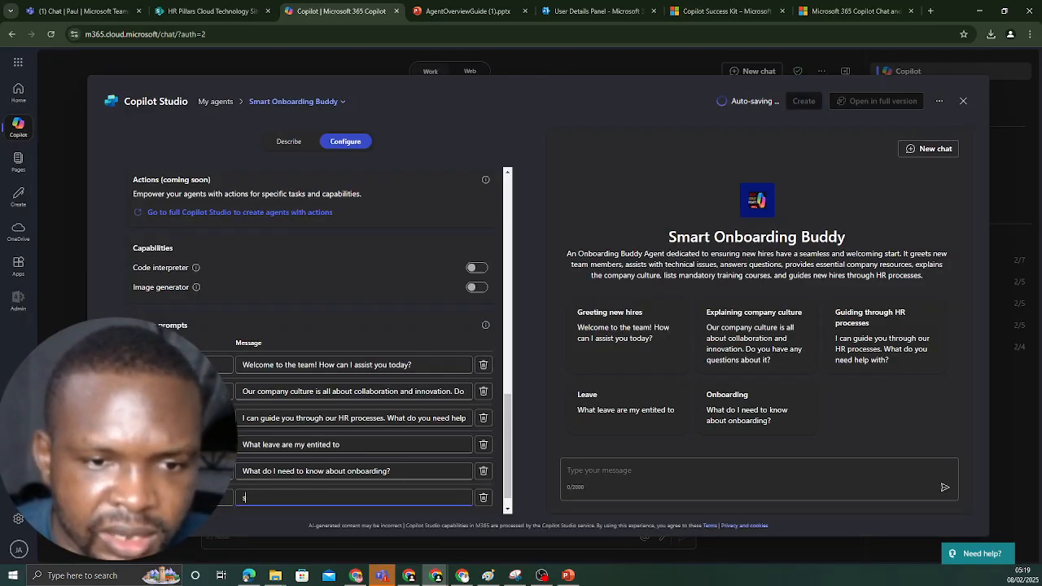
type("ssssss")
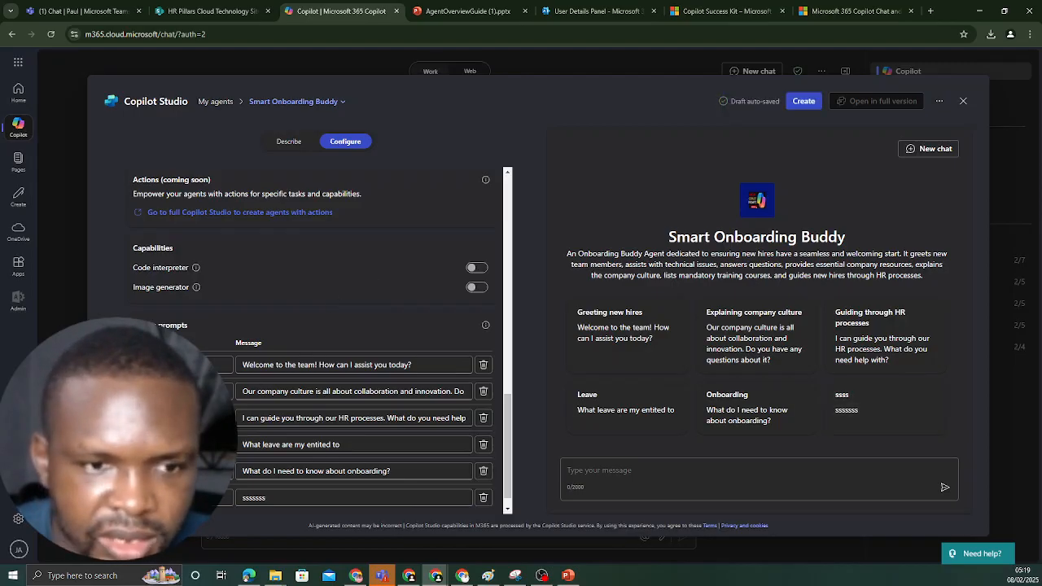
scroll(321, 336, "down", 1)
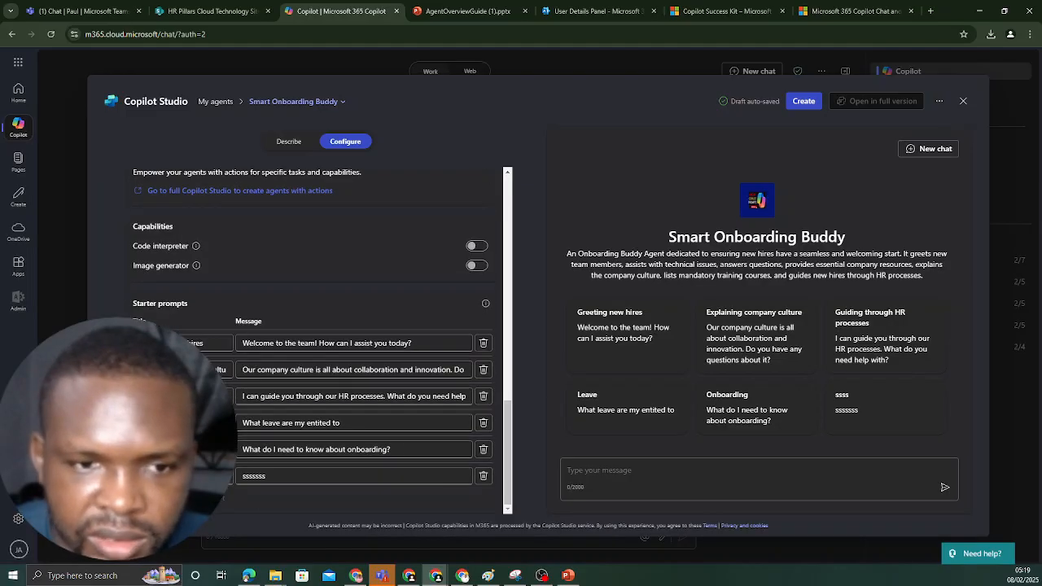
scroll(317, 342, "down", 1)
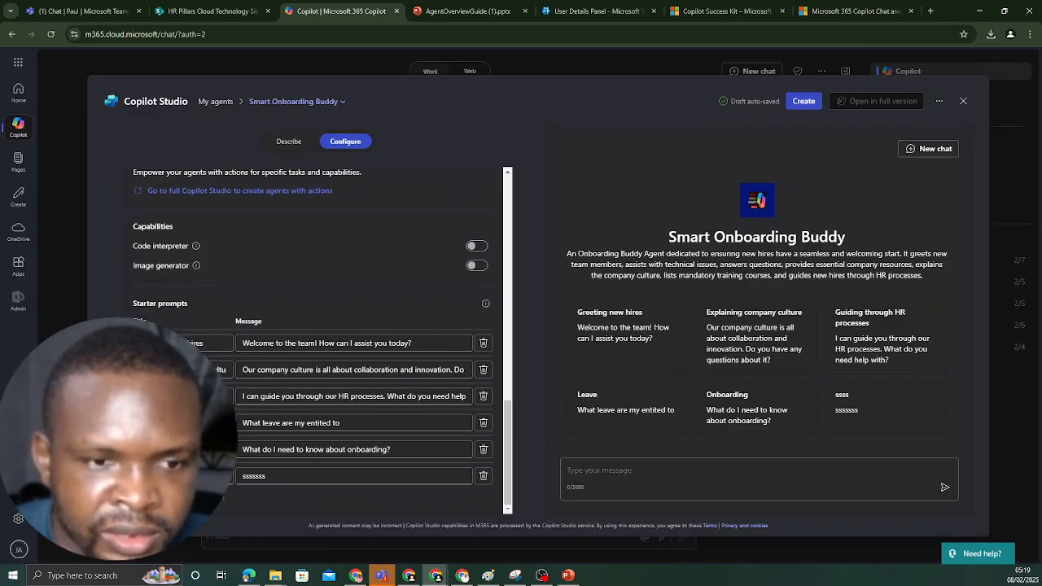
left_click(483, 476)
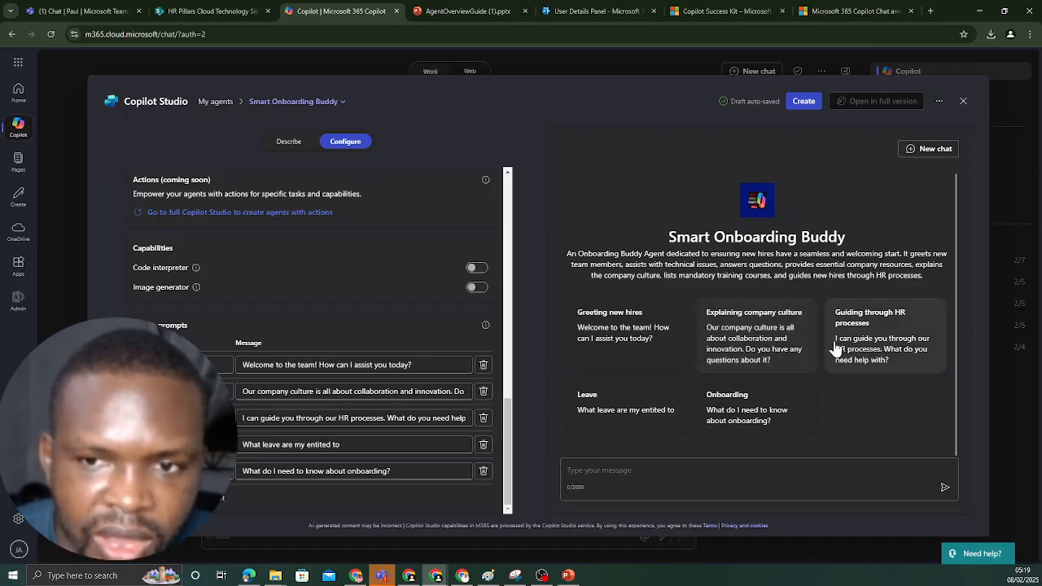
Test the Explaining company culture starter prompt in the preview and start a new chat.
left_click(761, 341)
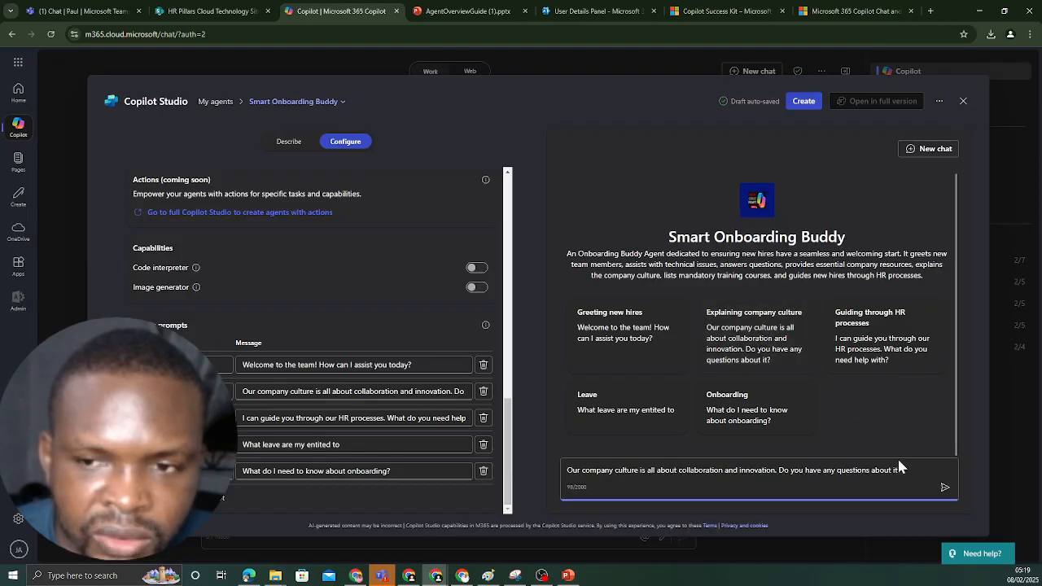
key("Return")
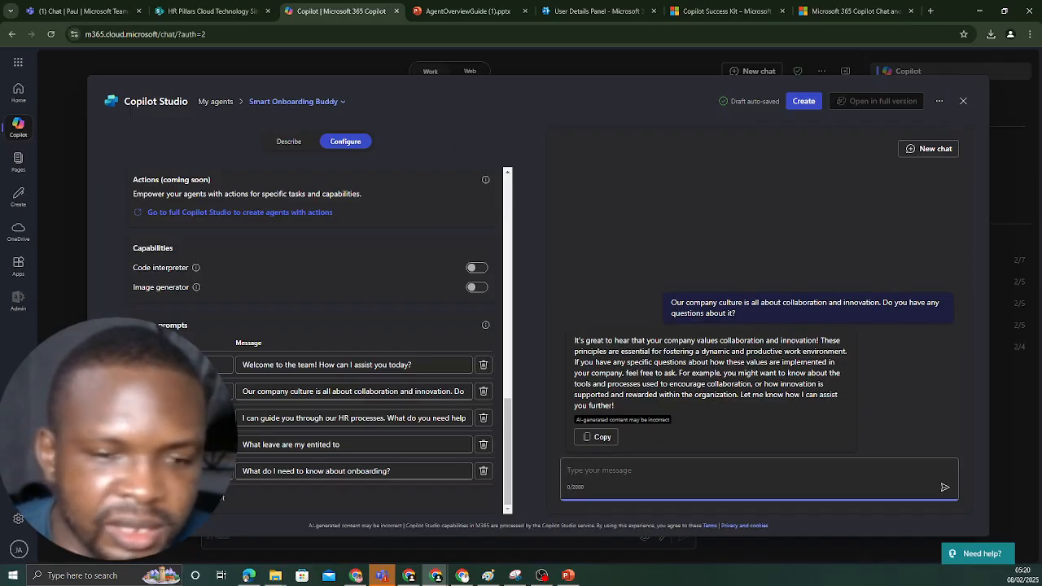
type("what")
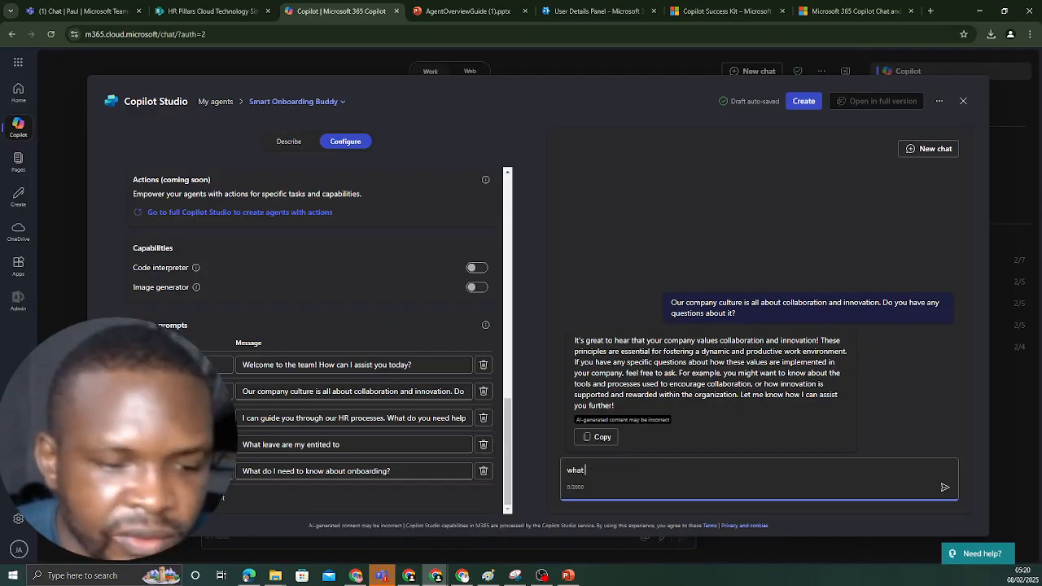
type(" leave")
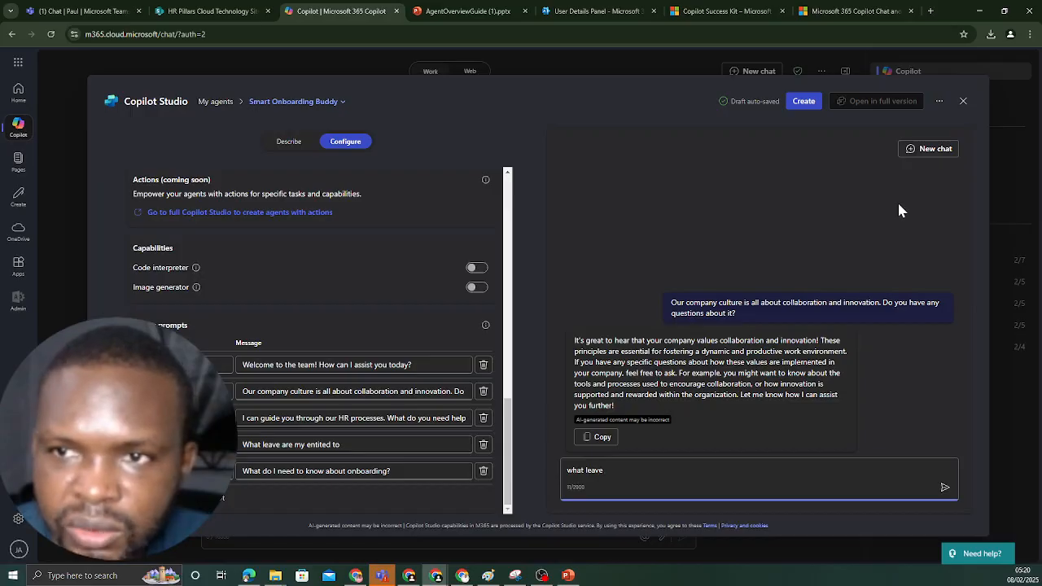
left_click(929, 154)
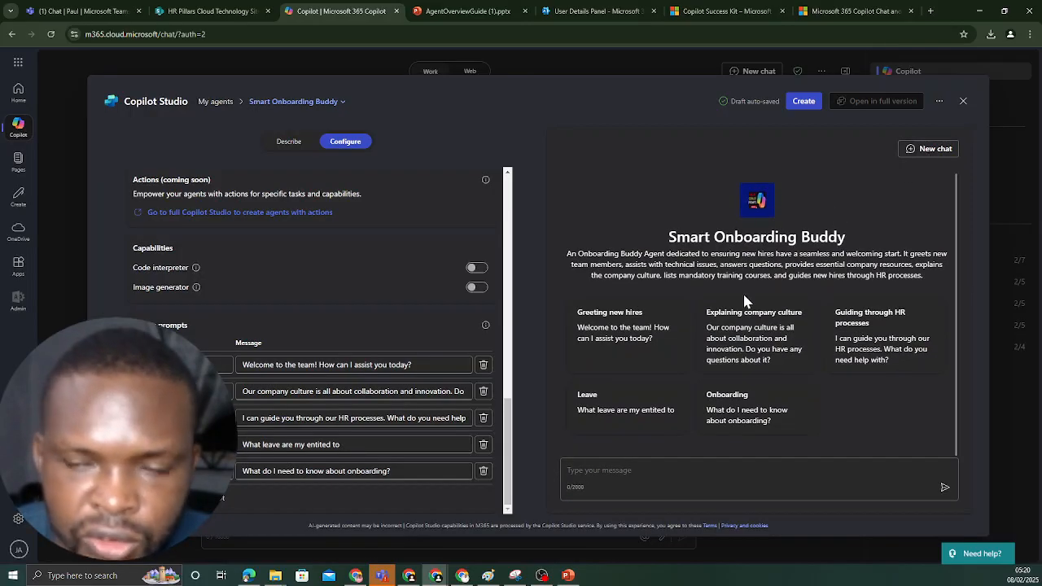
Send the Leave starter prompt in the preview and open the Leave and Time-Off Policy document cited in the reply.
left_click(634, 413)
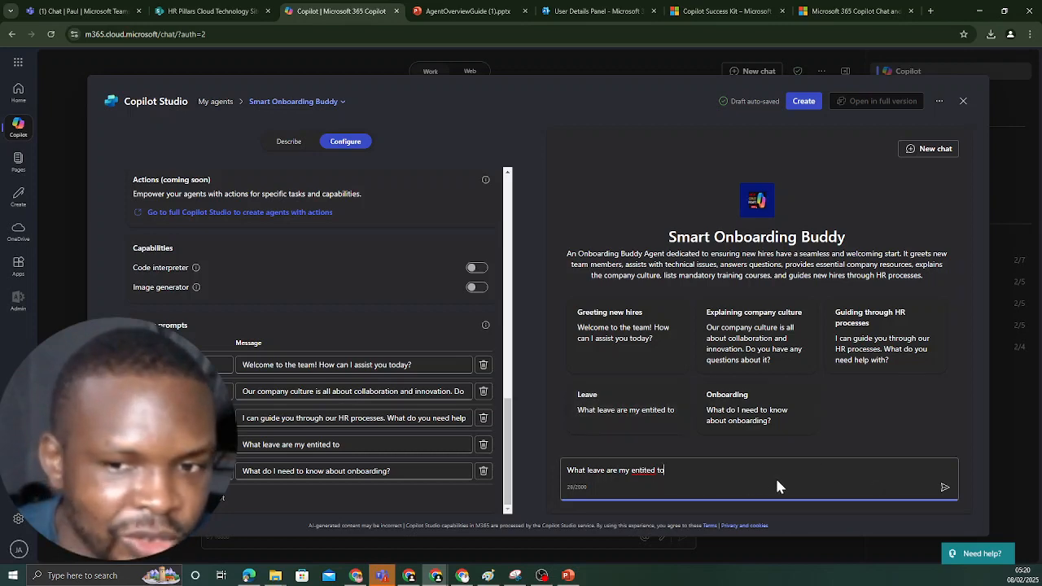
left_click(944, 486)
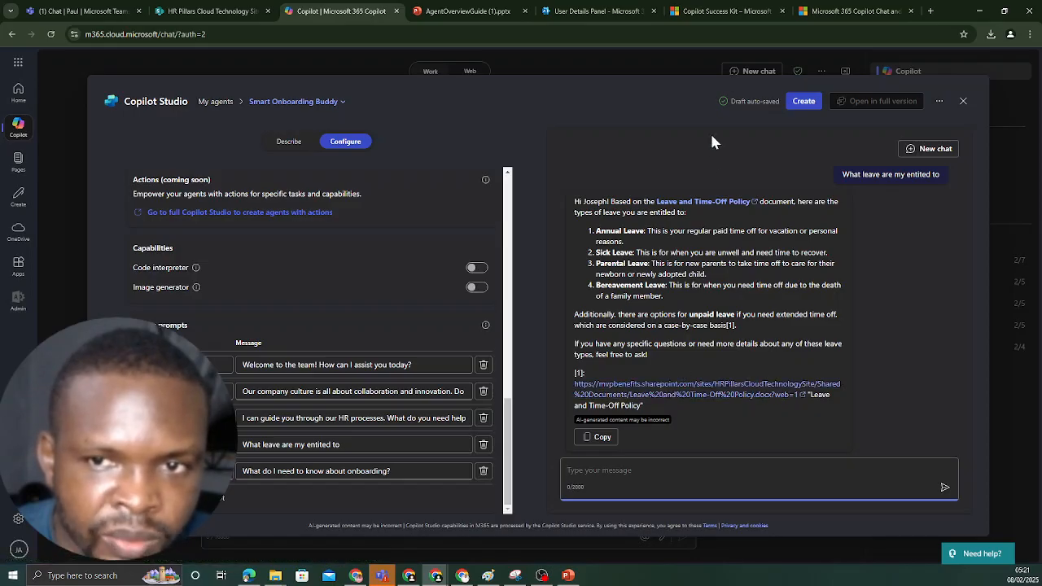
left_click(704, 202)
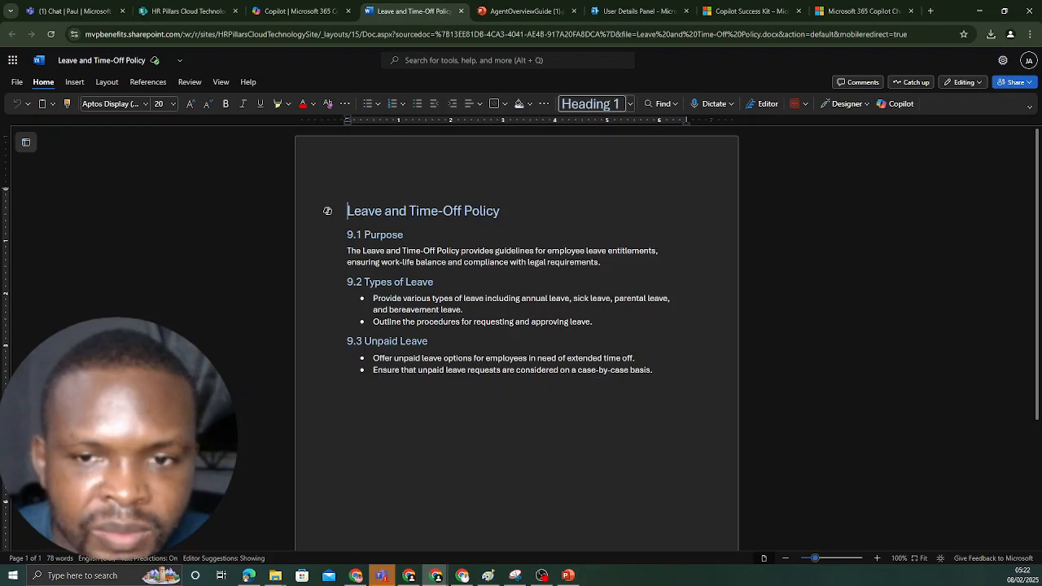
Switch back to Copilot and ask the agent "how is unpaid leave considered" in the preview chat.
left_click(301, 11)
left_click(733, 473)
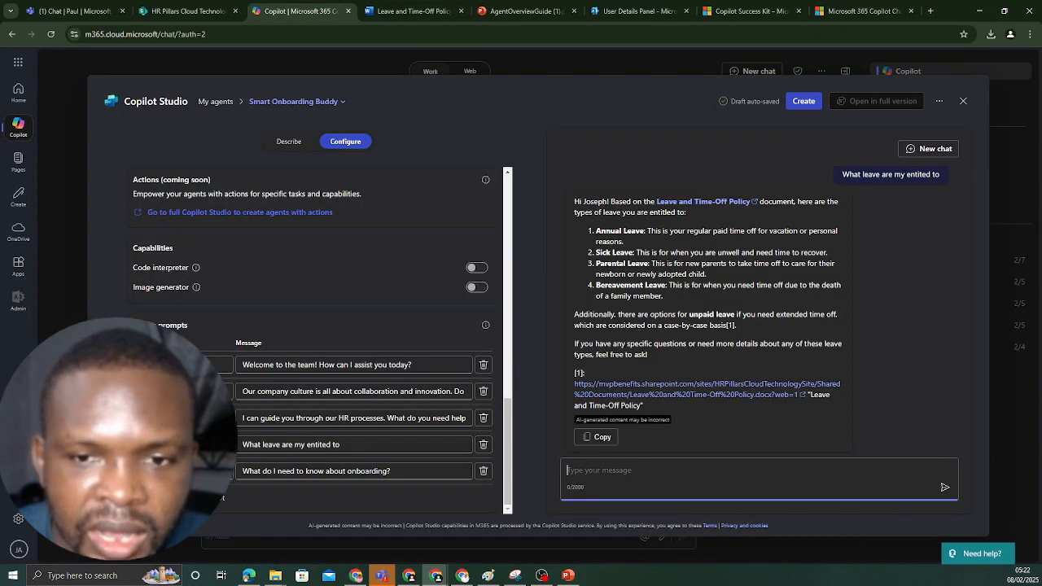
type("How")
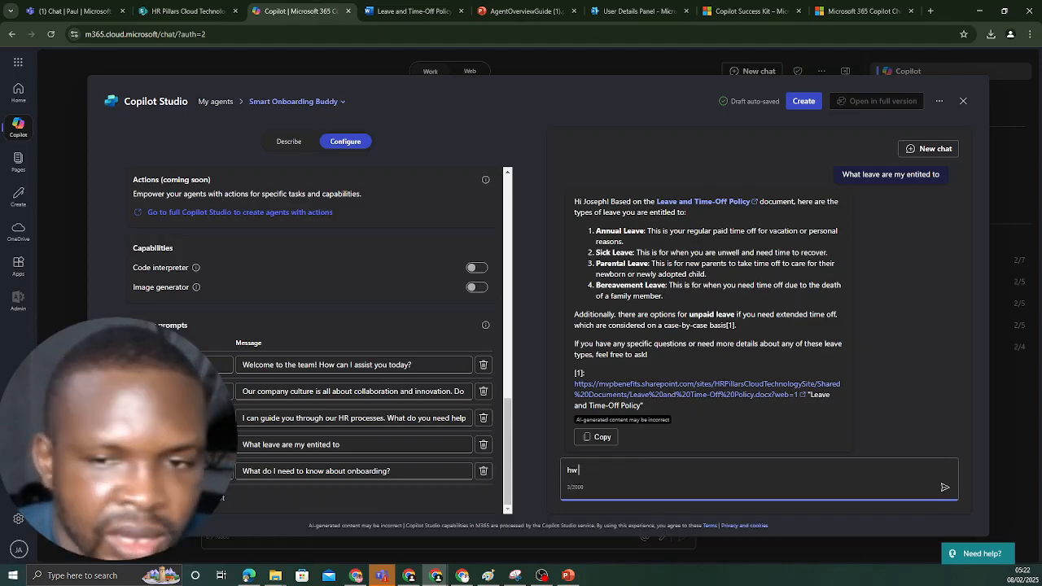
key("BackSpace")
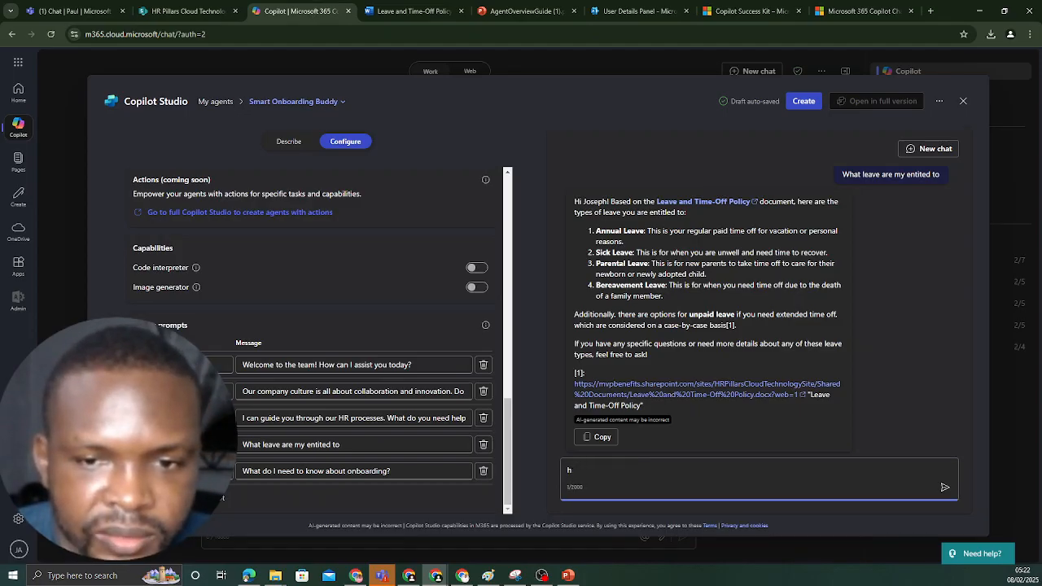
type("ow is unp")
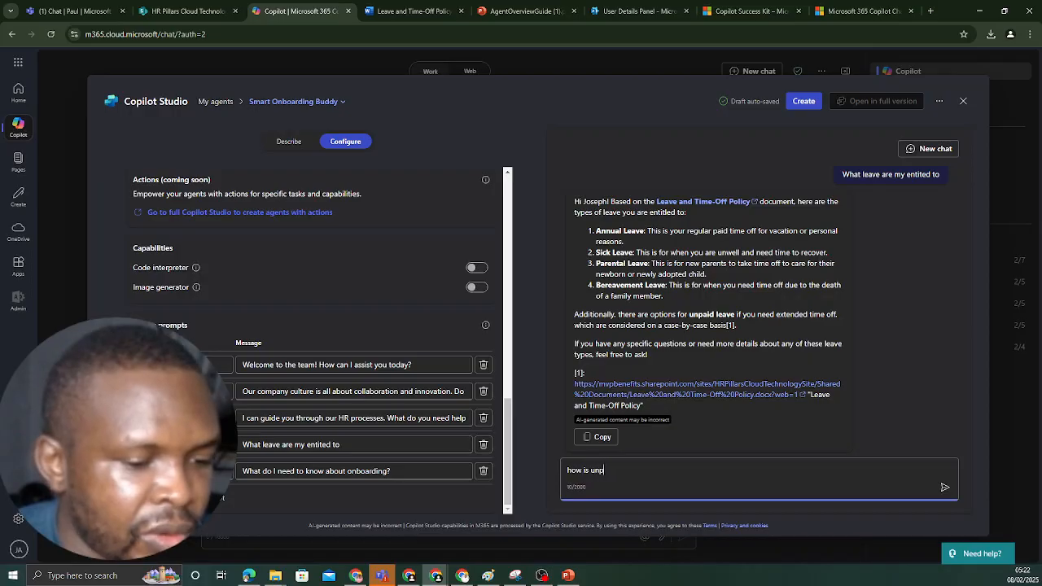
type("aid leave ")
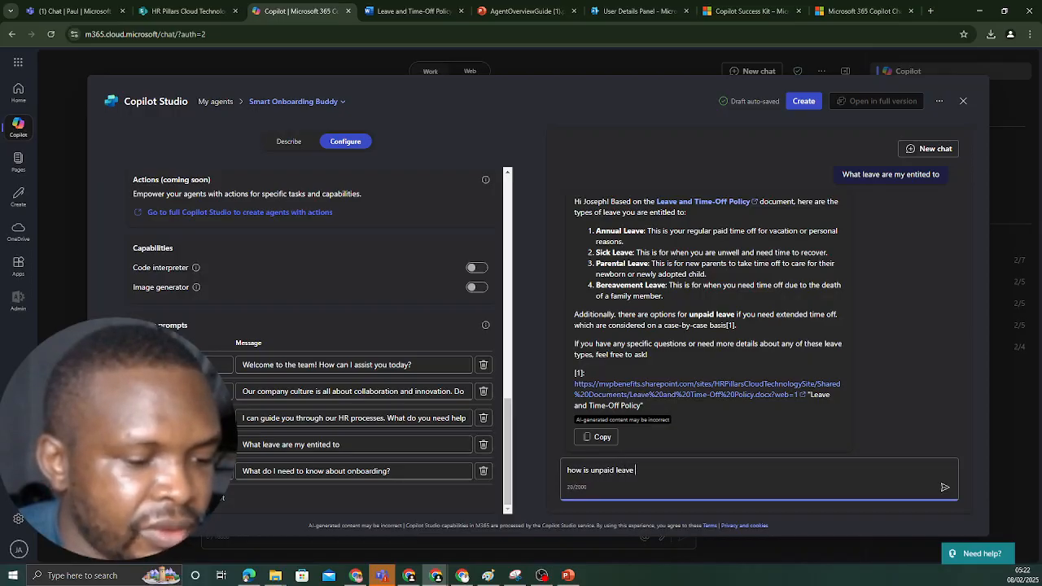
type("considere")
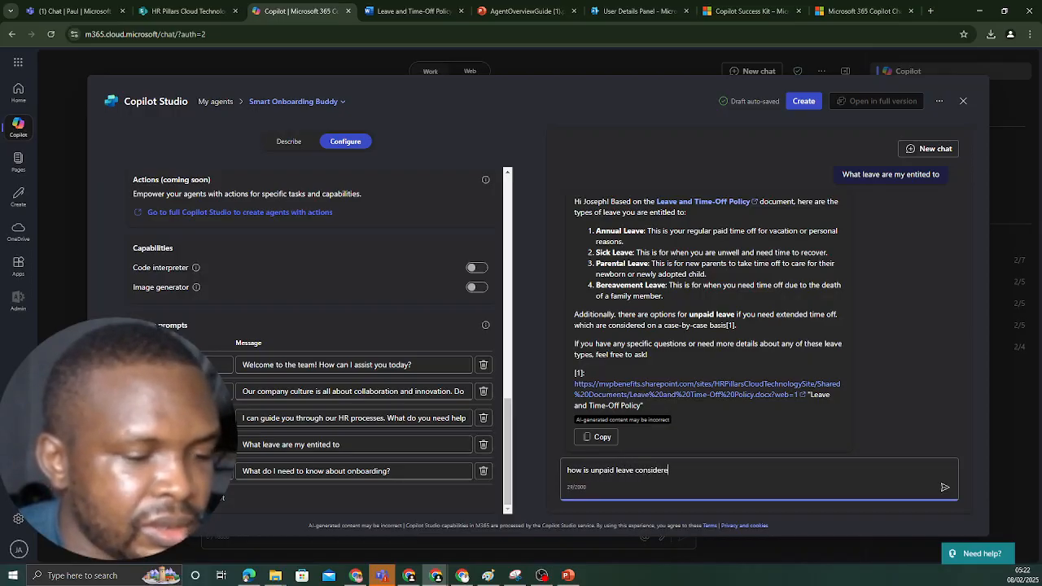
type("d")
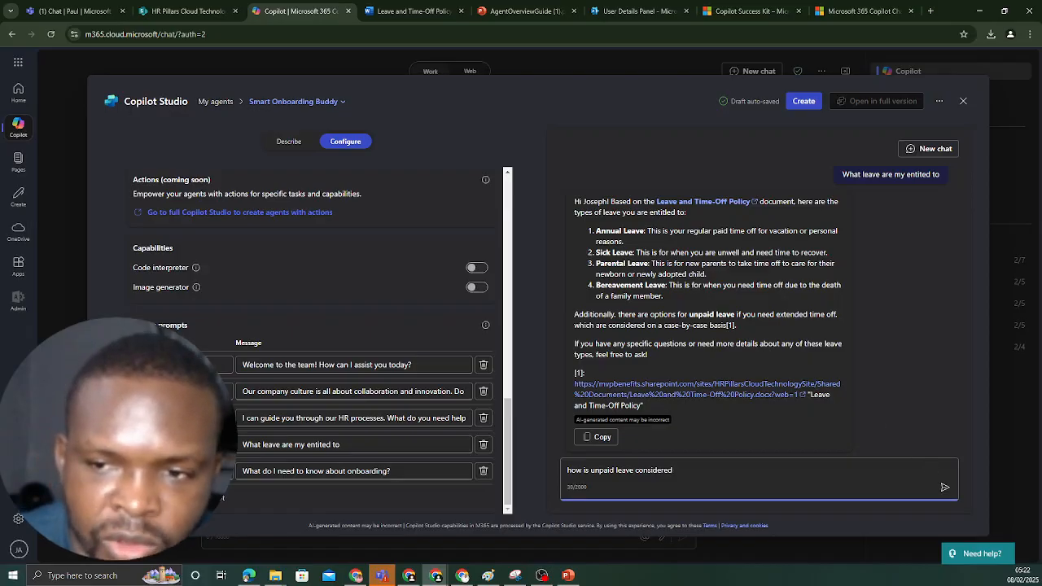
left_click(945, 487)
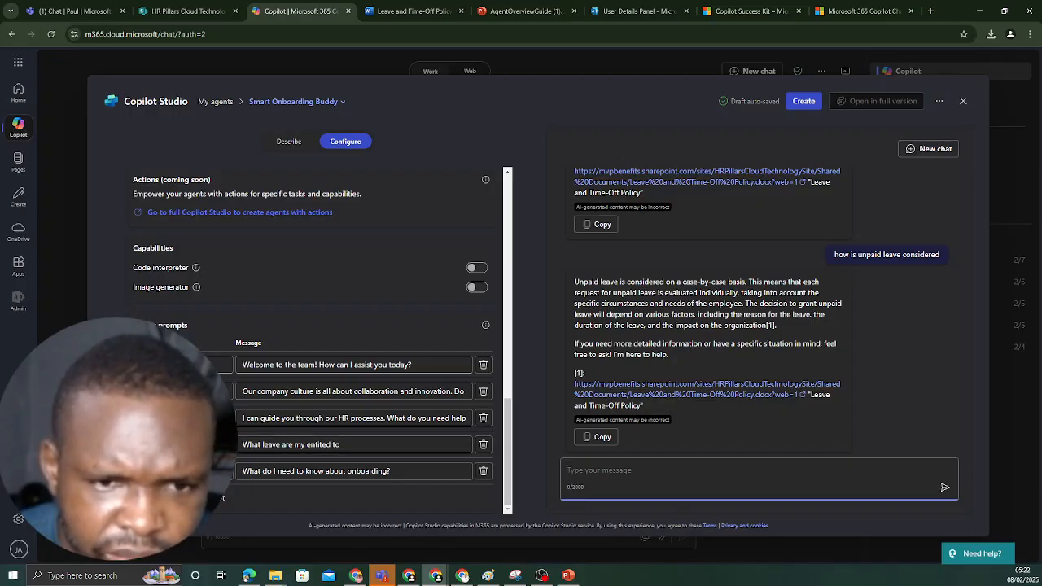
Correct the Leave starter prompt's message to "What leave are my entitled to?".
left_click(340, 444)
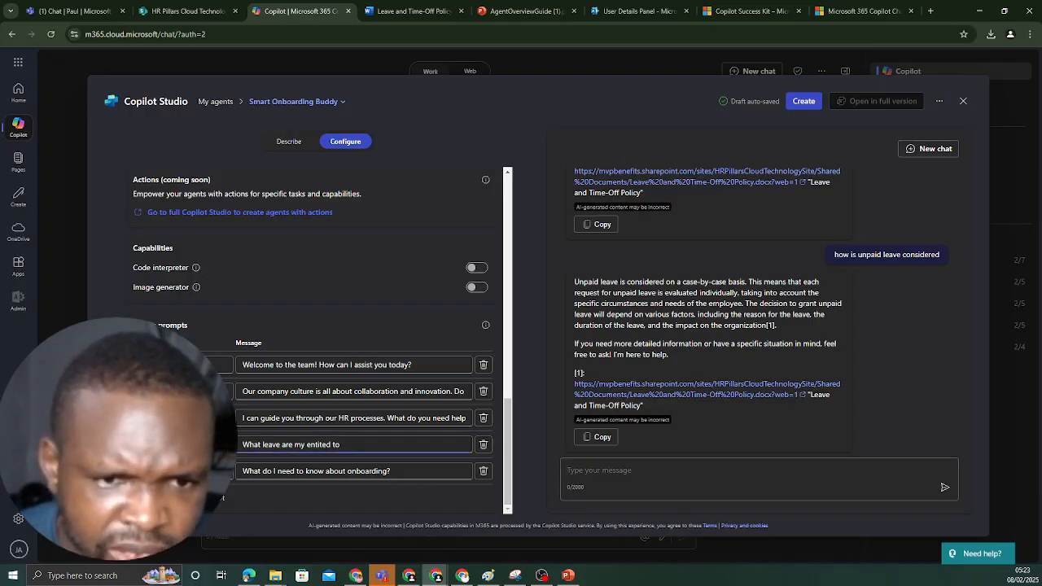
right_click(317, 442)
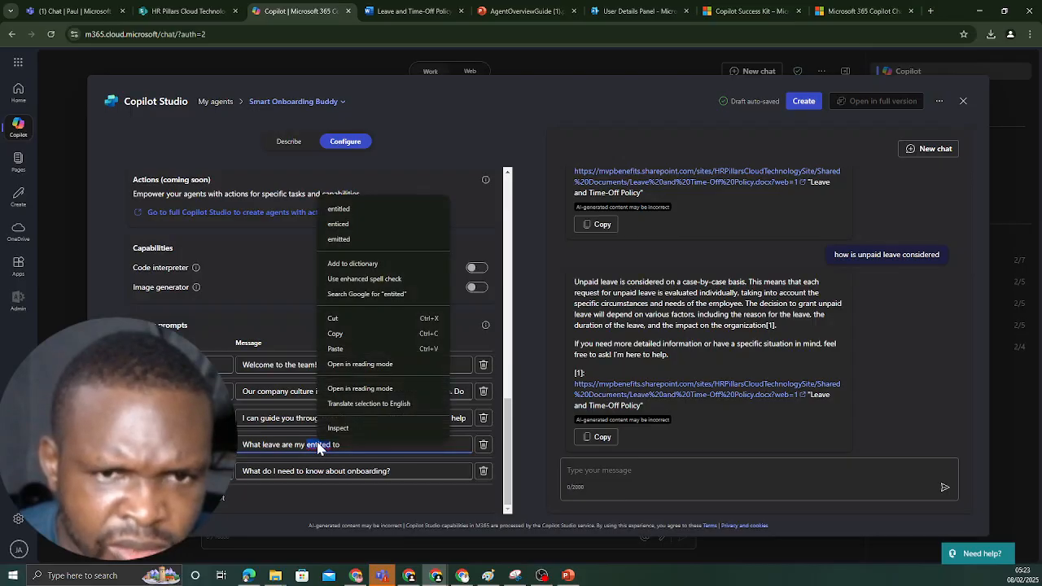
left_click(338, 208)
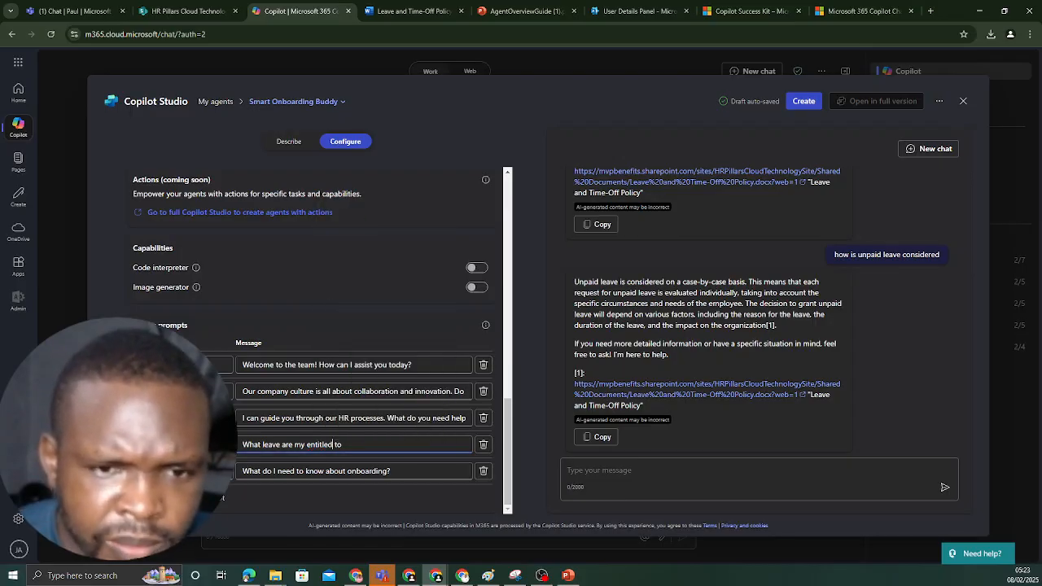
left_click(542, 576)
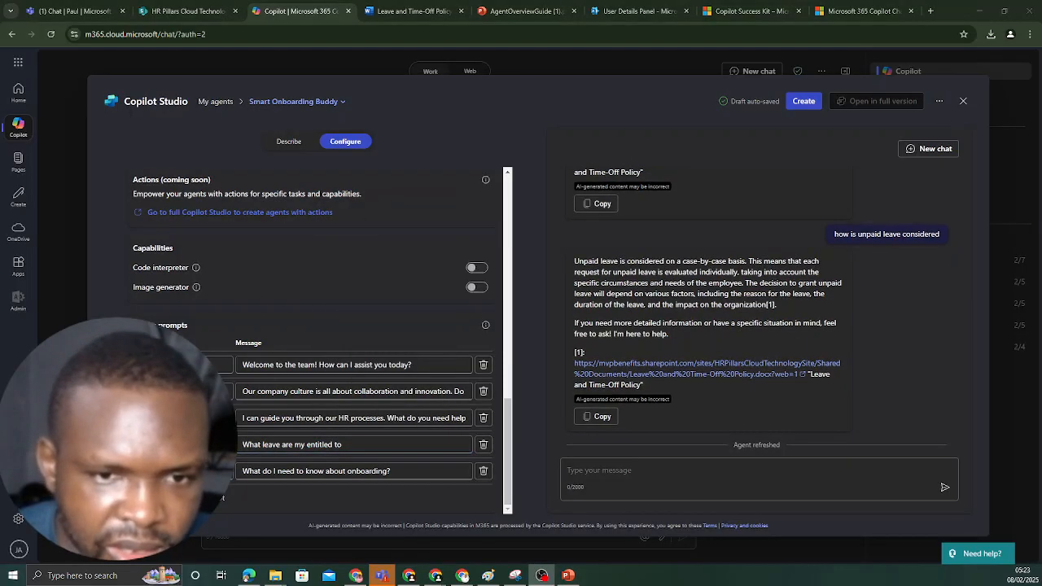
key("alt+Tab")
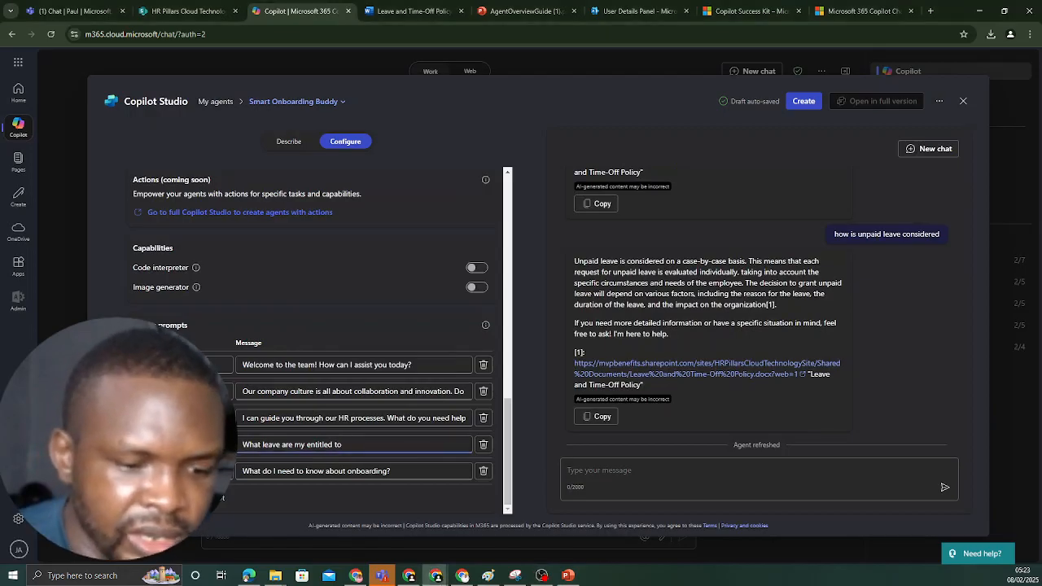
type("?")
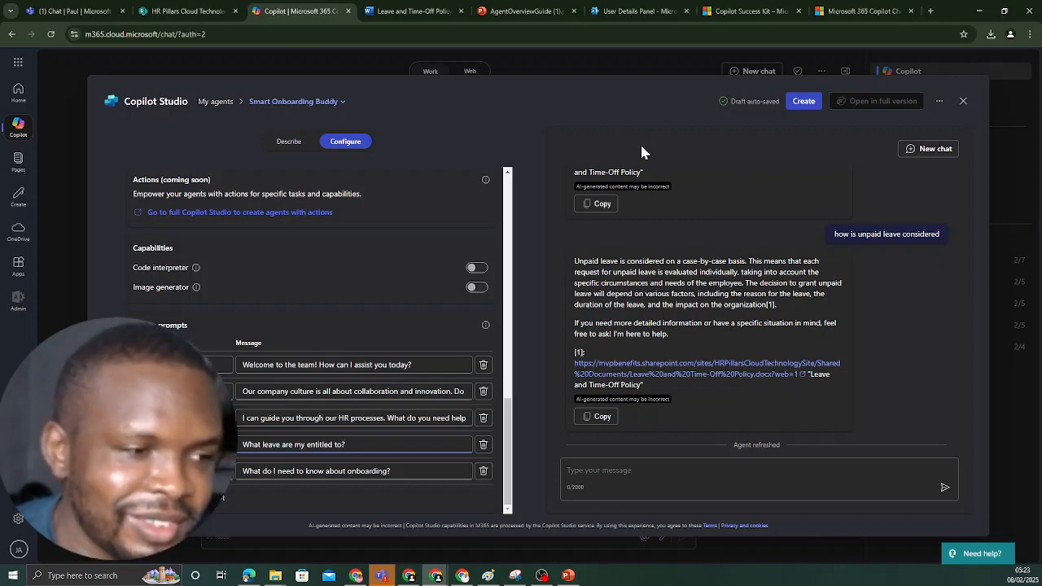
Create the agent and share it with anyone in the organization, copying its link.
left_click(813, 97)
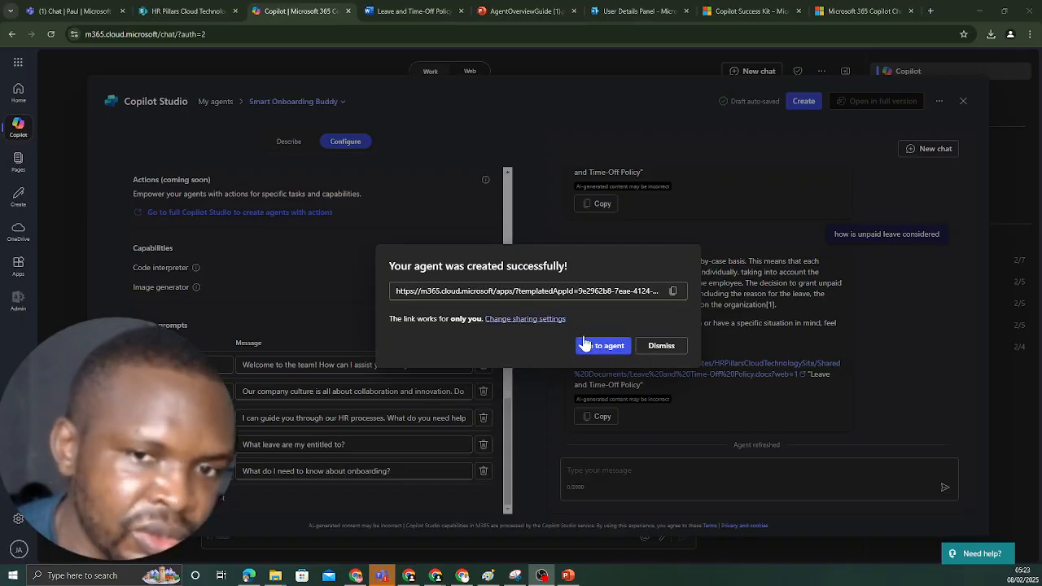
left_click(521, 319)
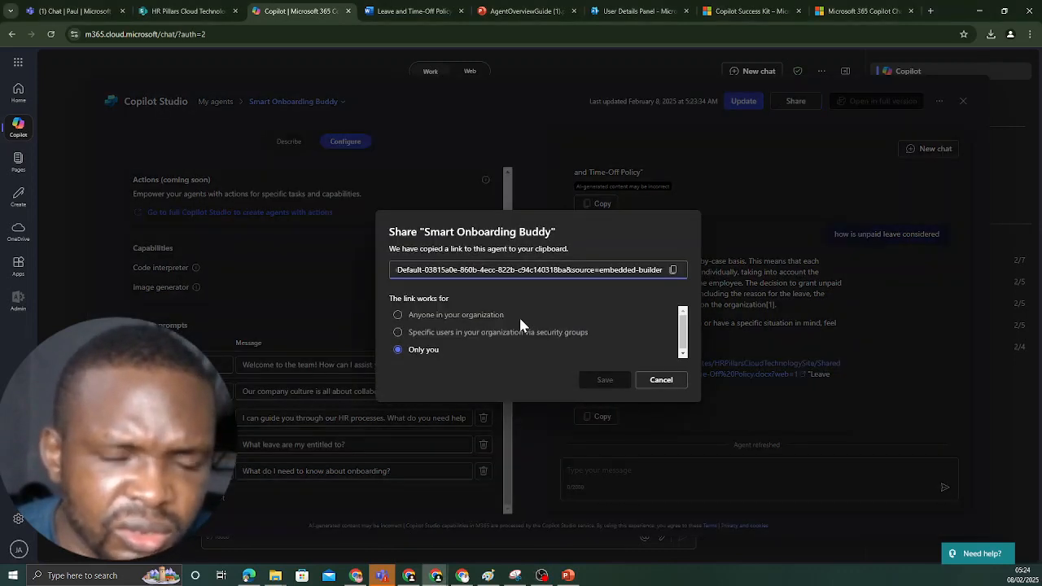
left_click(398, 316)
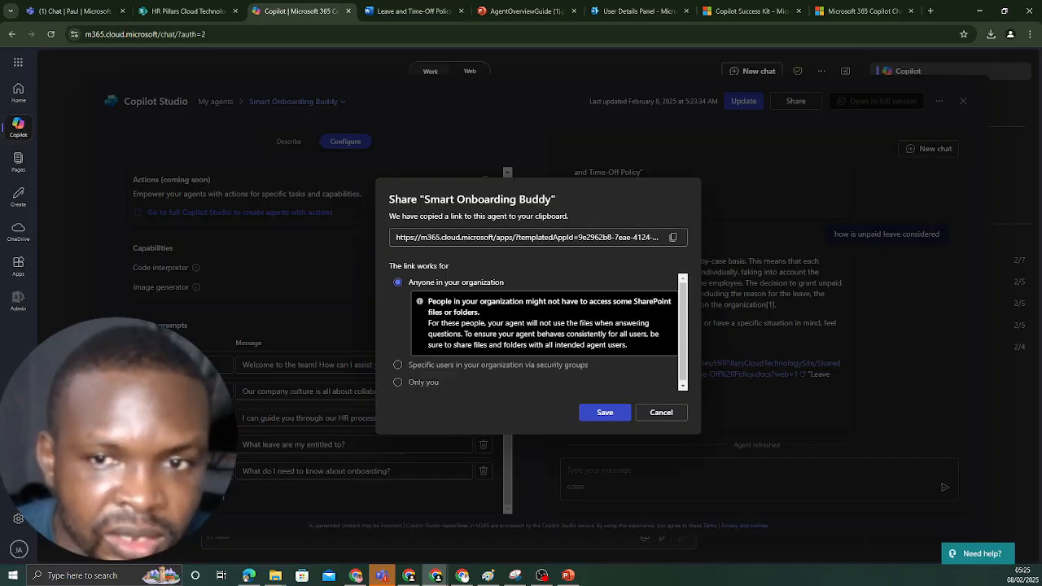
left_click(673, 238)
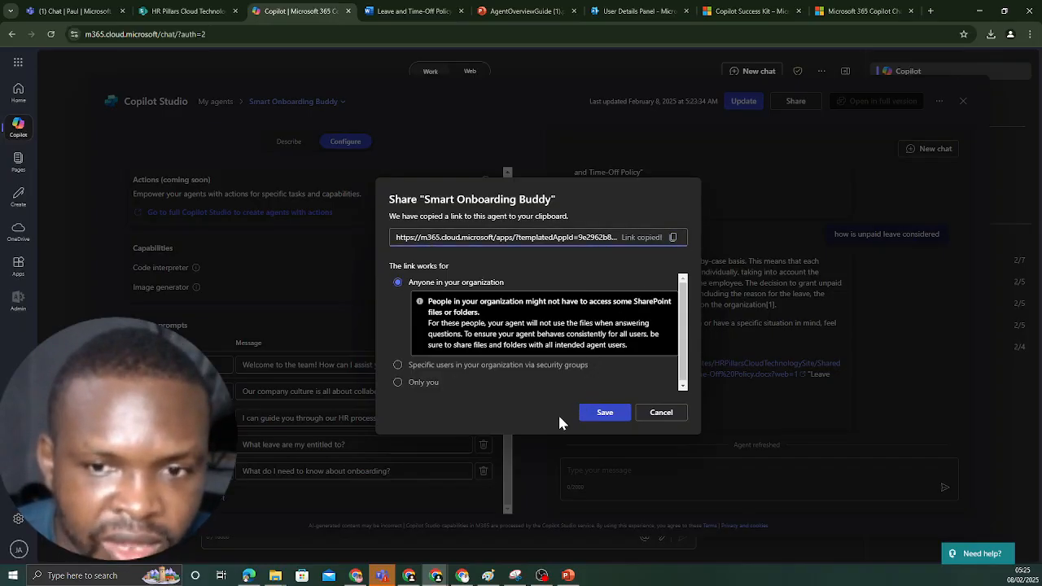
left_click(597, 413)
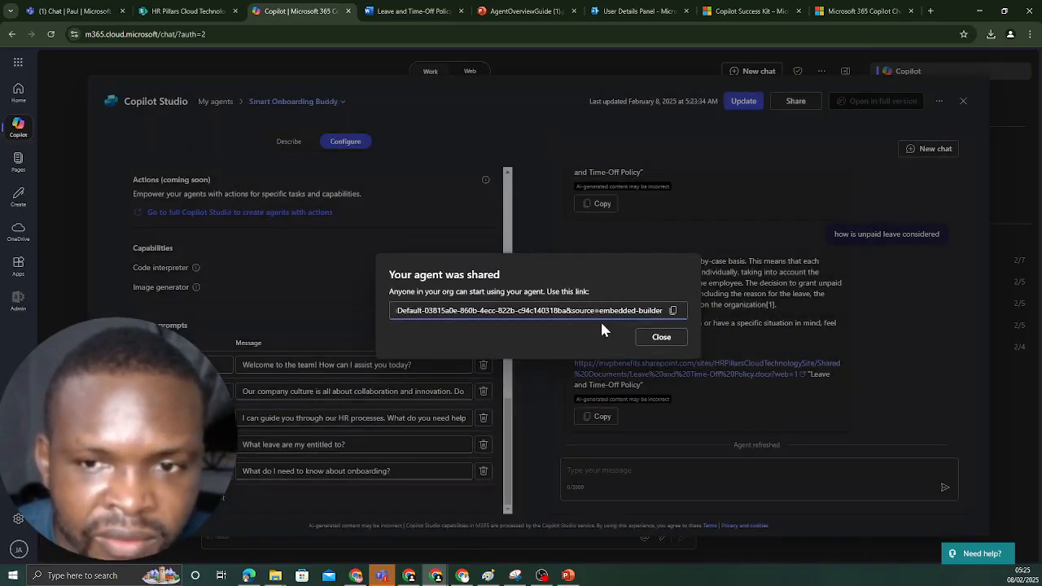
Close the sharing confirmation, update the Smart Onboarding Buddy agent and go to the agent's chat.
left_click(661, 337)
left_click(742, 100)
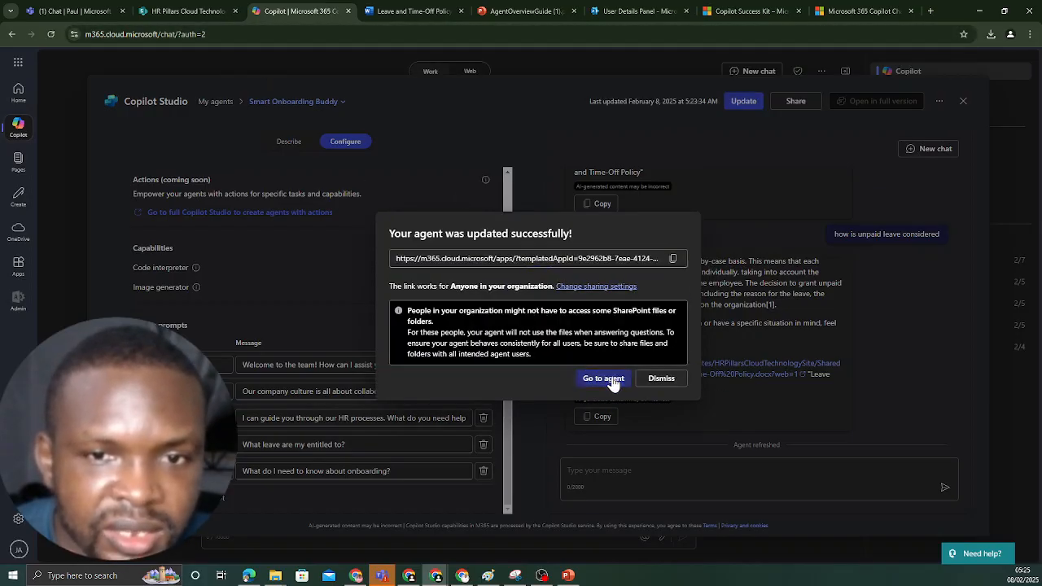
left_click(609, 379)
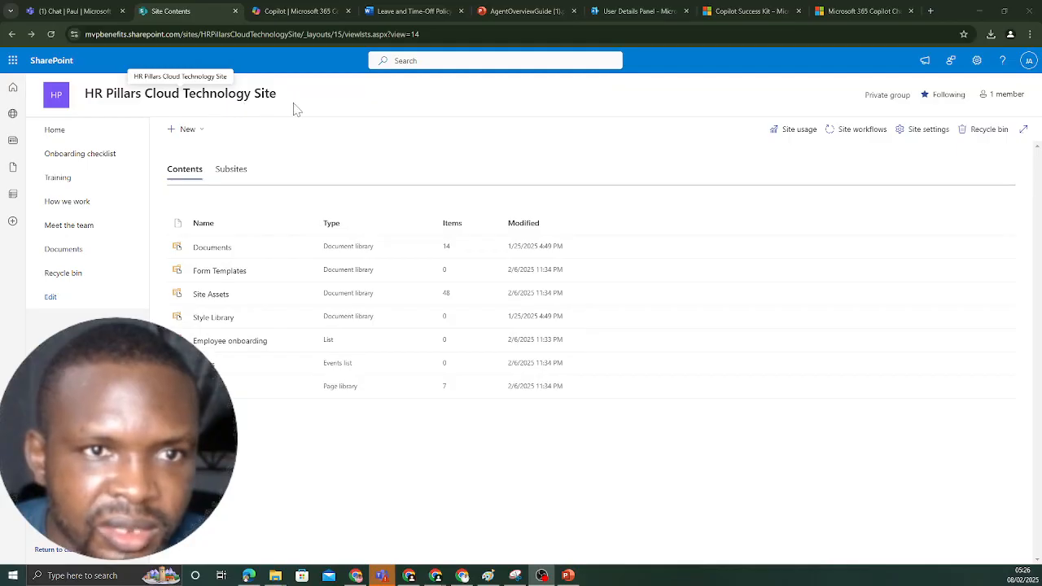
In SharePoint, search for "lab" and add the first suggested account as a member of the HR Pillars Cloud Technology Site.
left_click(994, 99)
left_click(994, 96)
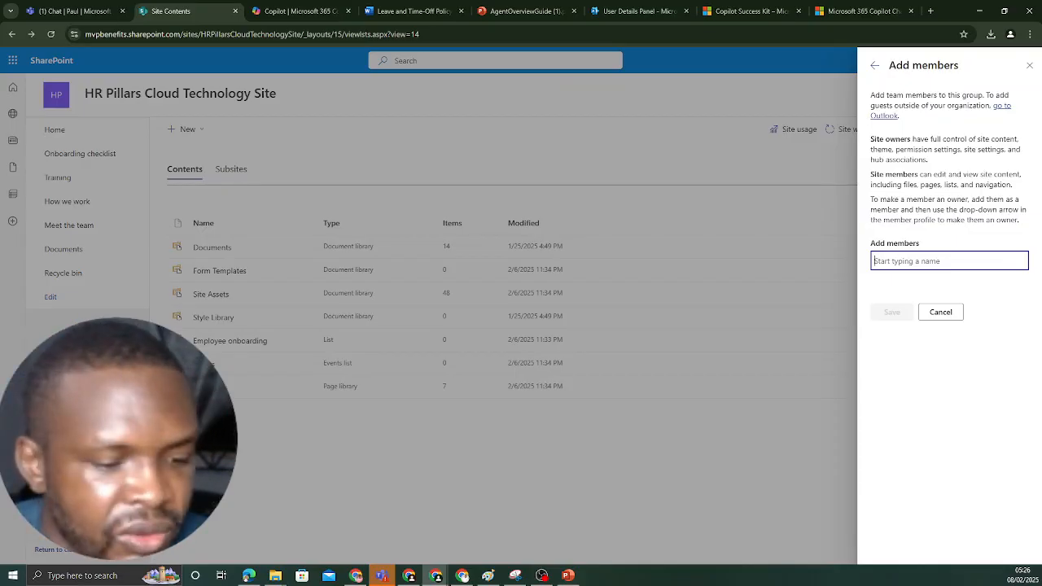
type("lab")
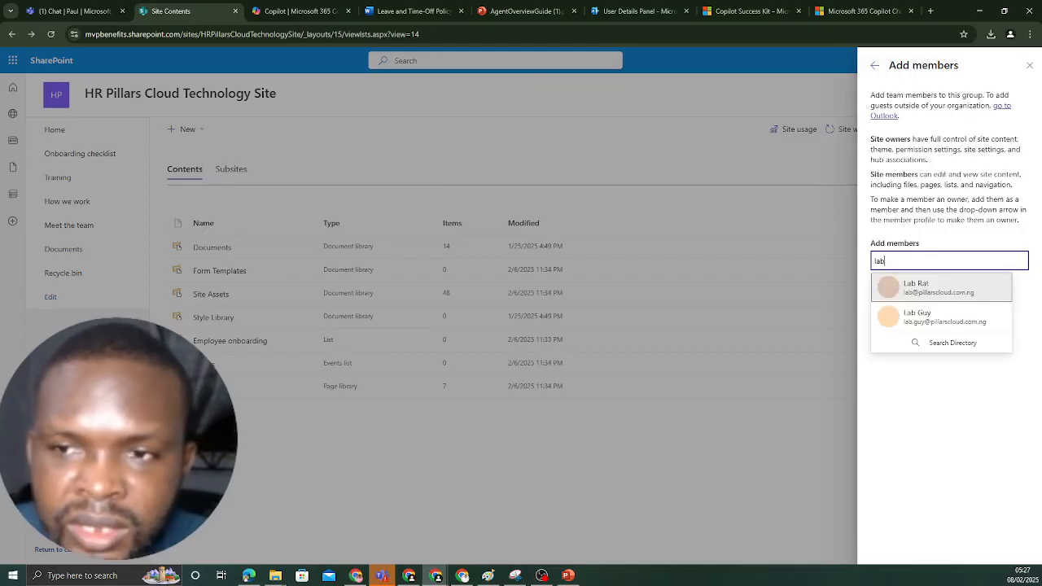
left_click(932, 303)
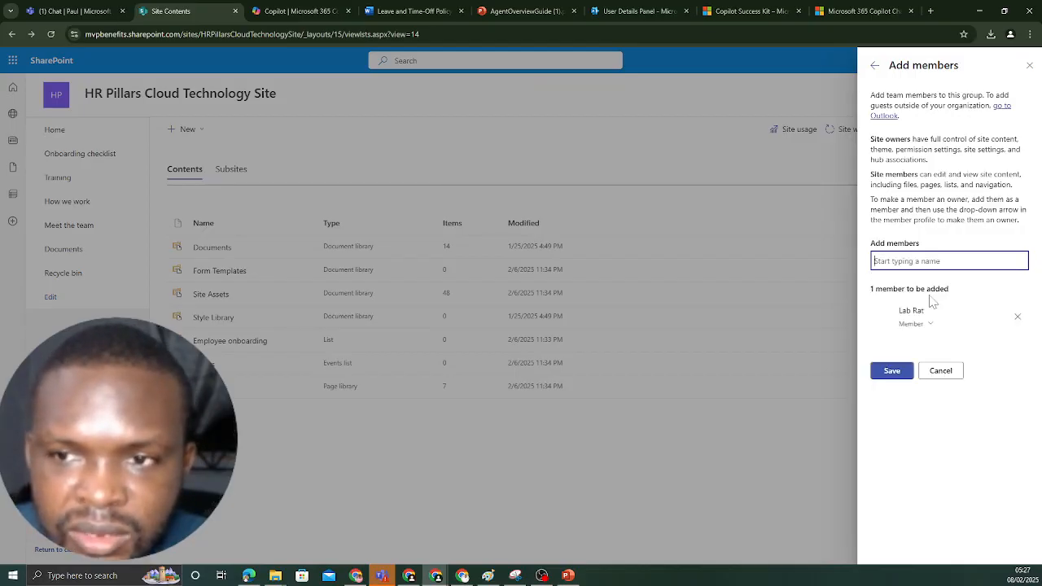
left_click(896, 372)
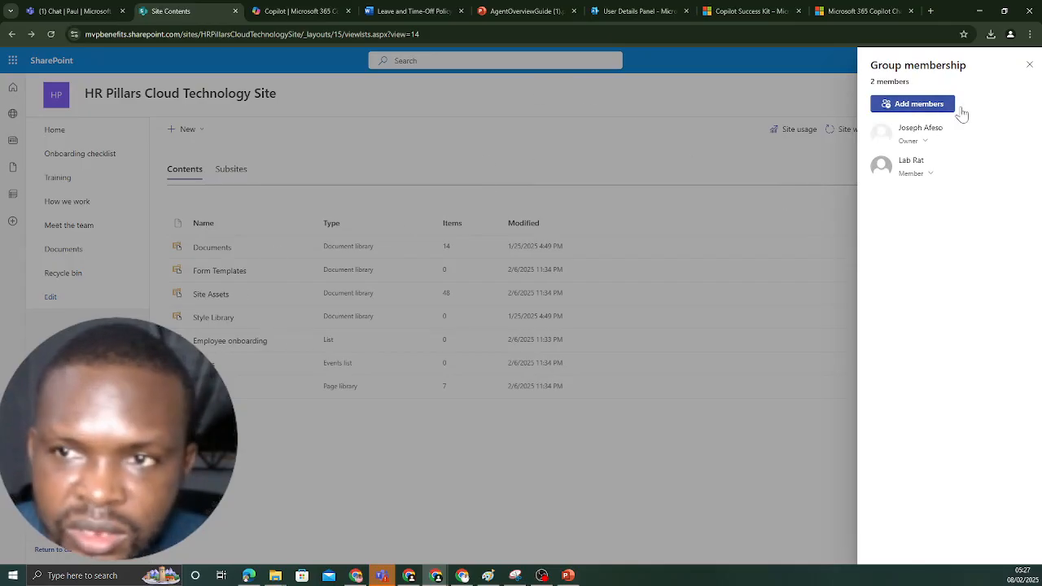
left_click(1028, 64)
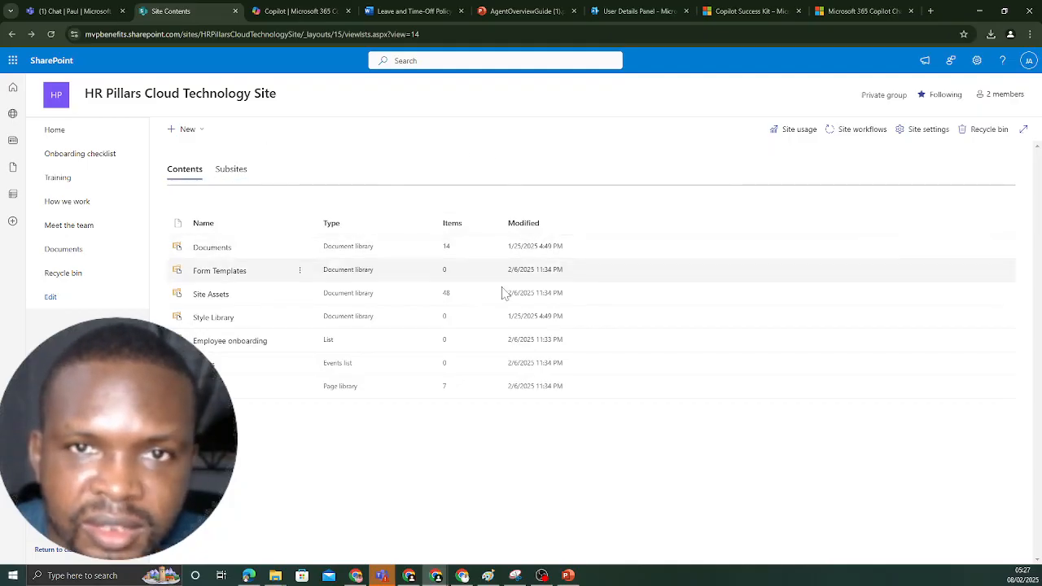
Switch back to Copilot and ask Smart Onboarding Buddy "how many policies do we have here?".
left_click(296, 15)
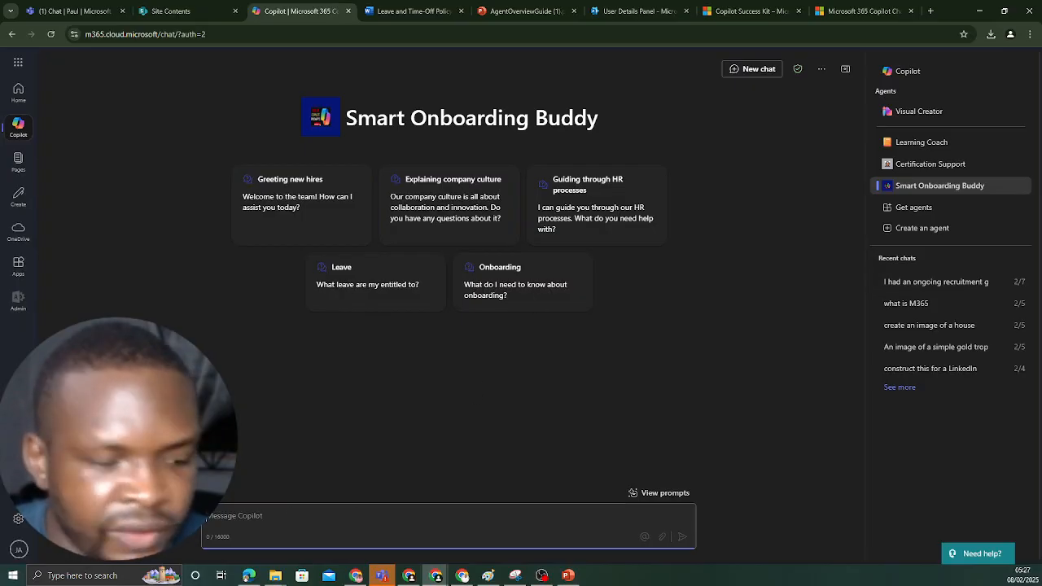
type("I")
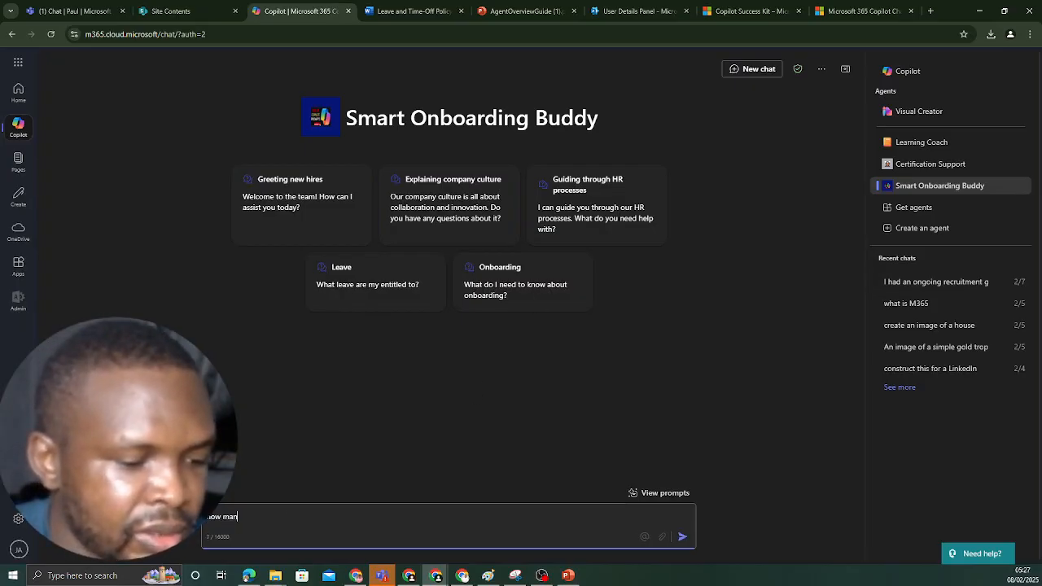
type("ow many polic")
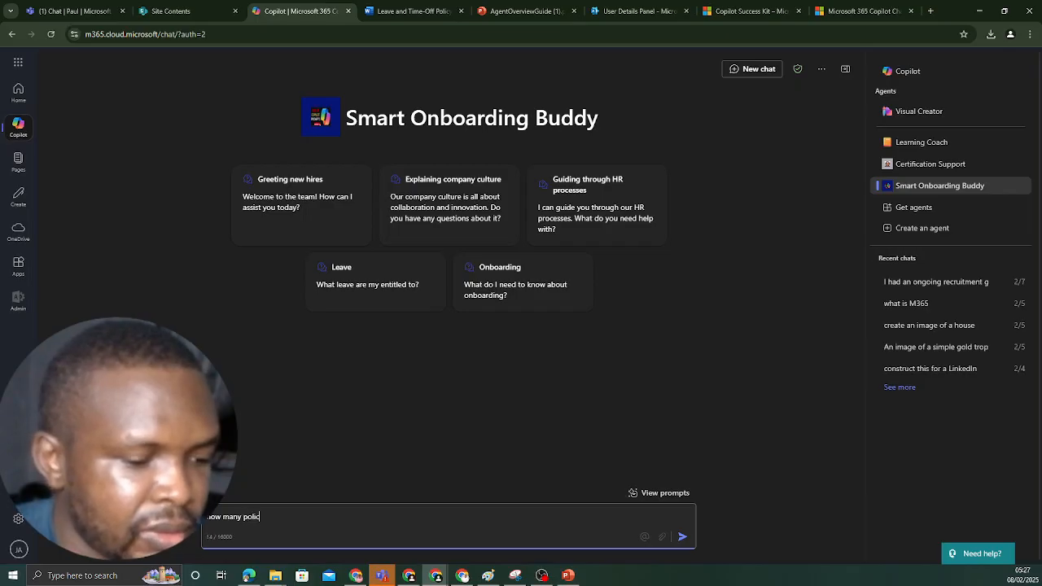
type("ies are")
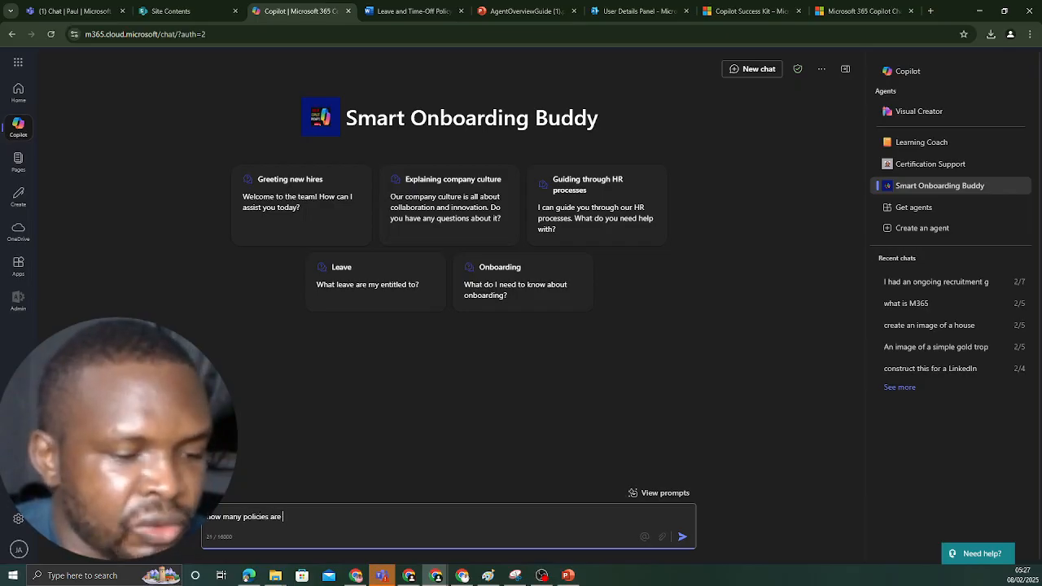
key("BackSpace")
key("BackSpace")
key("BackSpace")
type("do w")
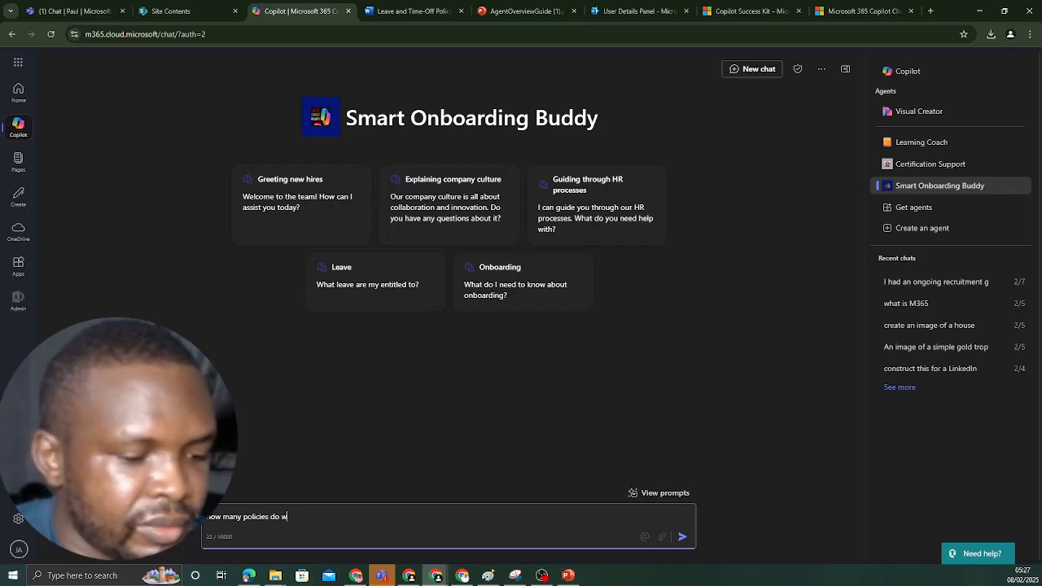
type("e have here?")
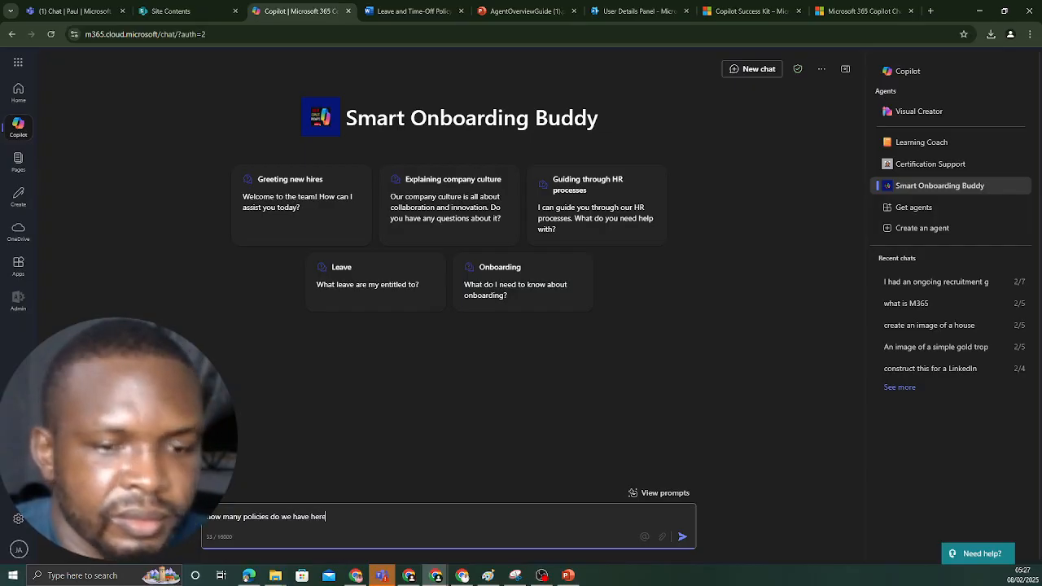
key("Return")
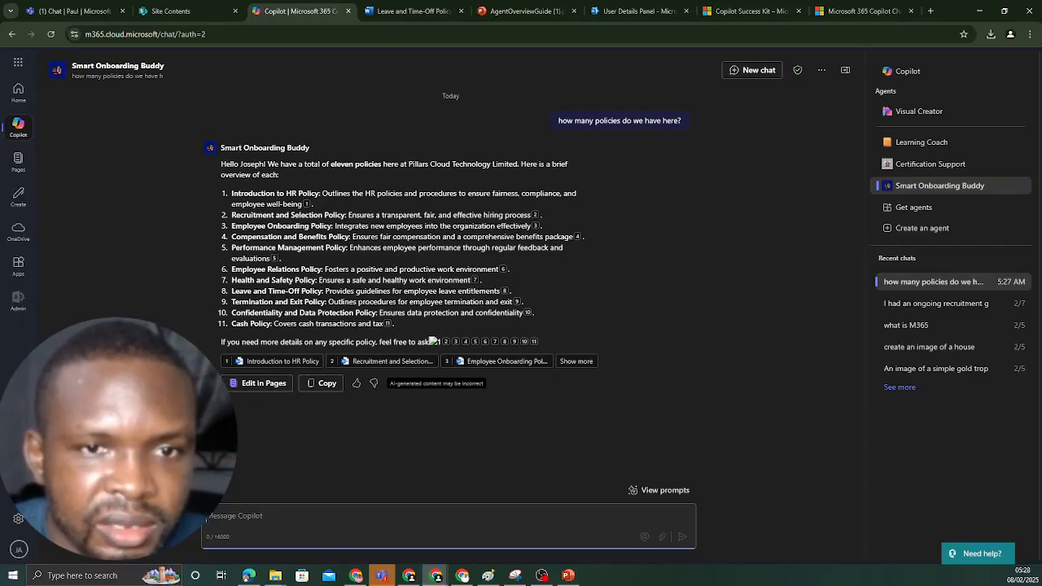
Show all sources cited in the reply, open the Confidentiality and Data Protection Policy document and return to the Copilot chat.
left_click(411, 11)
left_click(297, 11)
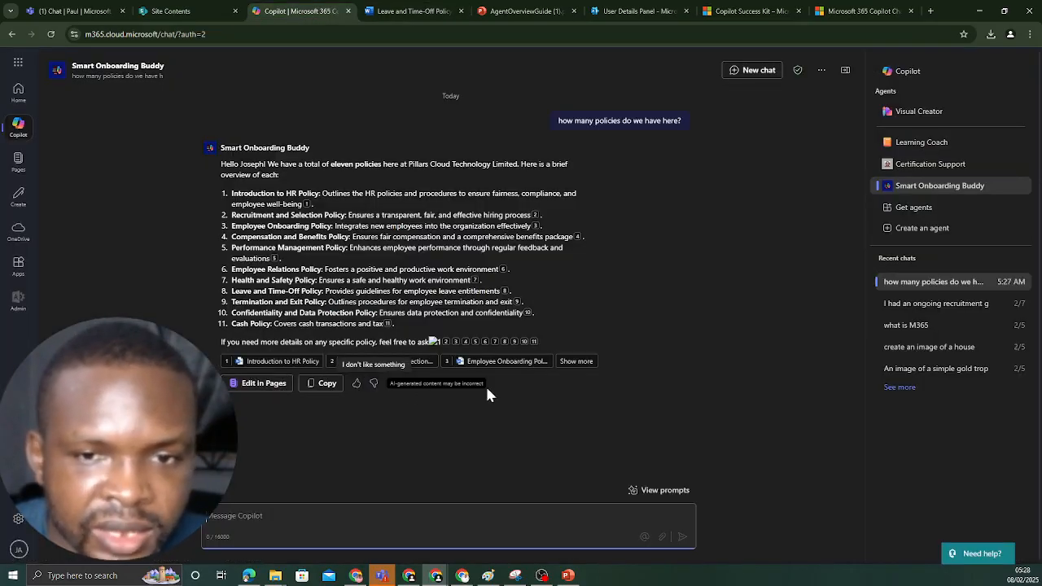
left_click(574, 361)
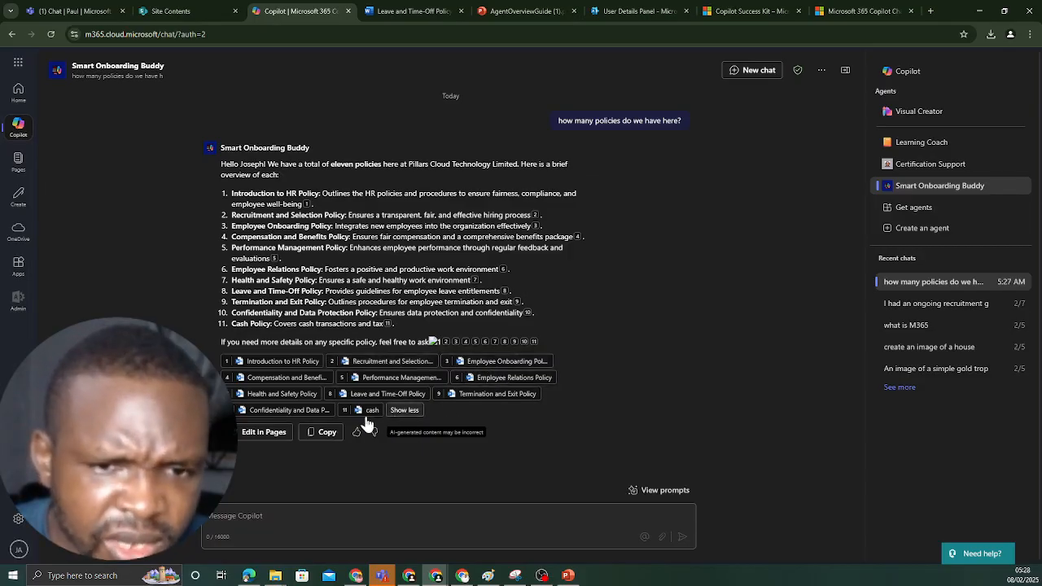
mouse_move(274, 417)
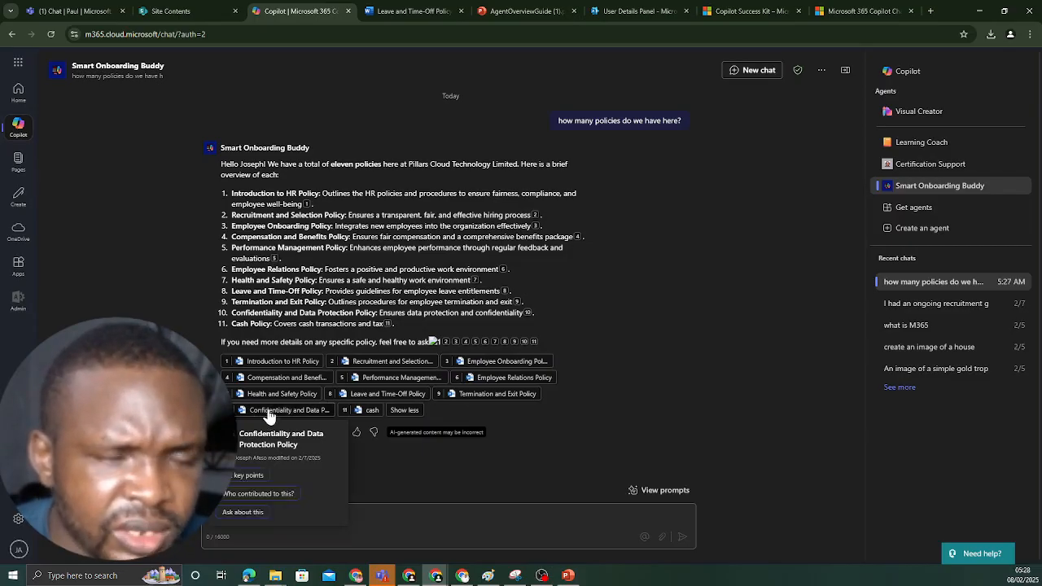
left_click(269, 414)
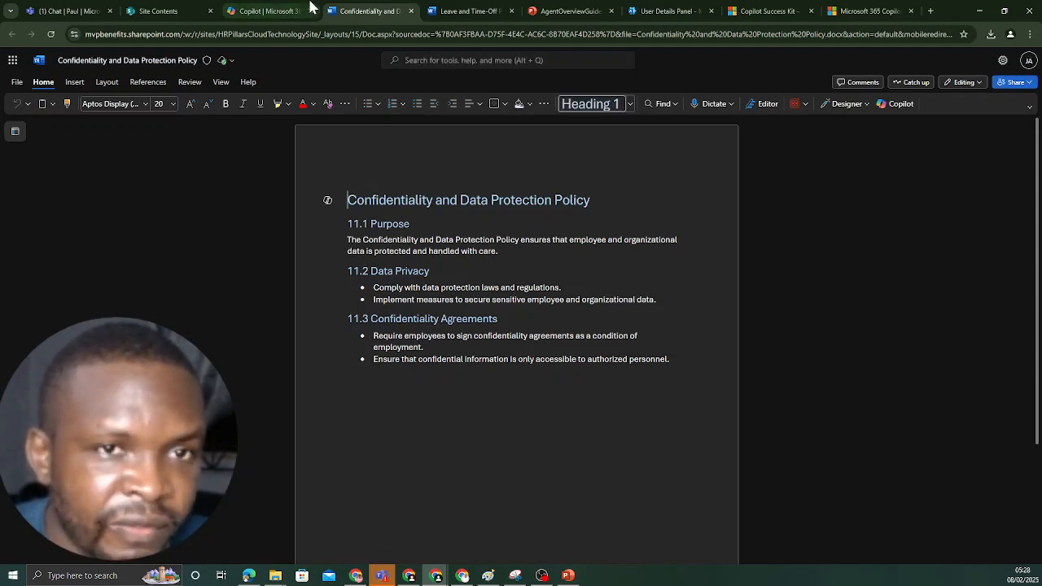
left_click(270, 12)
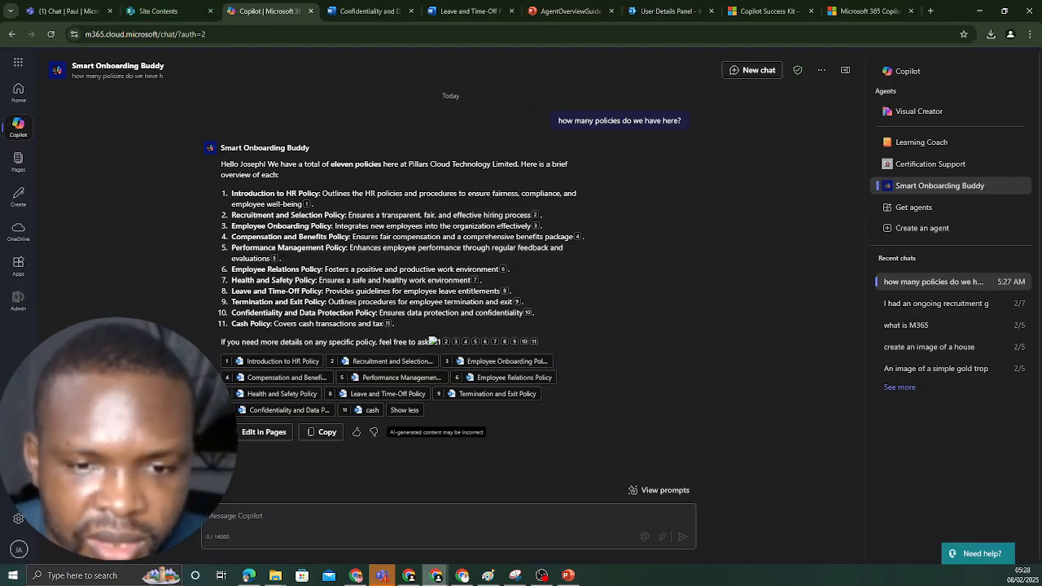
Switch to the incognito browser window with Microsoft Teams, maximize it and show its Microsoft 365 Copilot home page.
mouse_move(435, 576)
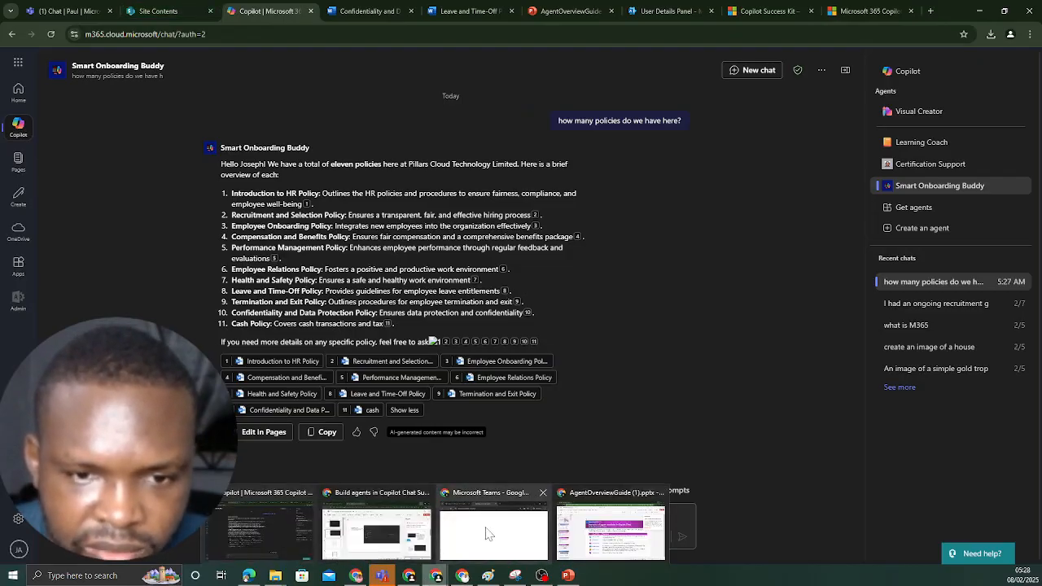
mouse_move(392, 530)
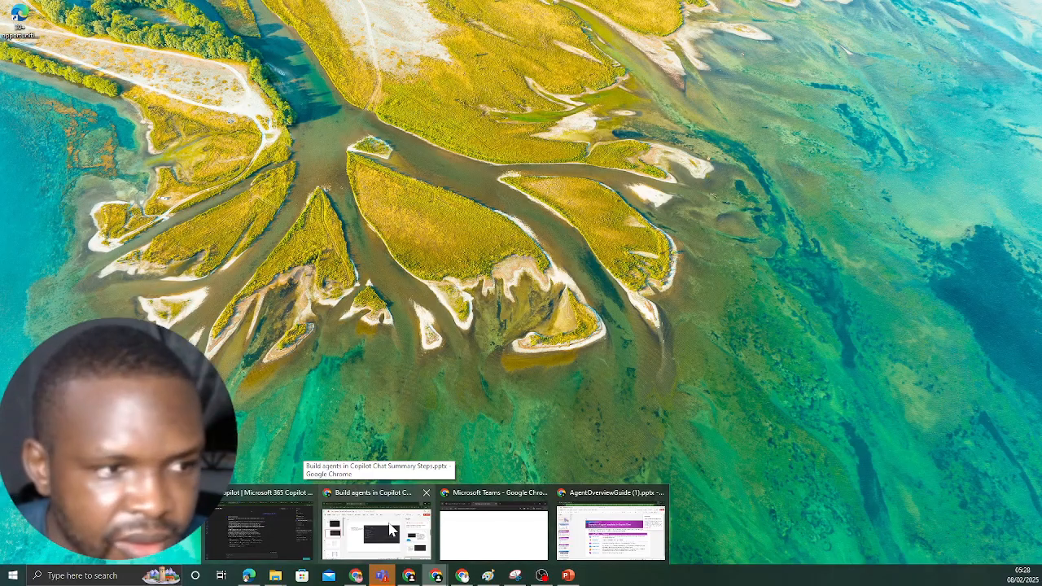
left_click(509, 525)
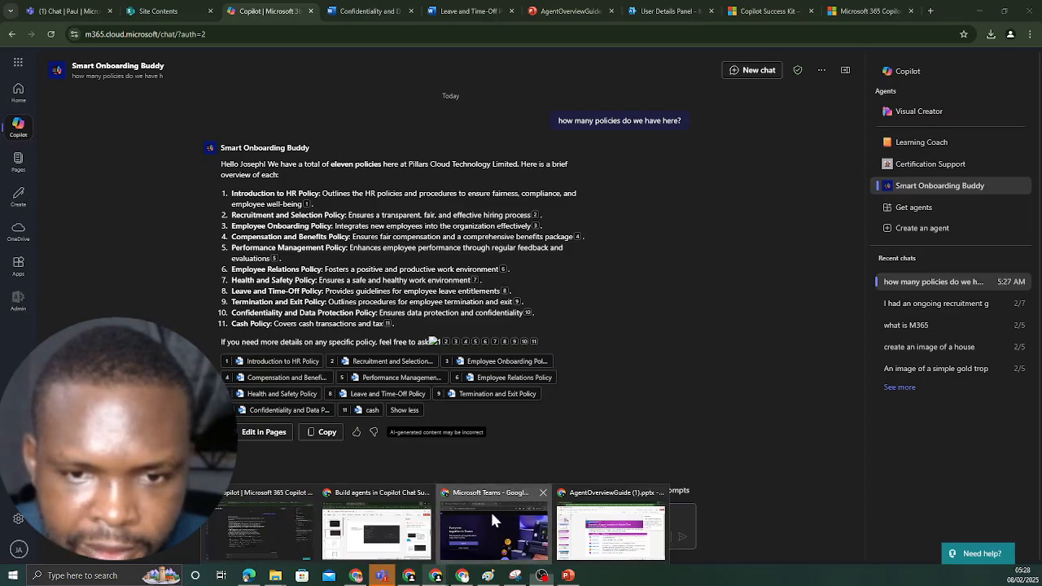
left_click_drag(2, 440, 621, 121)
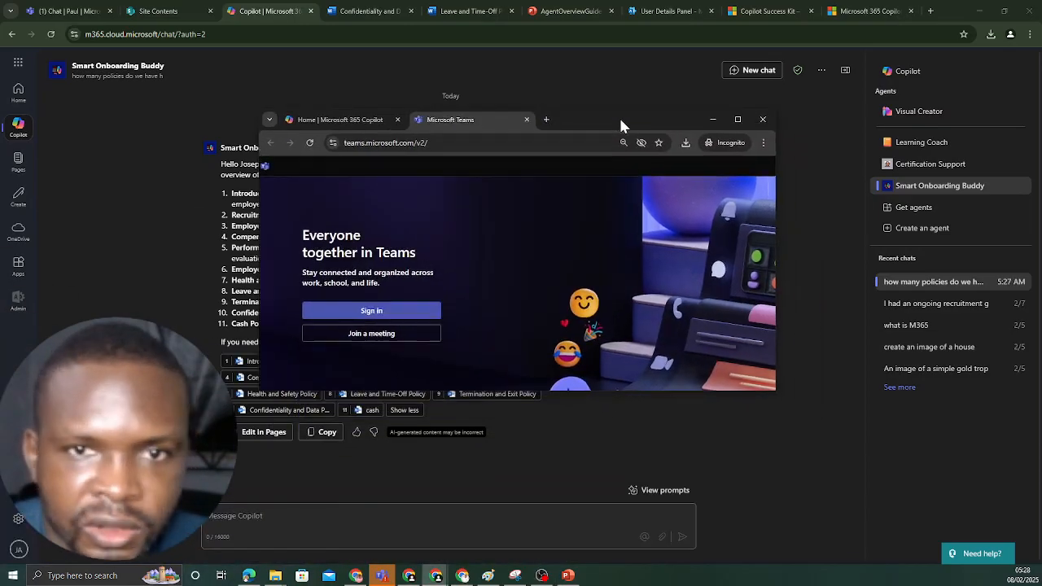
left_click(734, 121)
left_click(92, 12)
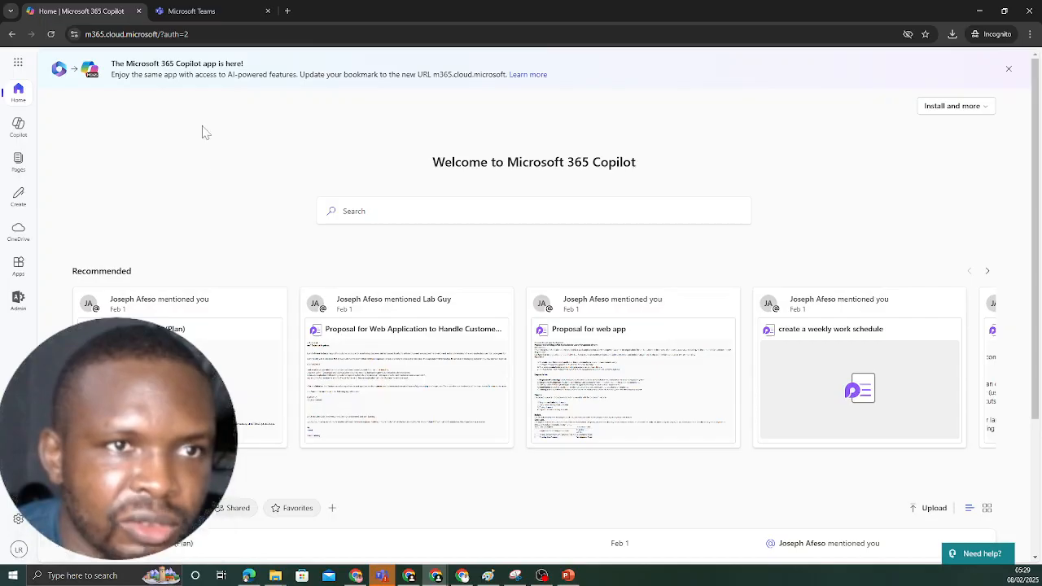
Open the copied agent link in a new incognito tab and add Smart Onboarding Buddy for this account.
left_click(287, 12)
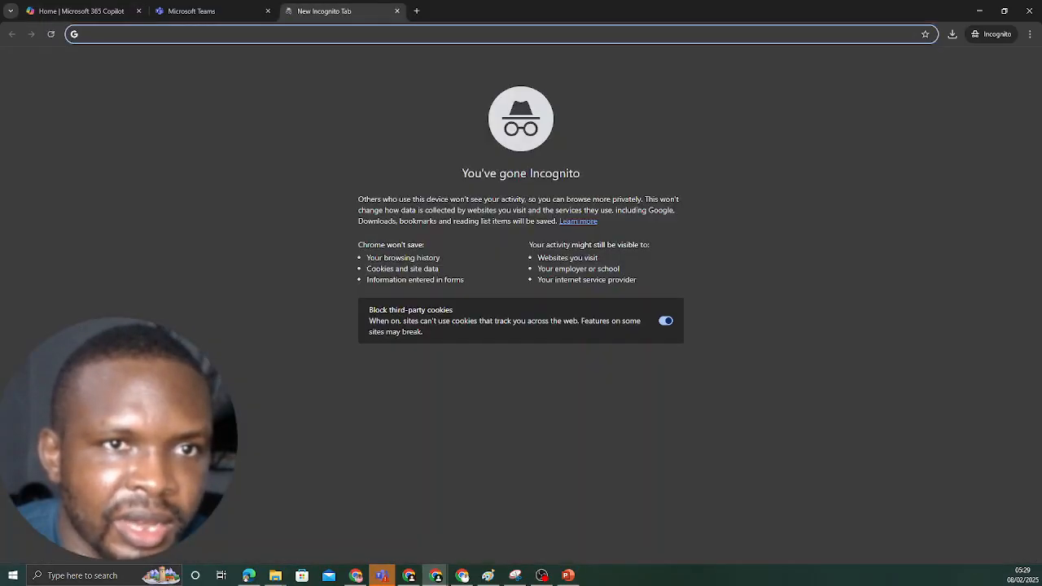
key("ctrl+v")
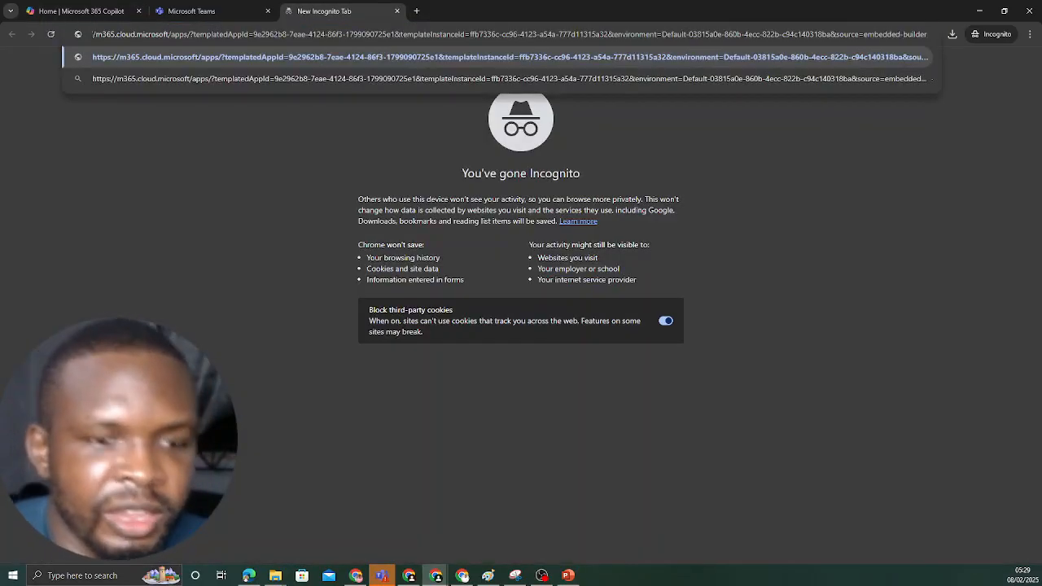
key("Return")
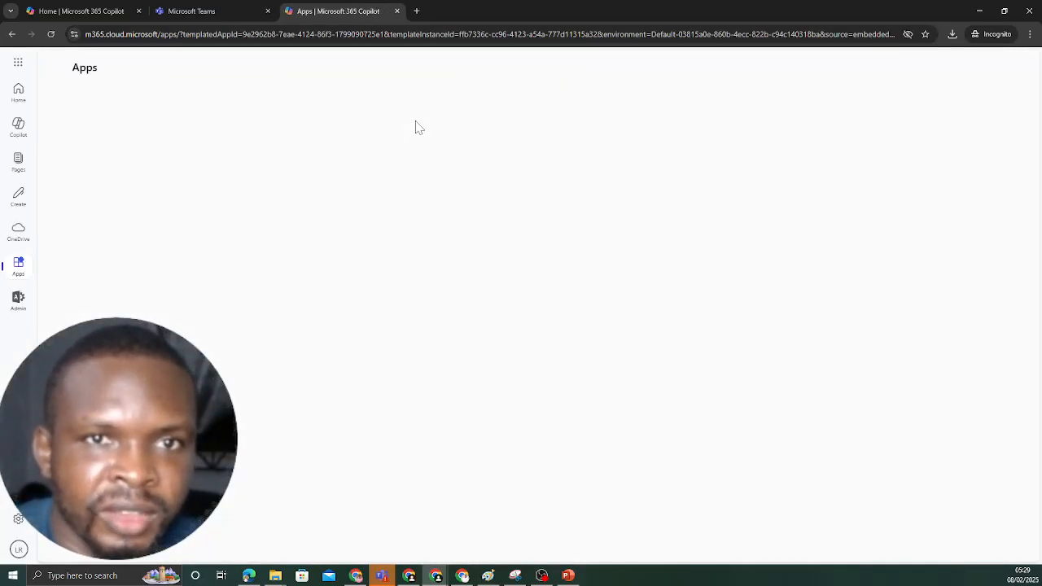
left_click(413, 114)
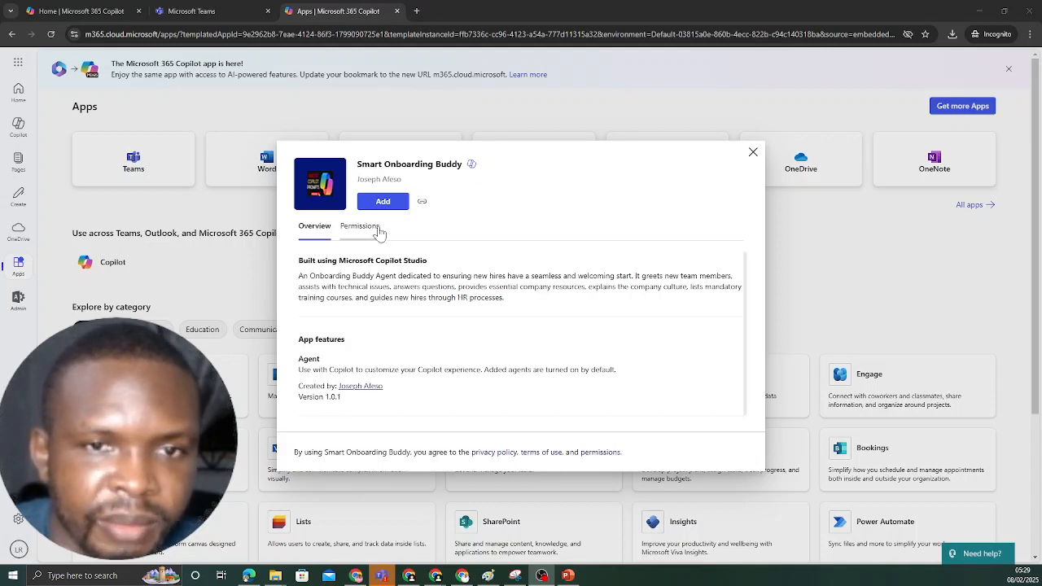
left_click(383, 202)
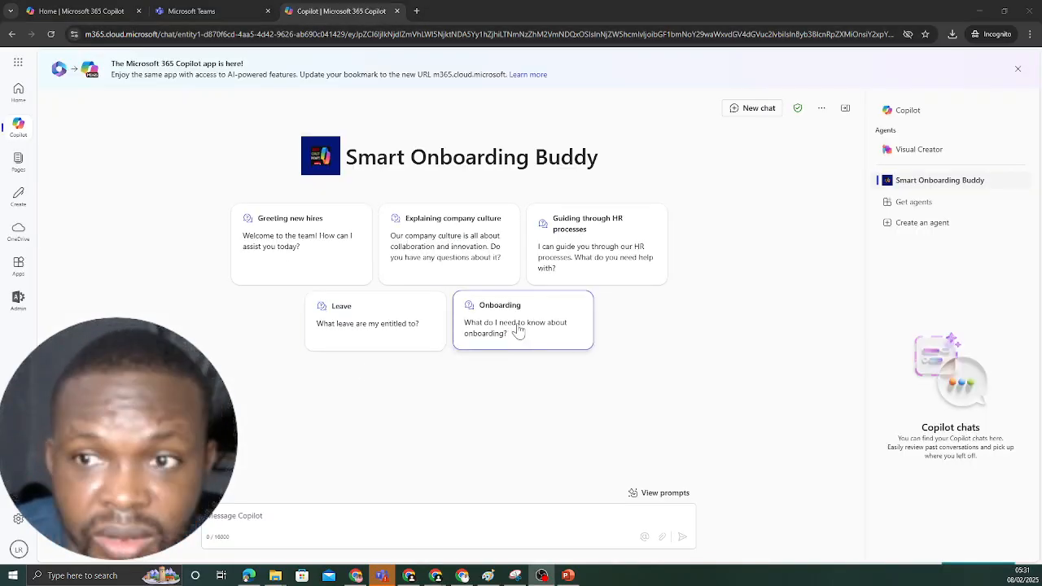
Open the account details to check which user is signed in, and close them again.
left_click(18, 550)
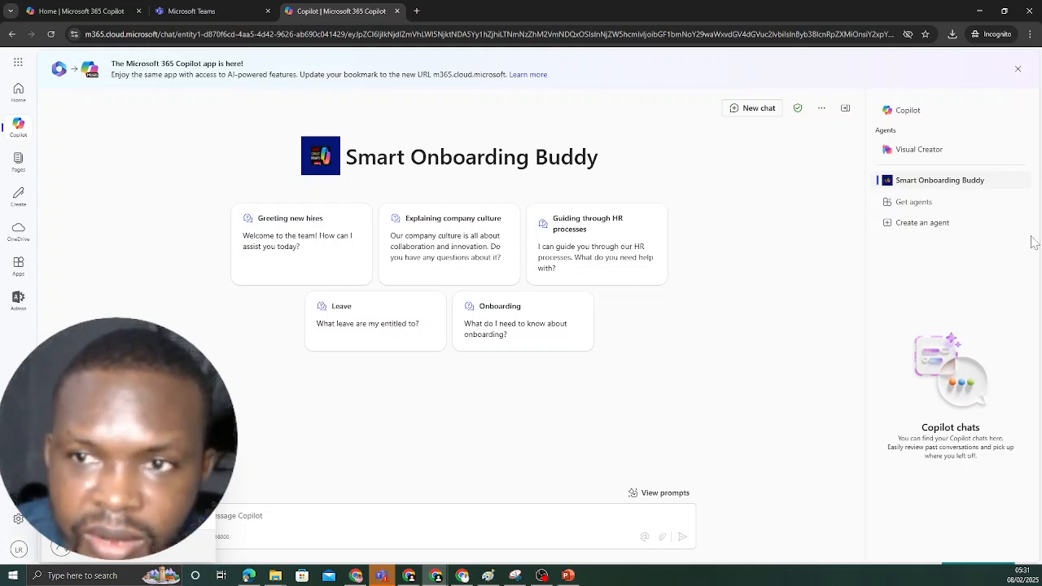
left_click(349, 530)
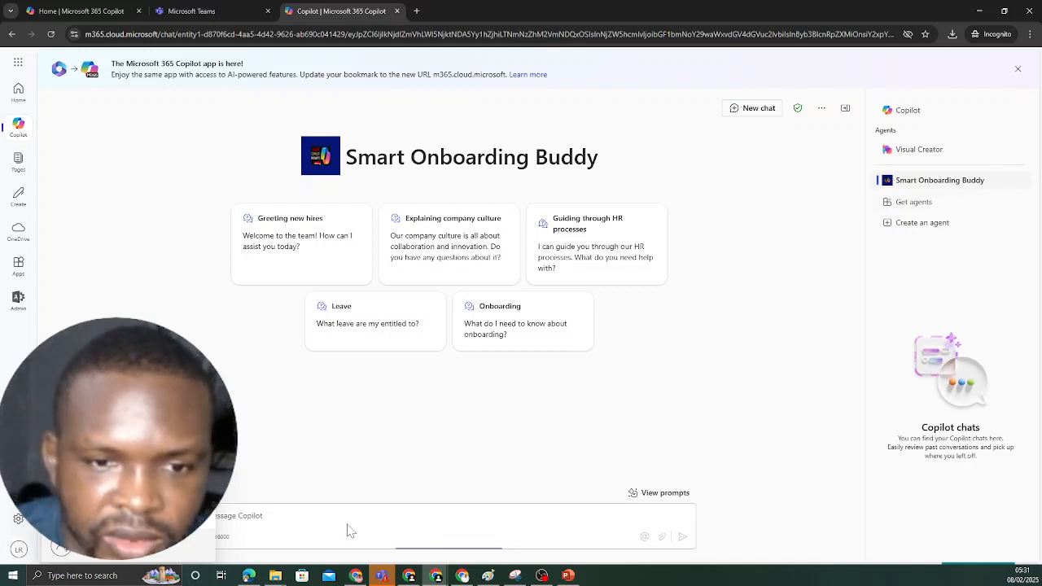
double_click(263, 419)
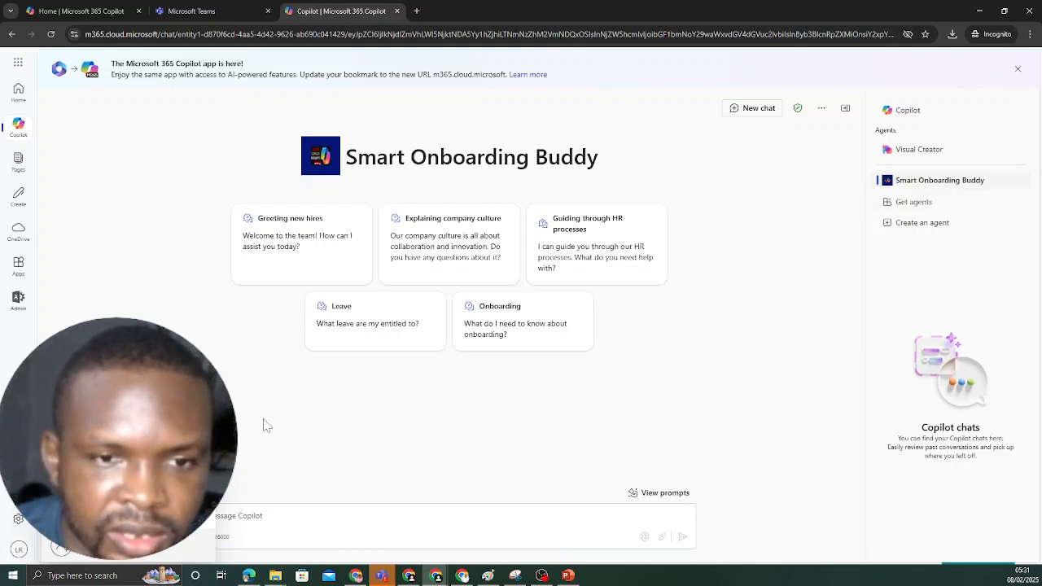
left_click(425, 392)
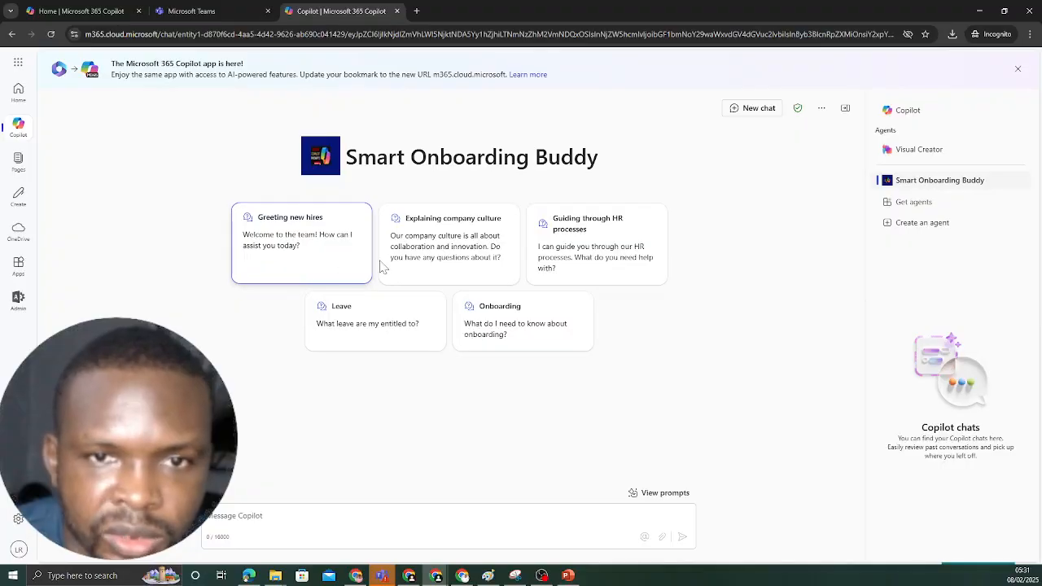
Send the Greeting new hires starter prompt "Welcome to the team! How can I assist you today?" to the agent.
left_click(309, 246)
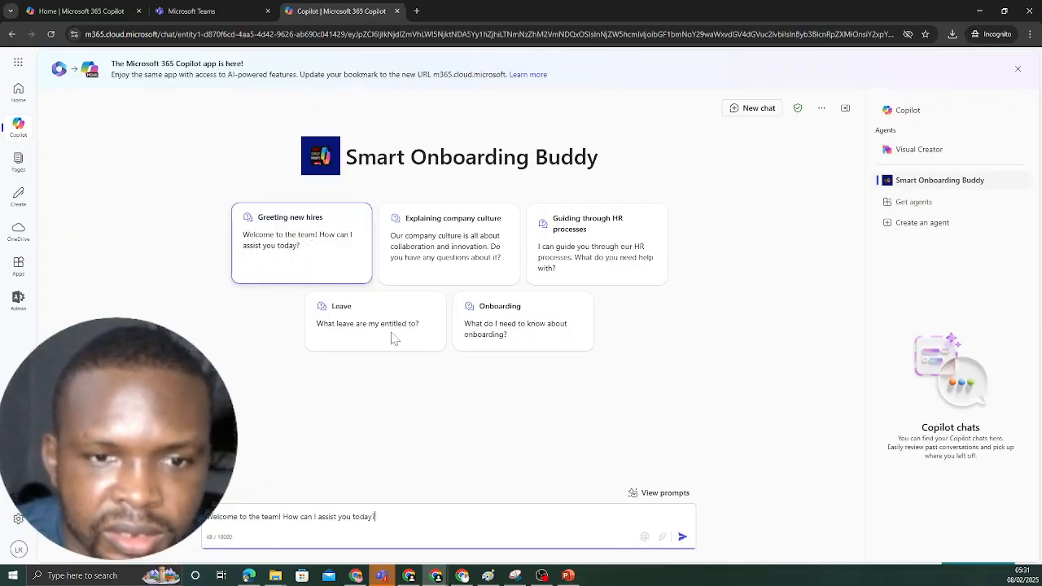
left_click(682, 537)
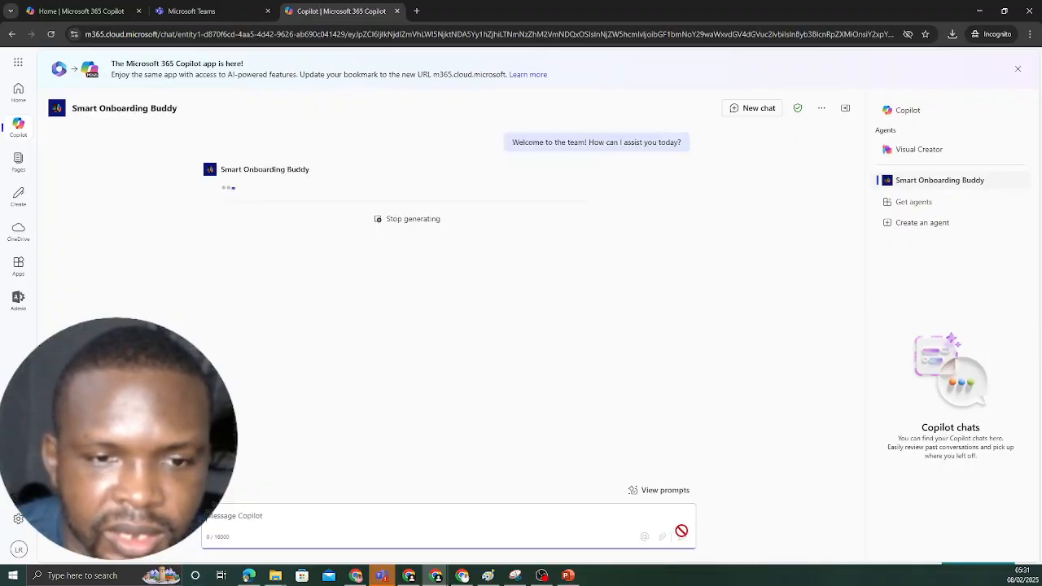
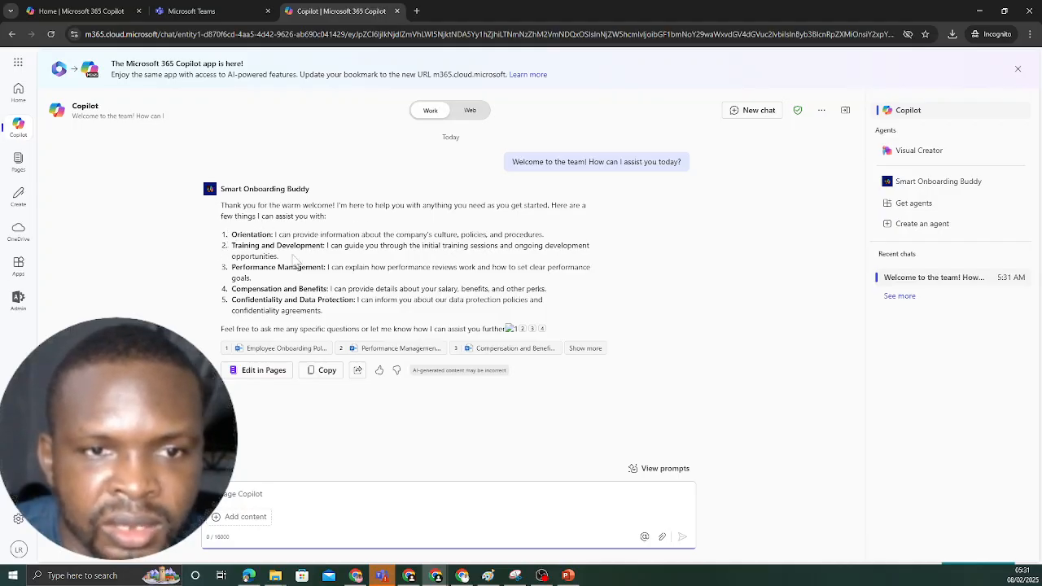
Ask in the same chat "what are the policies we have here?".
left_click(263, 492)
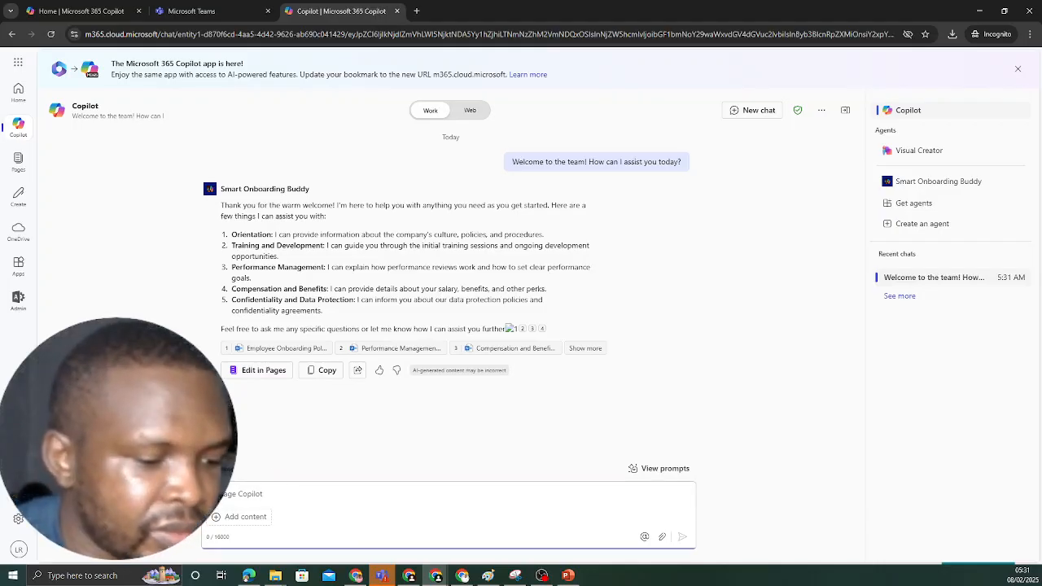
type("W")
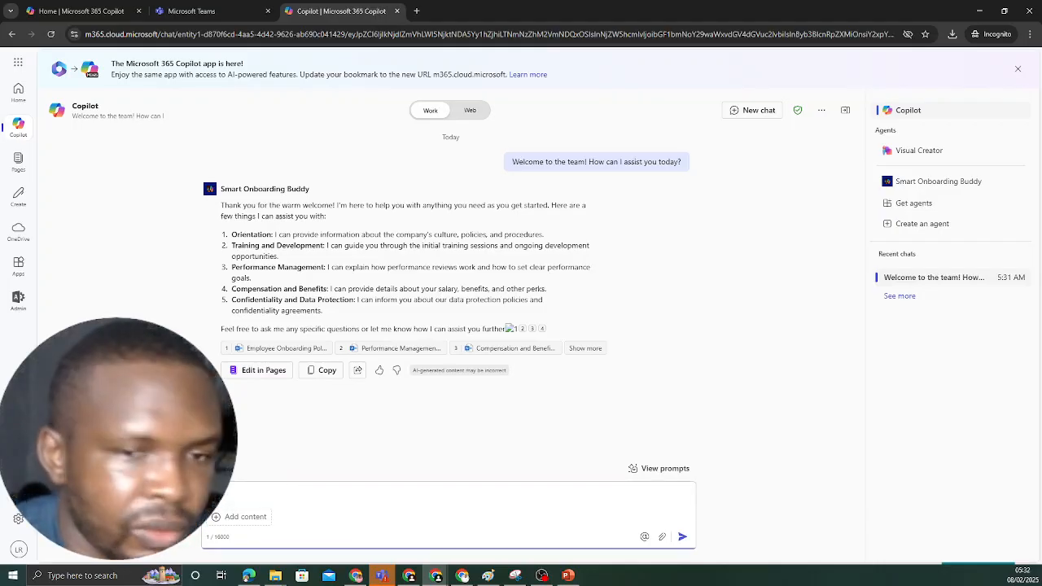
type("hat i")
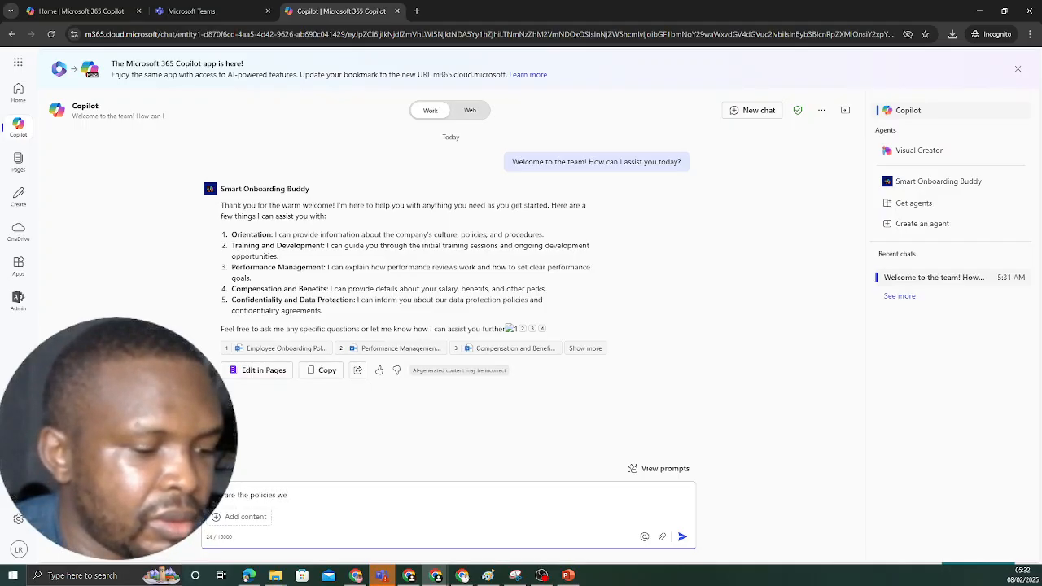
type("re the policies we have here?")
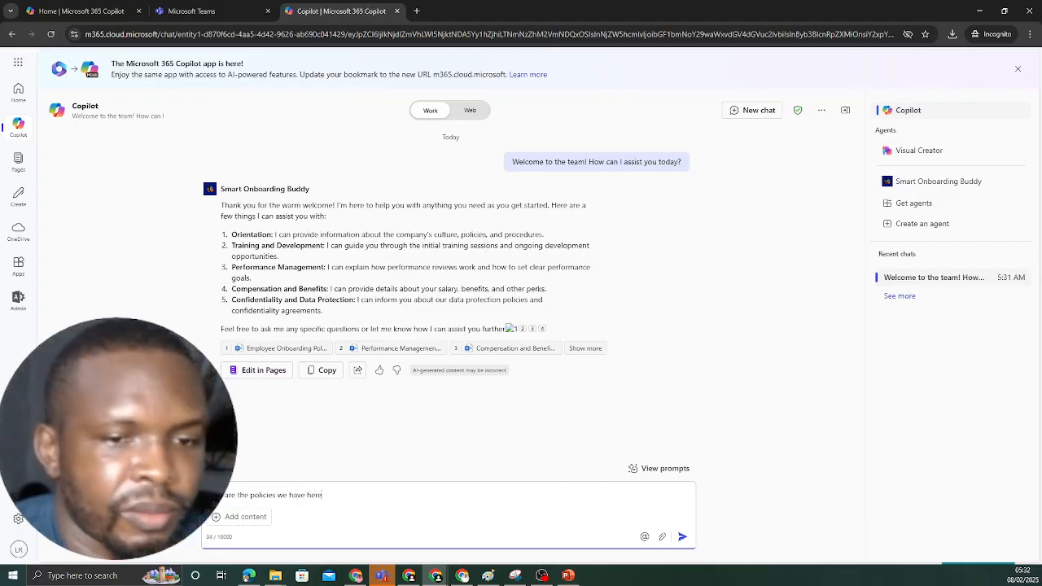
key("Return")
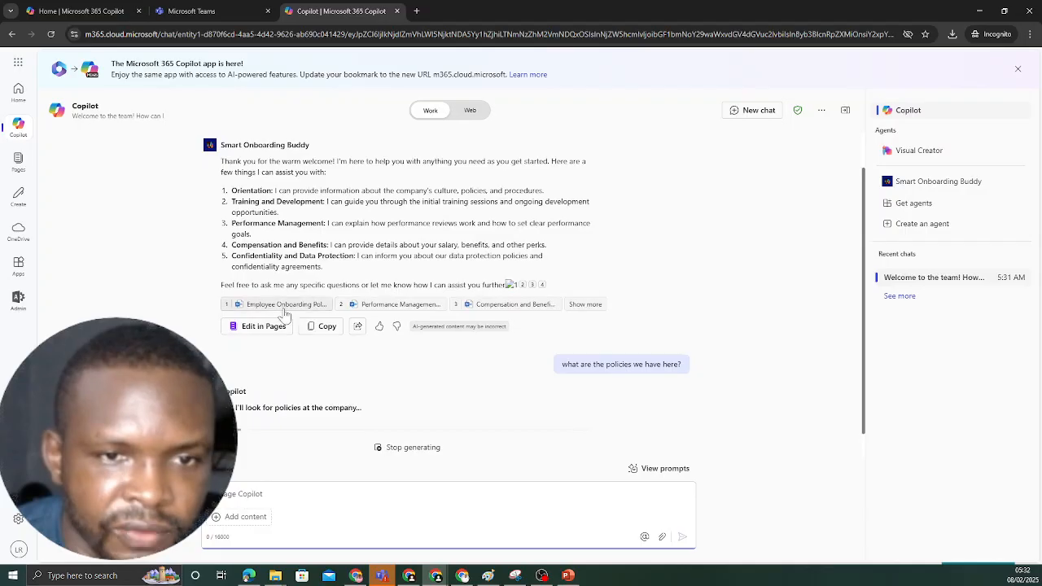
Review the policy answer, preview the Compensation and Benefits Policy reference and expand the full list of cited sources.
mouse_move(306, 311)
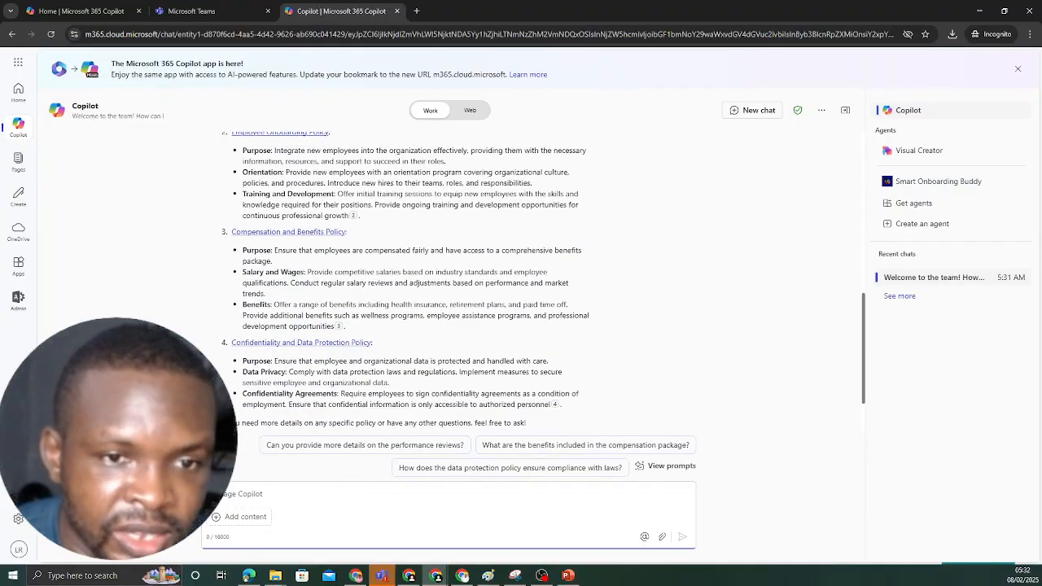
scroll(301, 361, "up", 6)
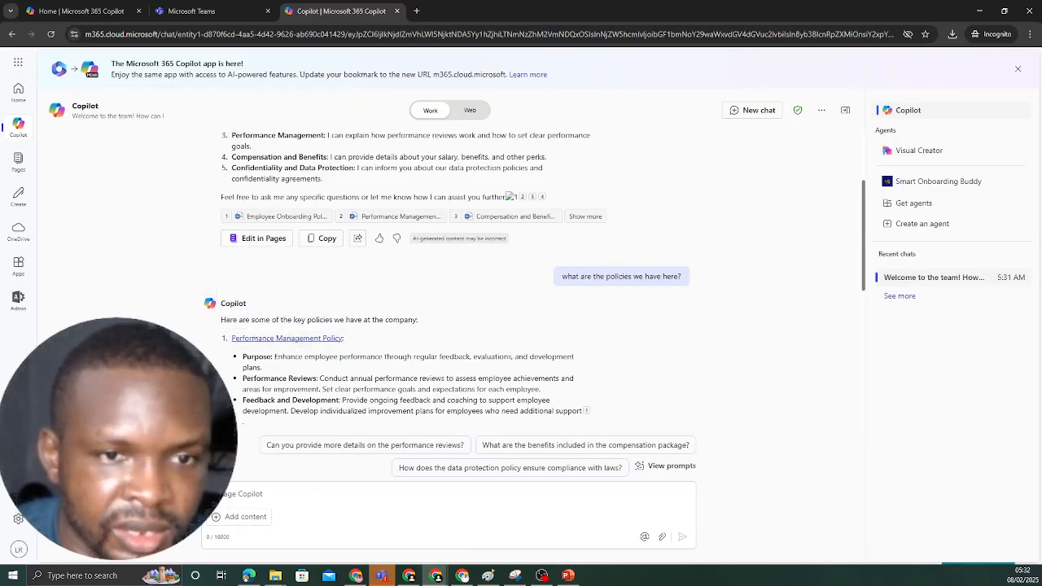
scroll(443, 309, "down", 1)
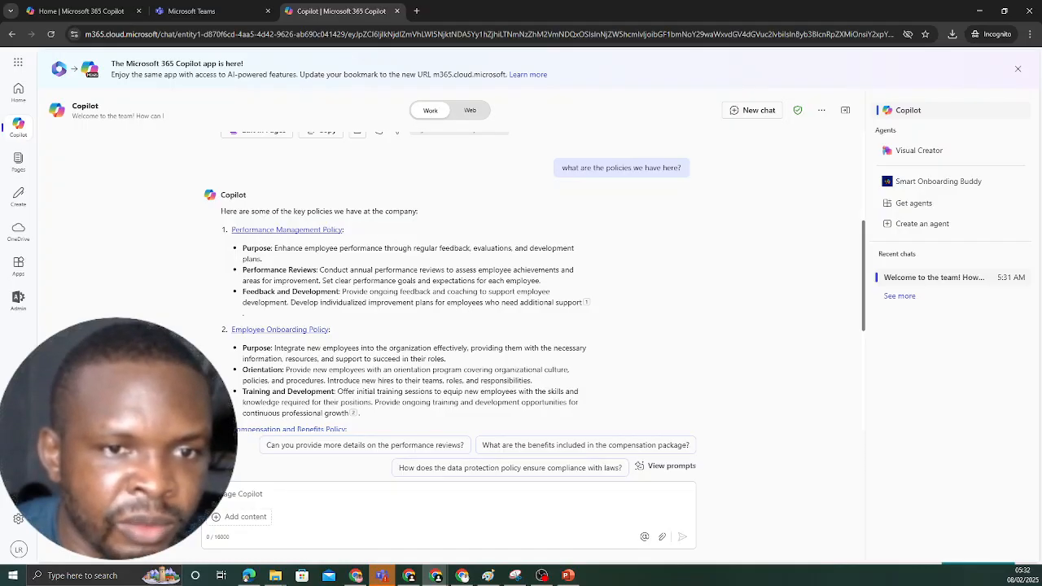
scroll(535, 282, "down", 1)
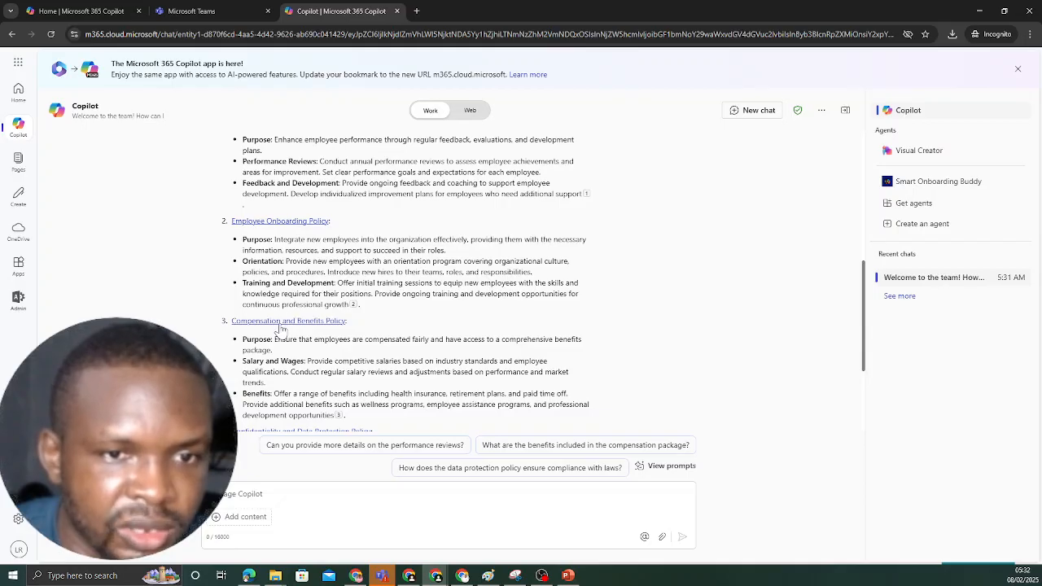
mouse_move(281, 326)
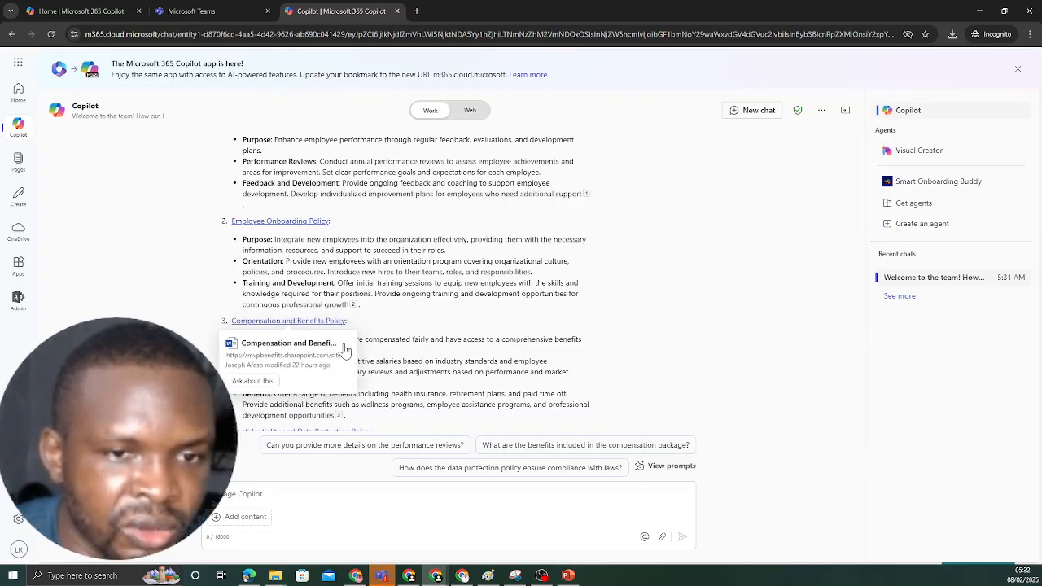
left_click_drag(347, 346, 464, 337)
scroll(465, 335, "down", 2)
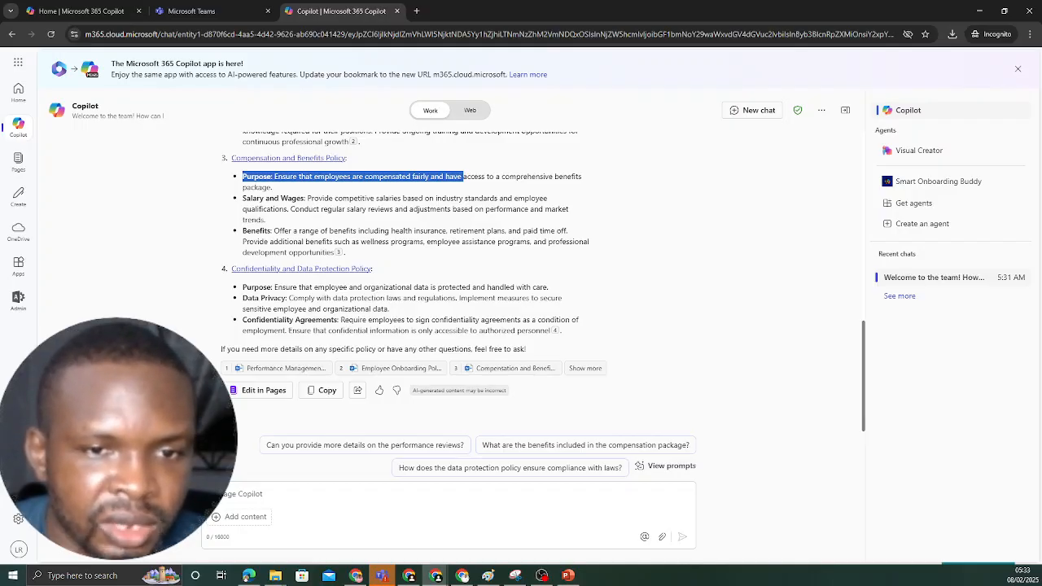
left_click(583, 370)
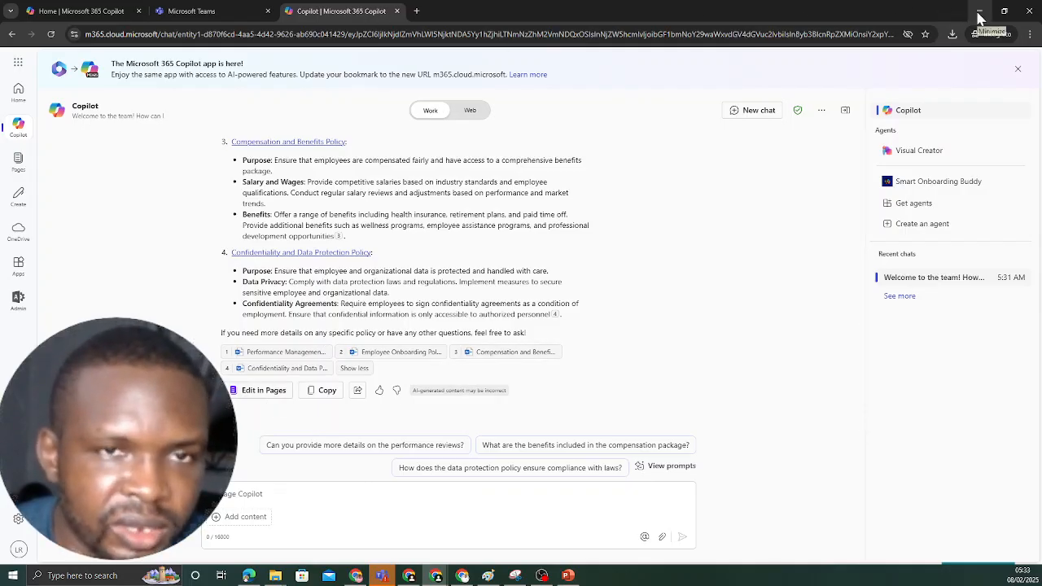
Sign in to Microsoft Teams in the incognito window and open the General channel of the ABCOFCLOUD team.
left_click(228, 12)
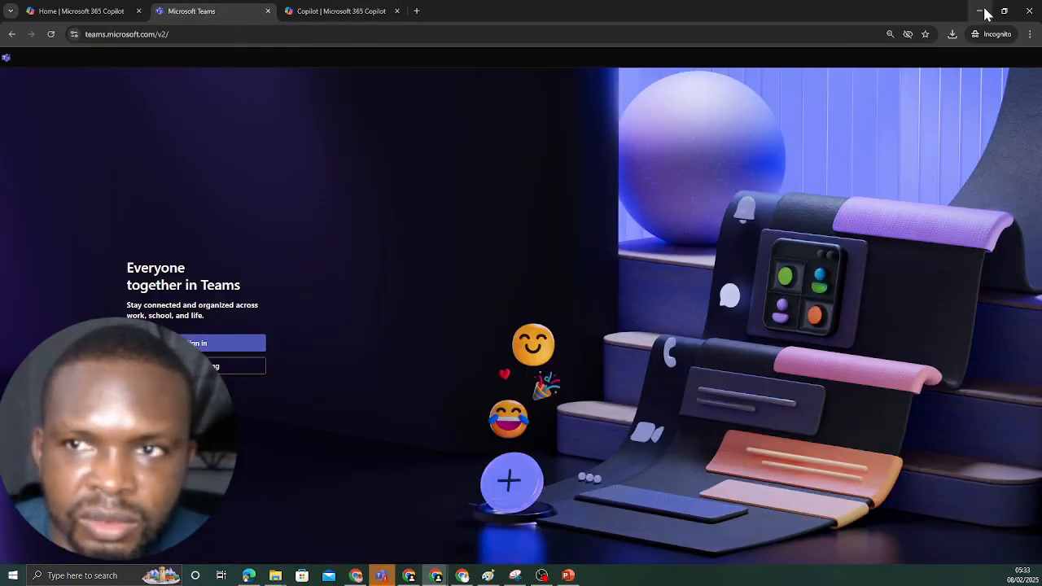
left_click(196, 343)
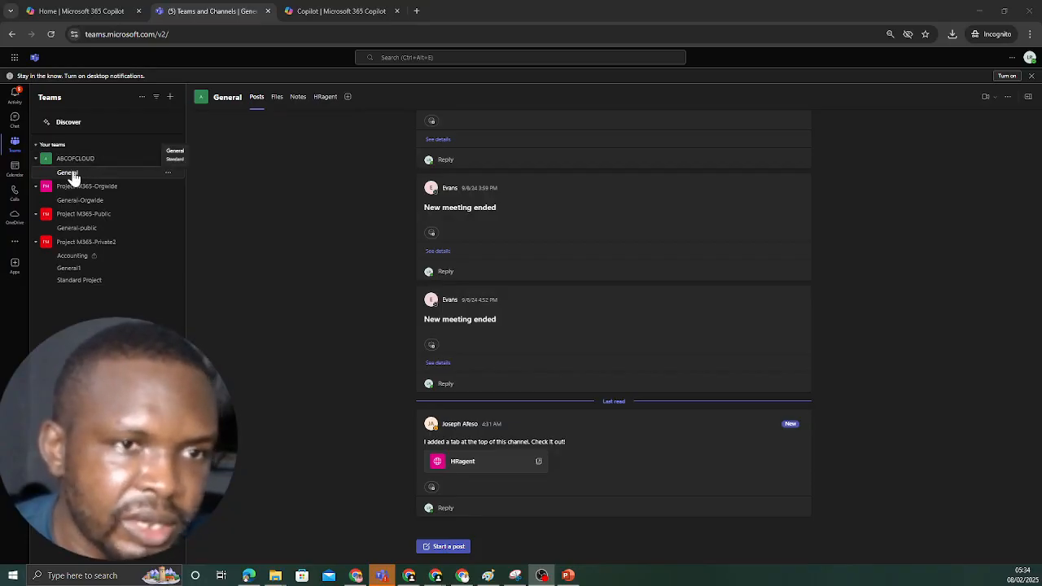
left_click(71, 175)
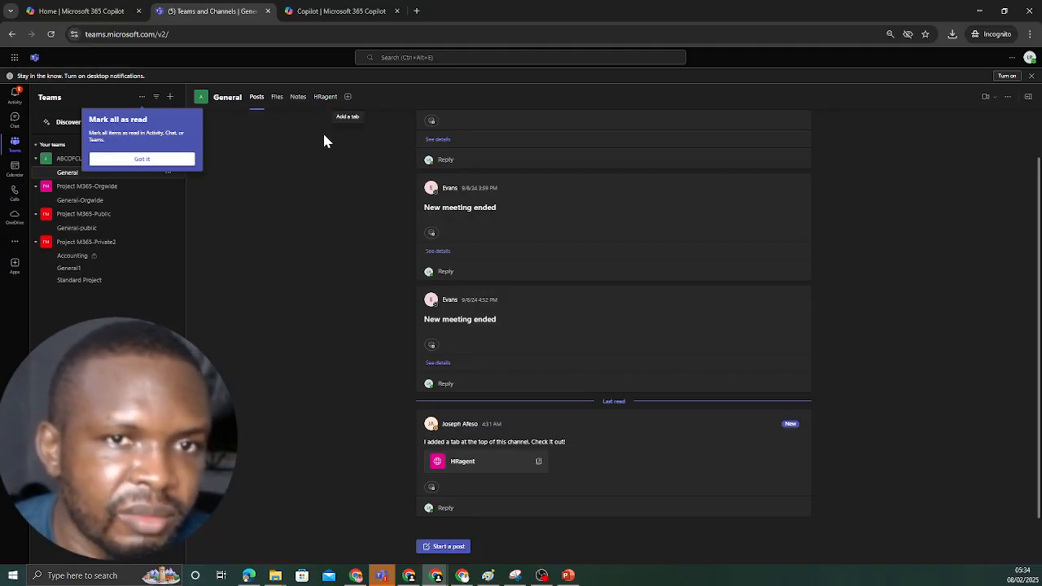
Switch to the agent owner's browser window, show the ABCOFCLOUD General channel in Teams, and open and discard a blank post.
left_click(980, 14)
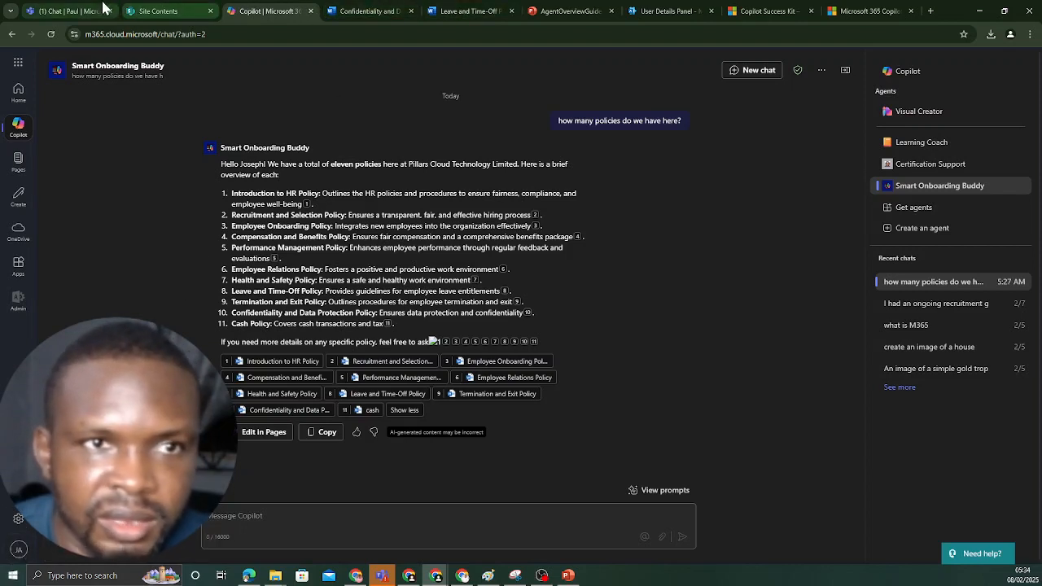
left_click(69, 13)
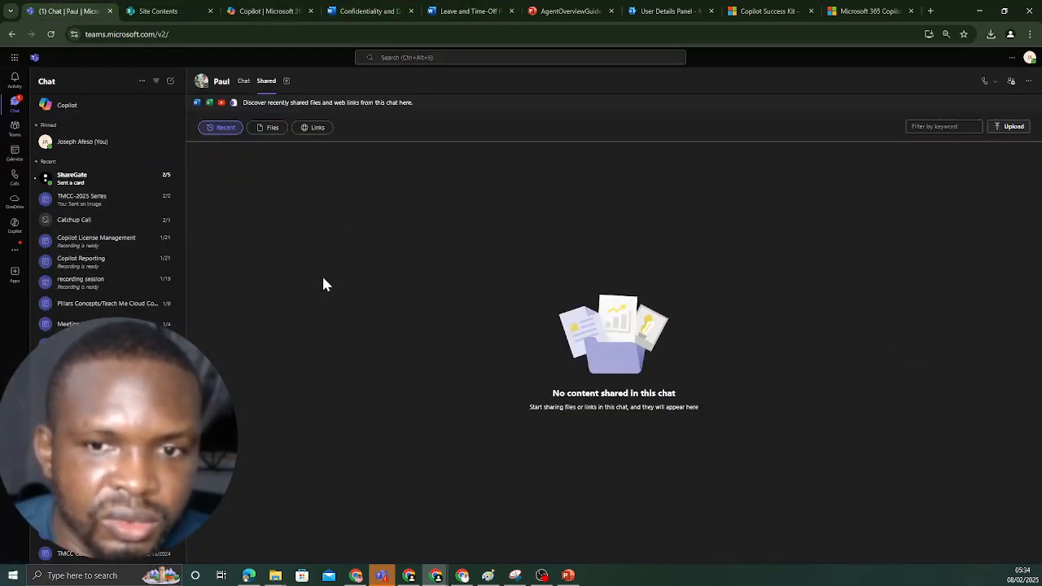
left_click(15, 128)
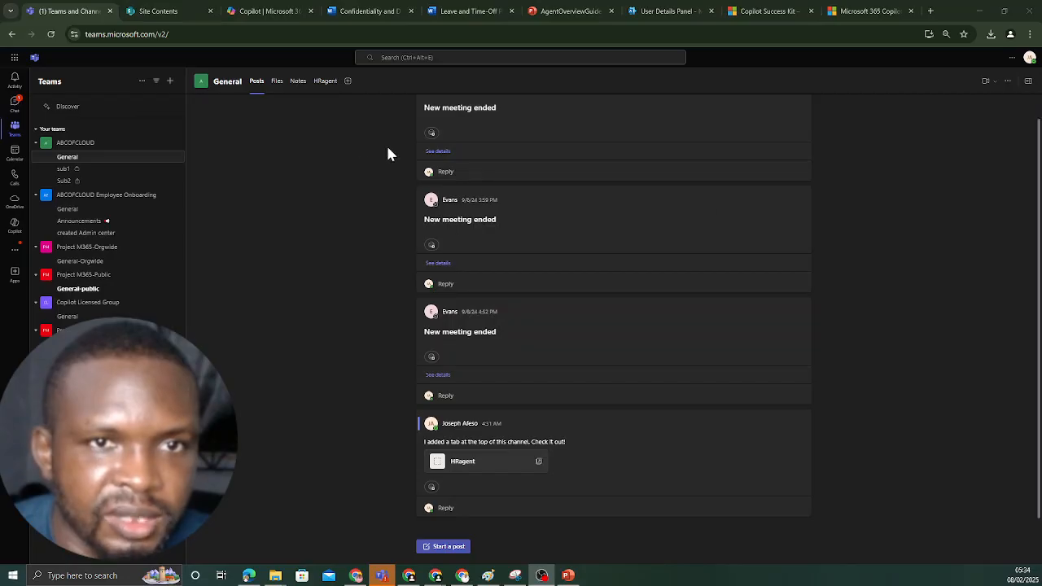
left_click(444, 545)
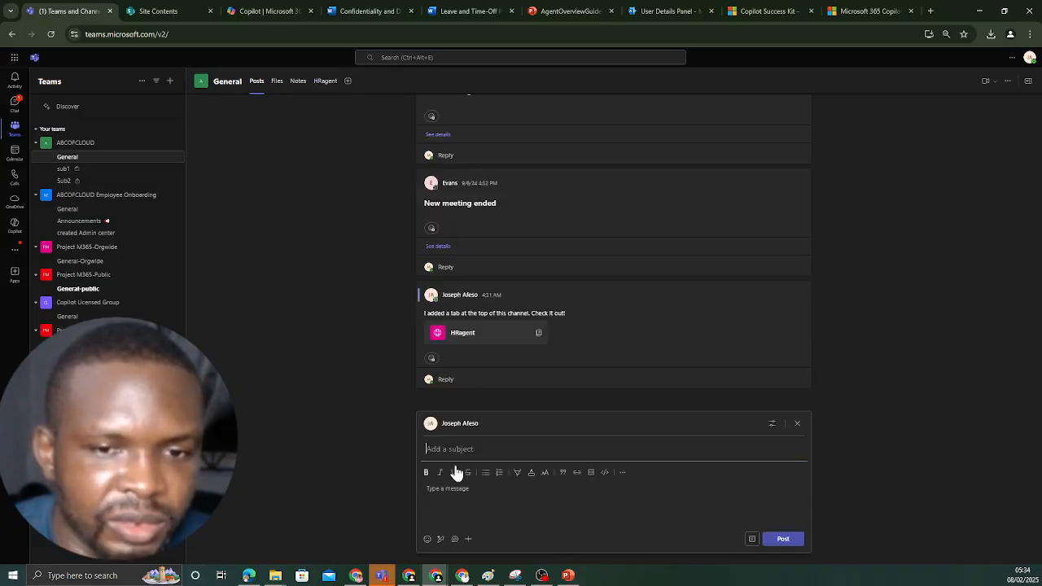
left_click(798, 425)
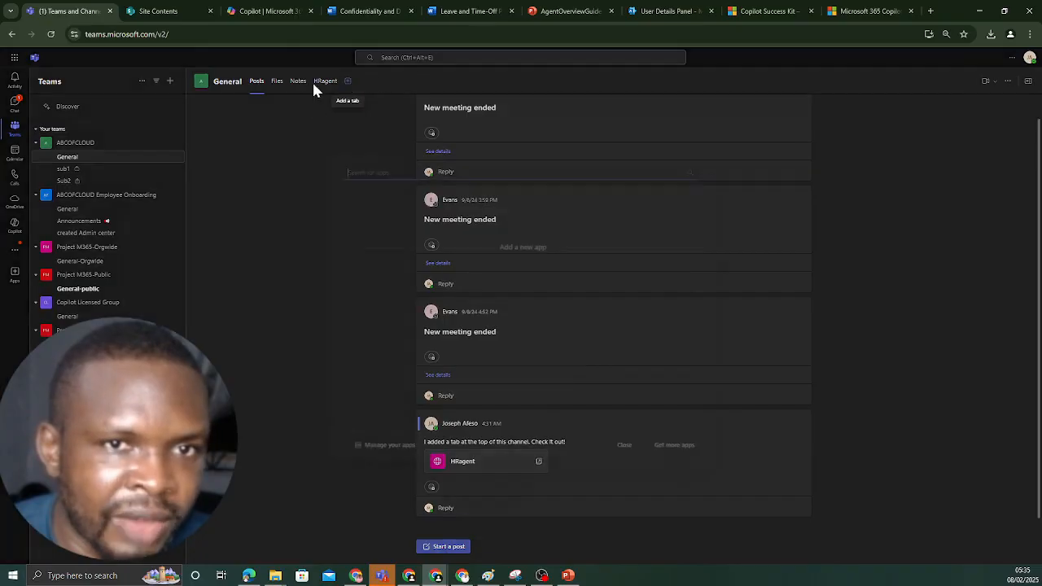
Add a Website tab named "Smart HR Agent" to the General channel with the copied agent link, keeping the channel post about it enabled.
left_click(347, 82)
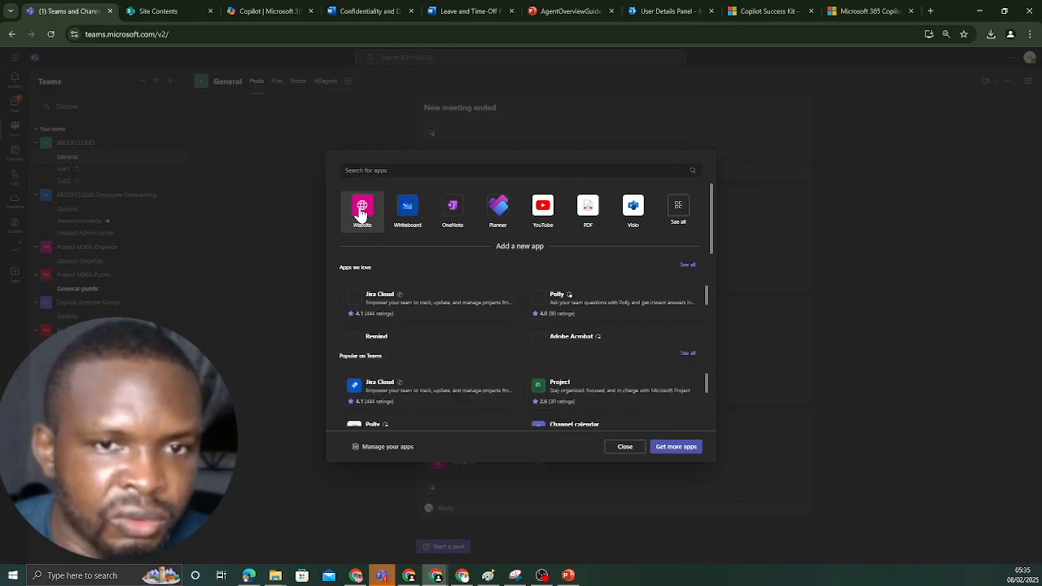
key("Escape")
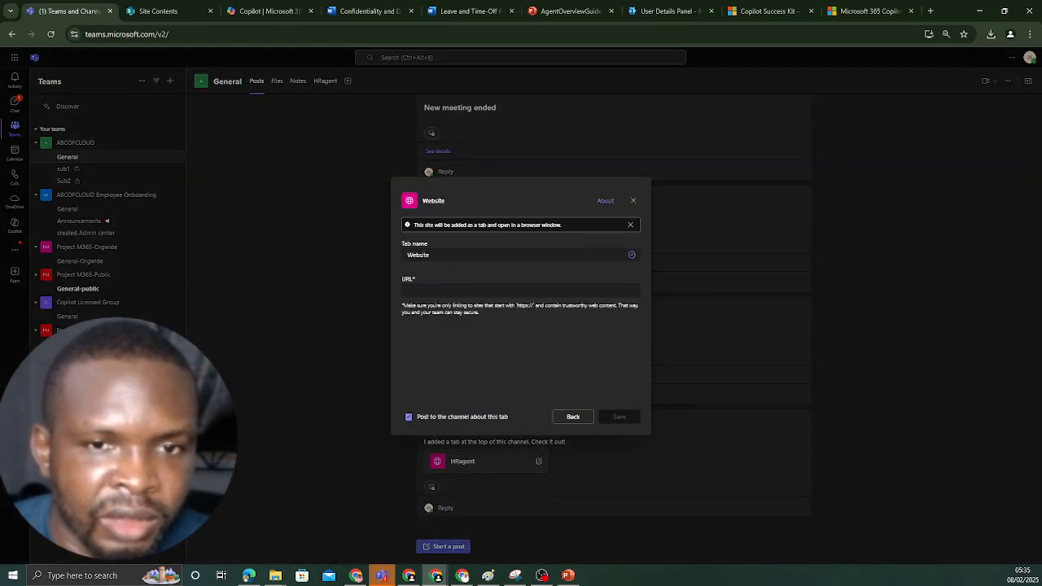
double_click(419, 255)
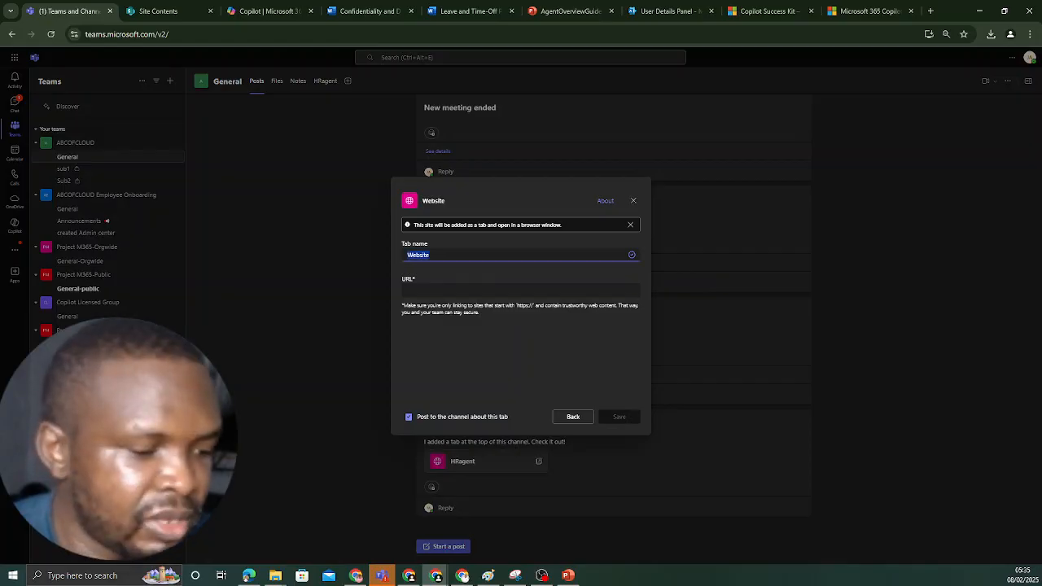
type("Smart HR")
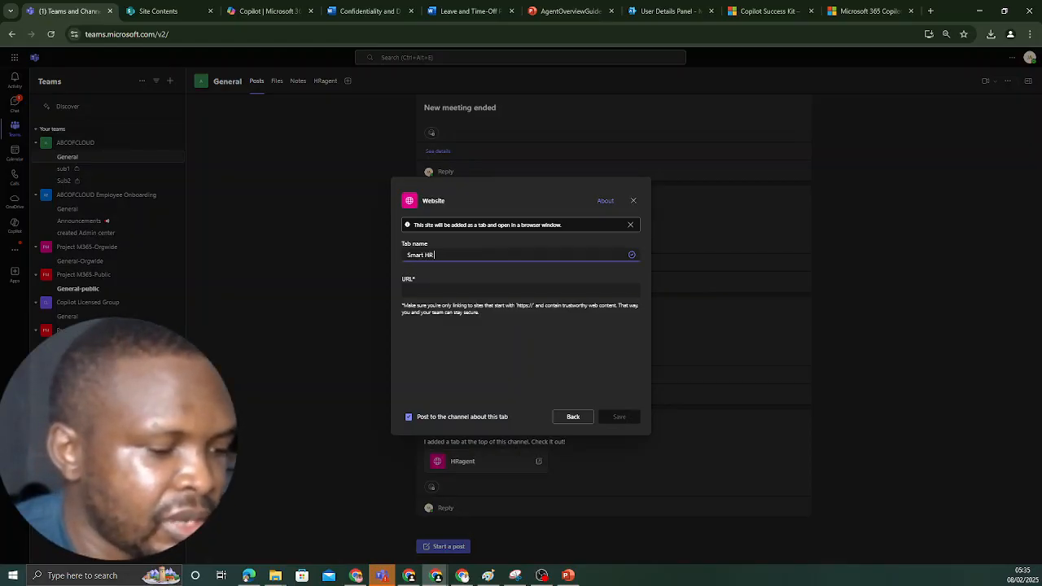
type(" Agent")
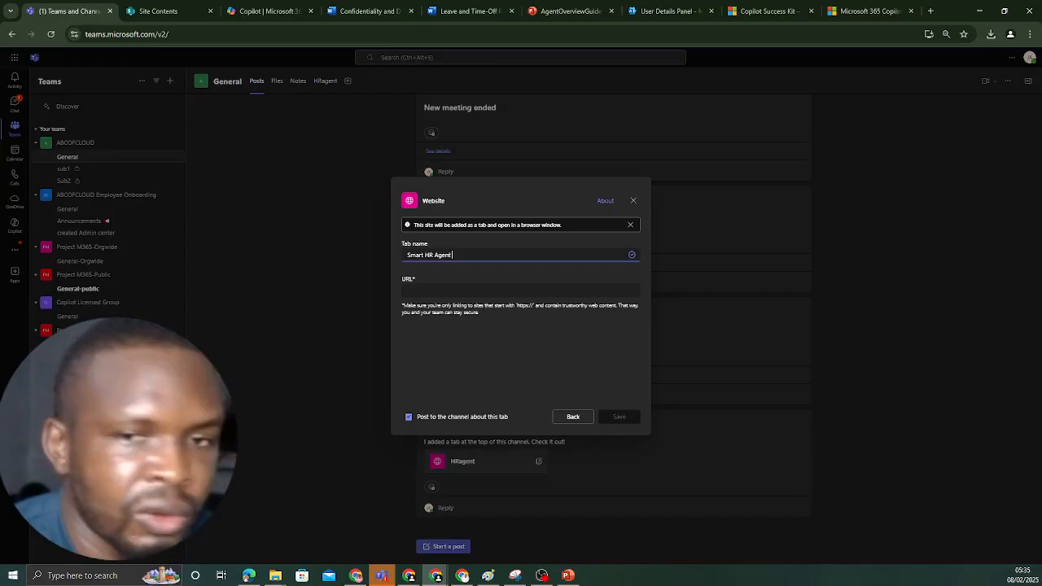
key("Tab")
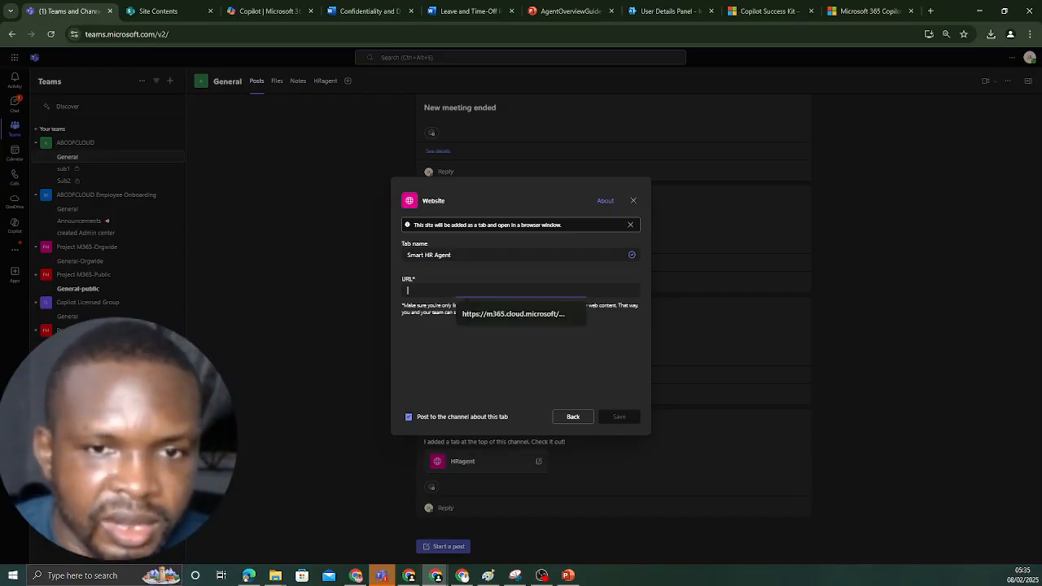
key("ctrl+v")
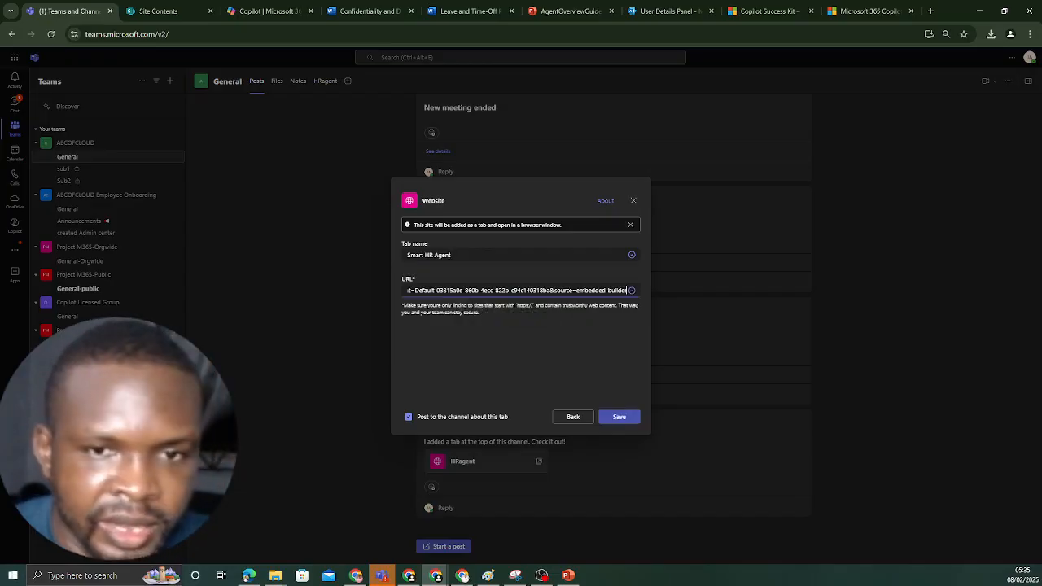
left_click(618, 416)
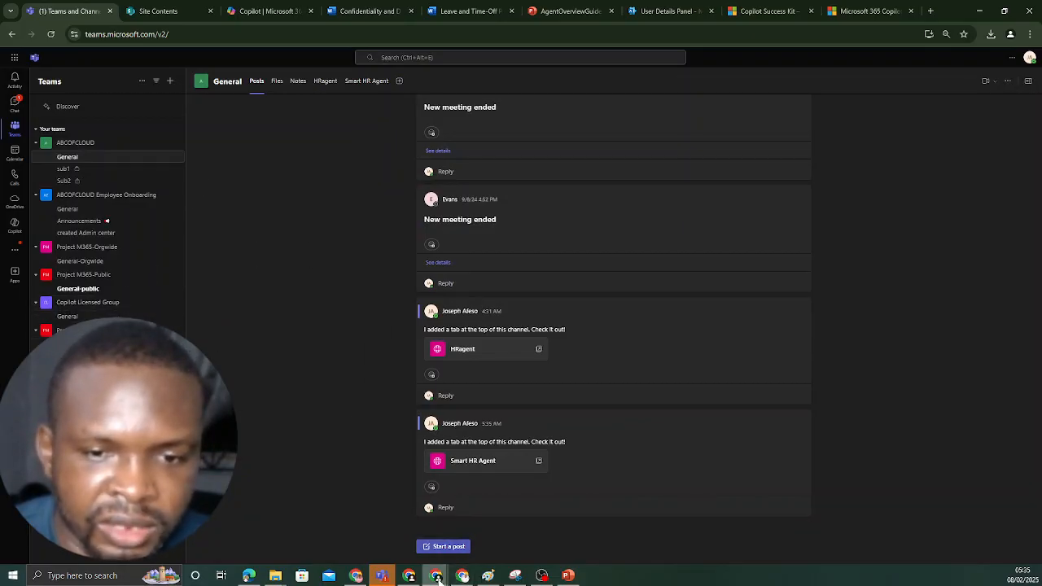
Switch back to the incognito Teams window and dismiss the Mark all as read tip in the General channel.
mouse_move(437, 578)
left_click(461, 537)
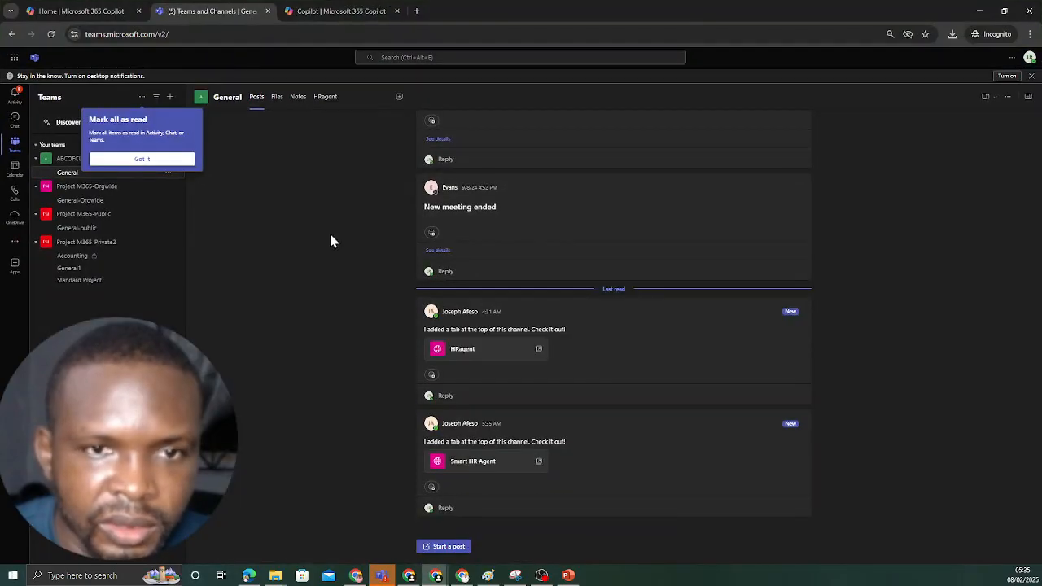
left_click(297, 272)
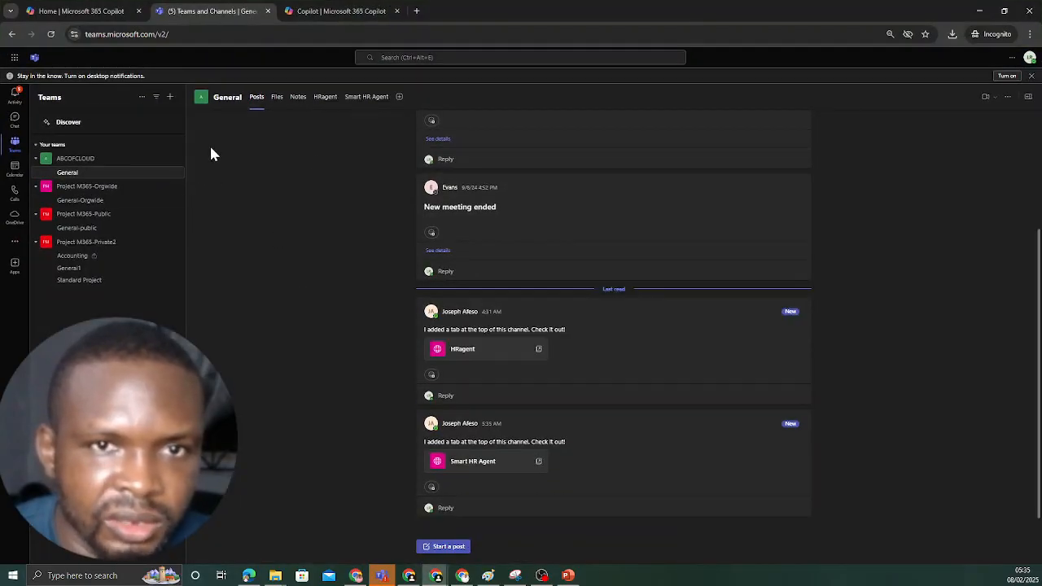
Open Smart Onboarding Buddy through the channel's Smart HR Agent tab and send the Onboarding starter prompt "What do I need to know about onboarding?".
left_click(366, 98)
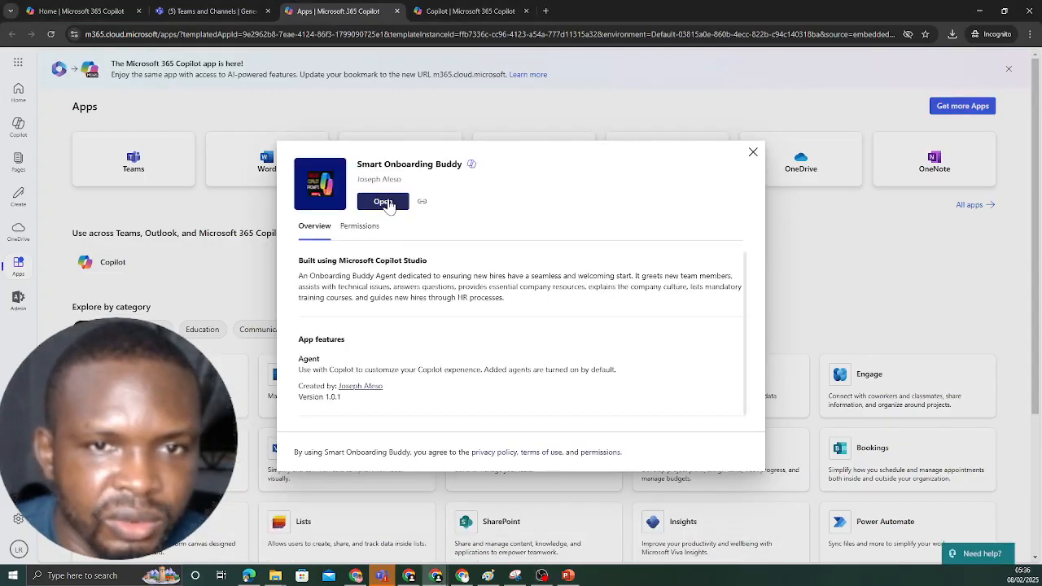
left_click(388, 204)
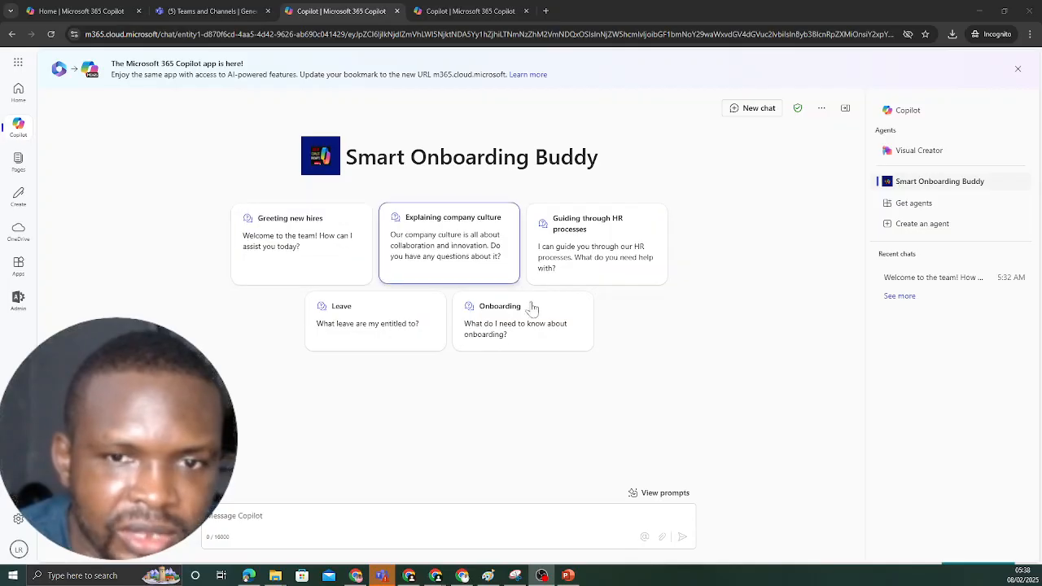
left_click(513, 332)
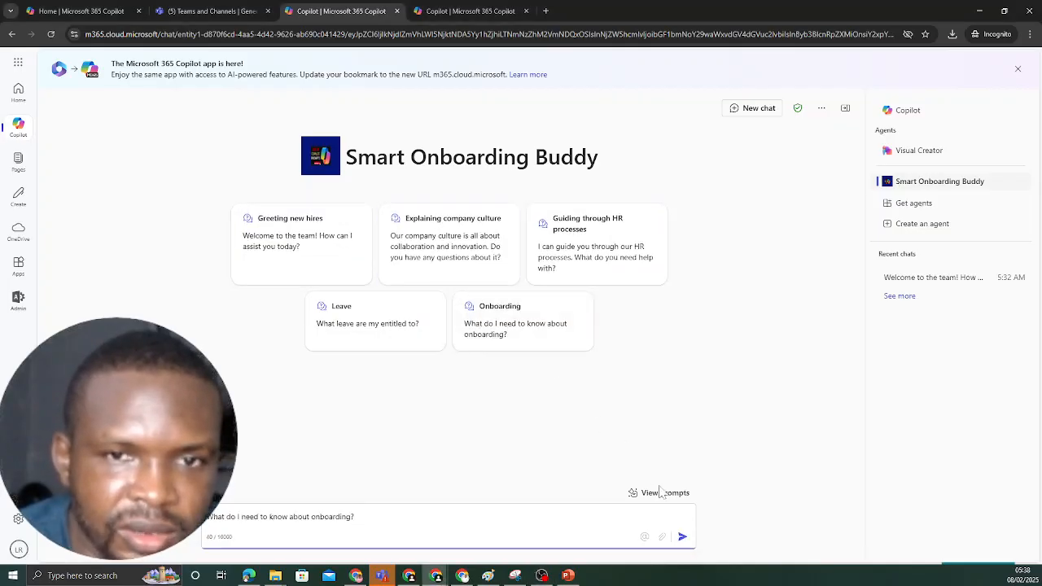
left_click(683, 538)
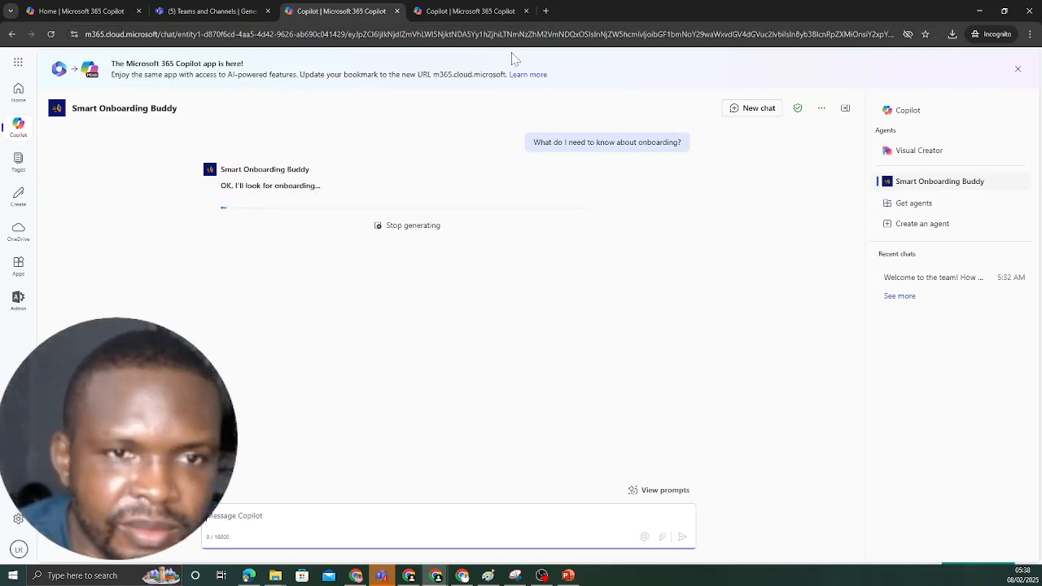
Return to the Teams tab, minimize the incognito window, and show Smart Onboarding Buddy's chat in the agent owner's Copilot tab.
left_click(212, 12)
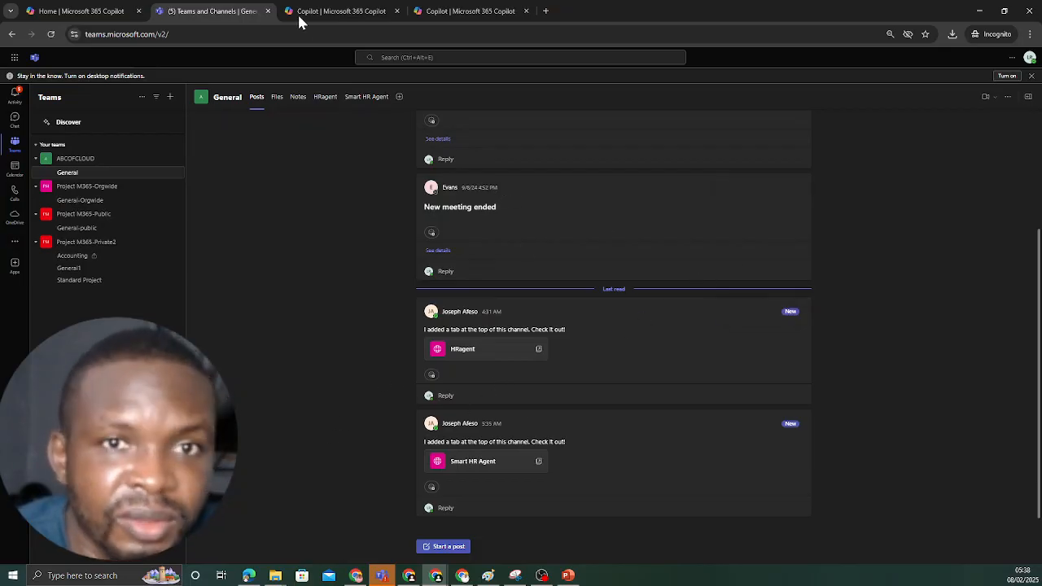
left_click(979, 11)
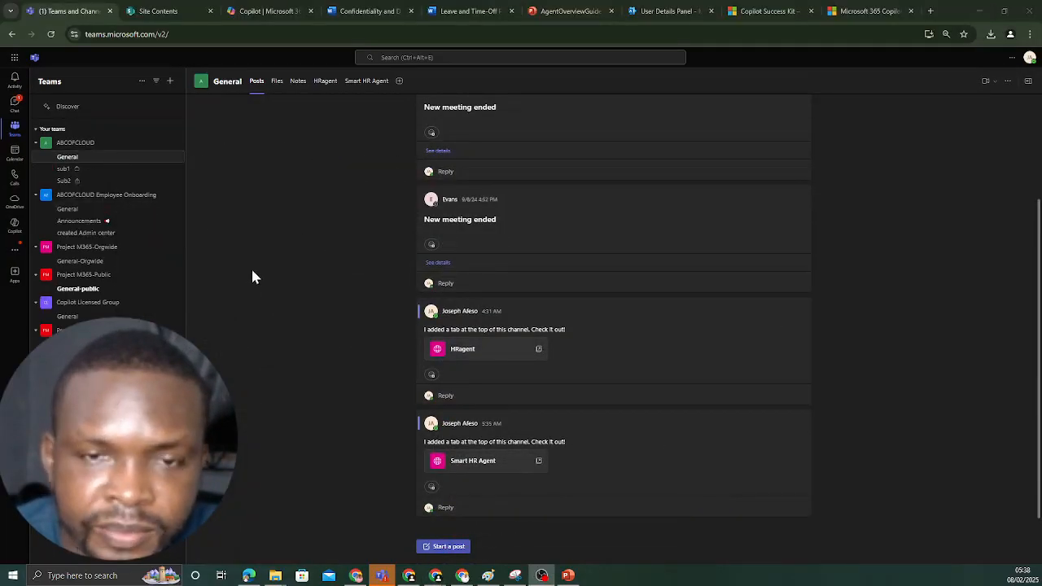
left_click(264, 12)
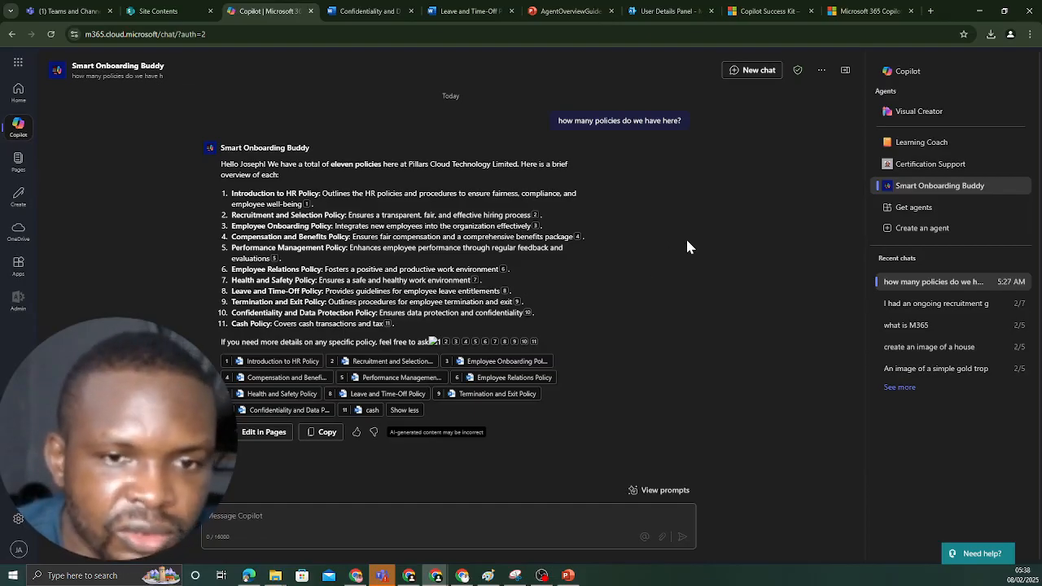
Open Smart Onboarding Buddy for editing from the list of all agents in Copilot Studio.
left_click(912, 231)
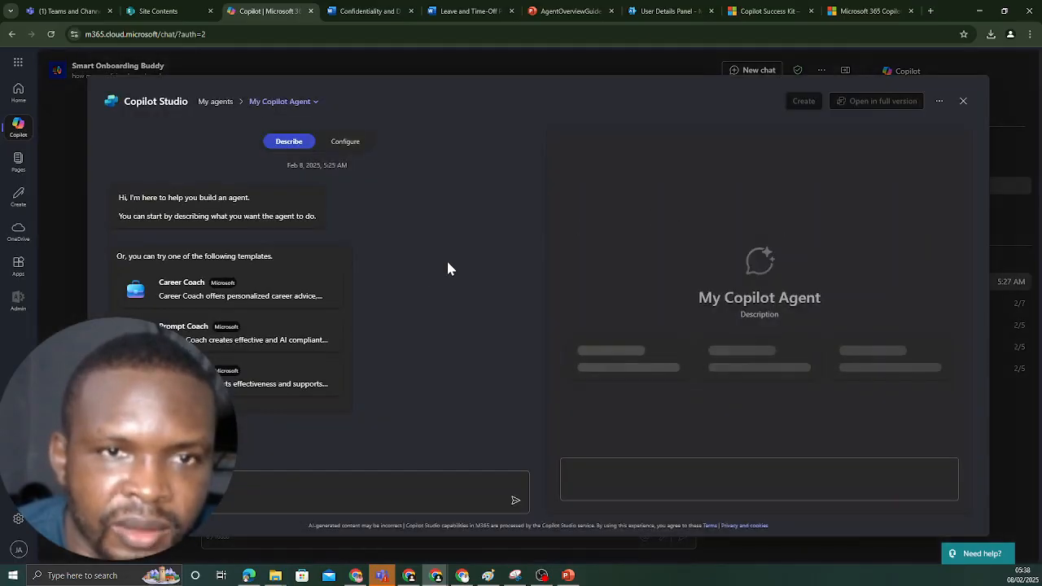
left_click(277, 109)
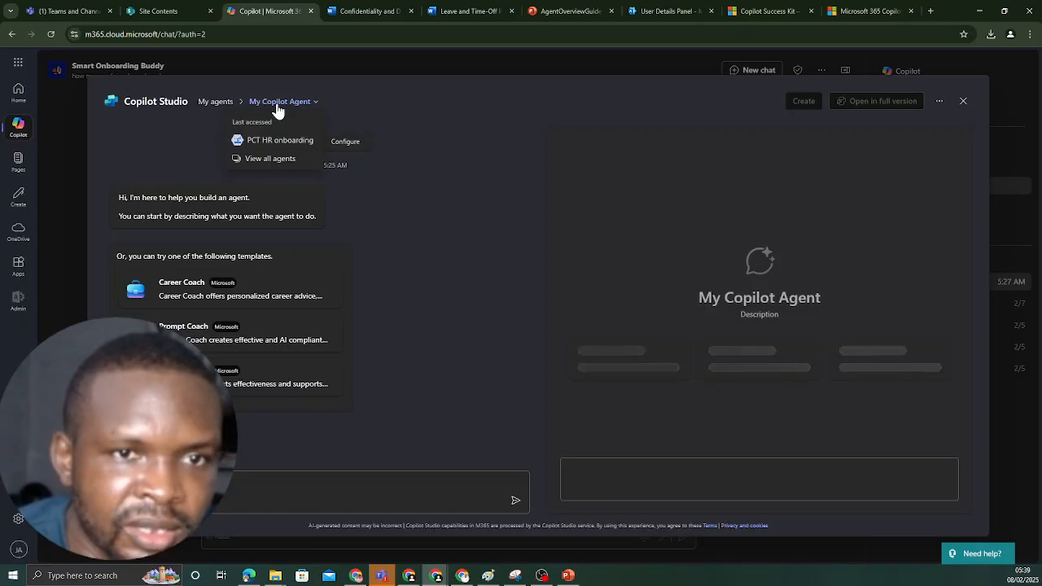
left_click(262, 158)
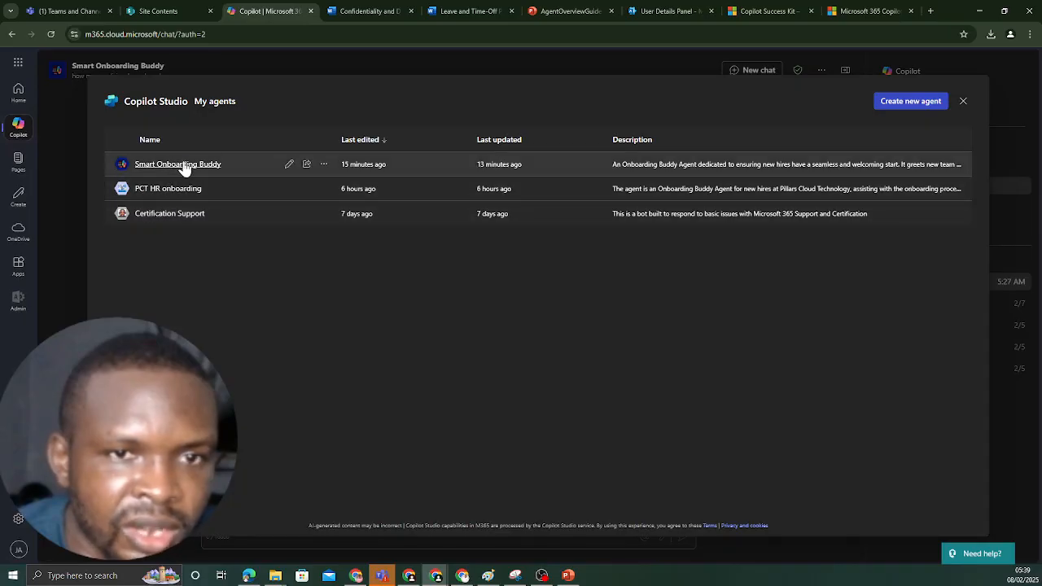
left_click(291, 165)
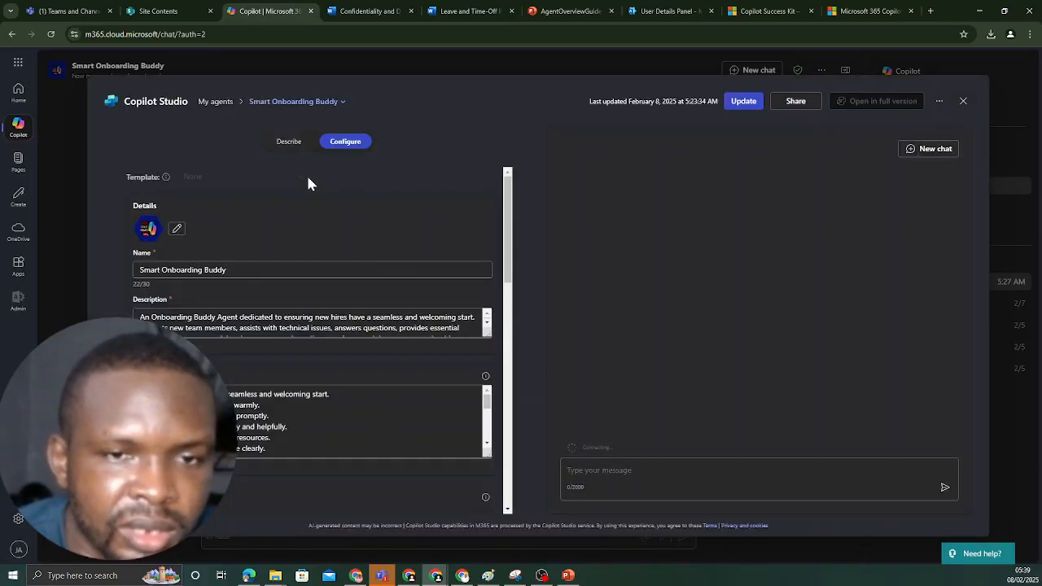
Remove the Greeting new hires, Explaining company culture and Guiding through HR processes starter prompts from the agent.
scroll(275, 251, "down", 10)
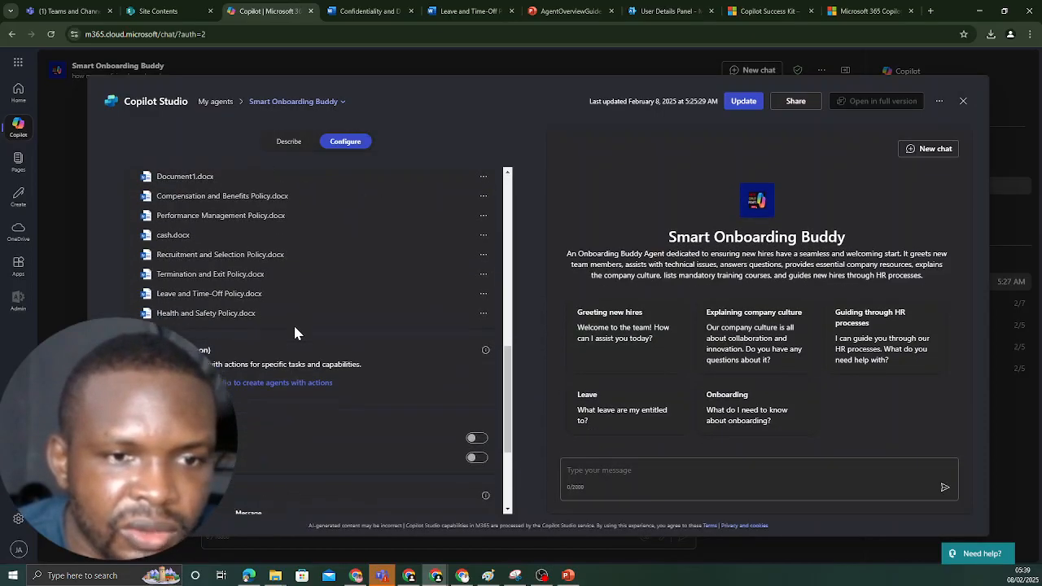
scroll(283, 338, "up", 4)
scroll(283, 338, "down", 2)
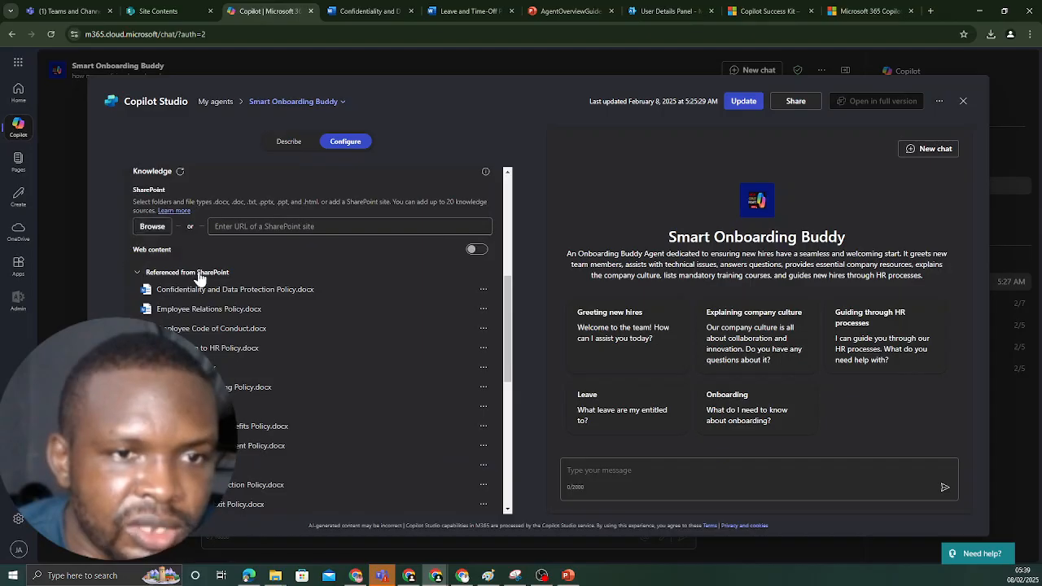
scroll(224, 332, "down", 1)
scroll(223, 332, "down", 8)
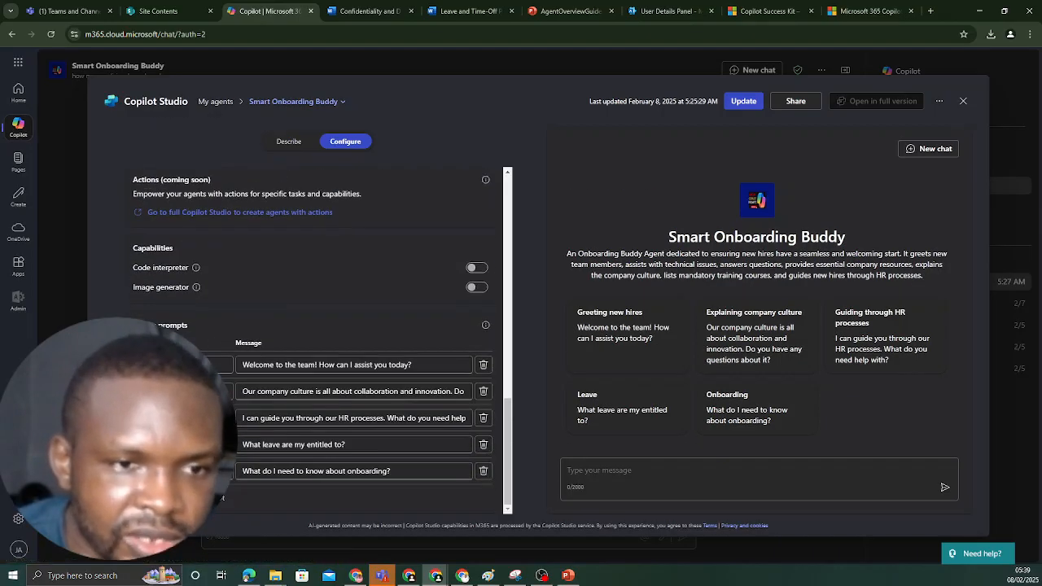
left_click(484, 365)
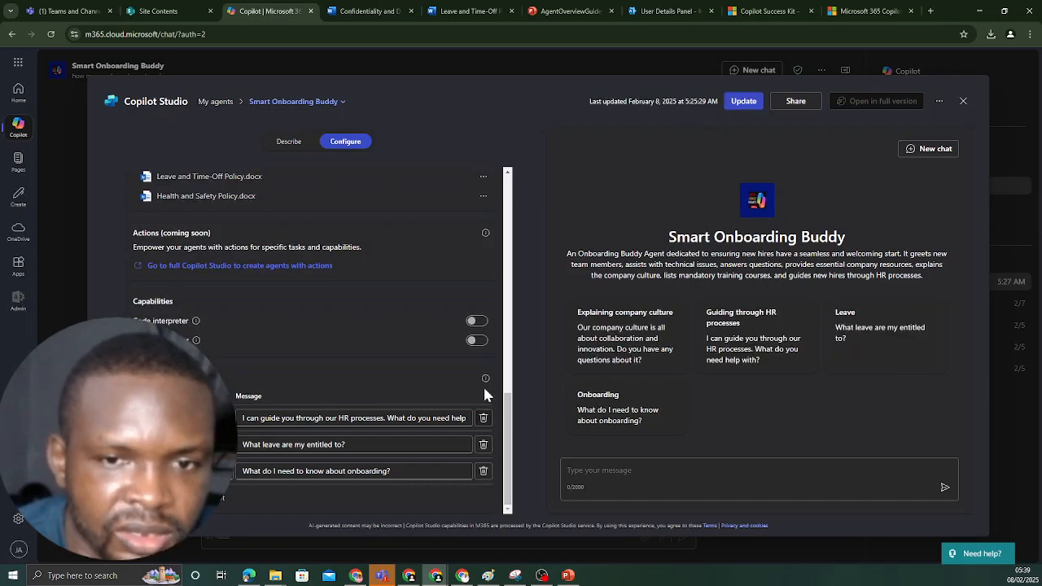
left_click(483, 418)
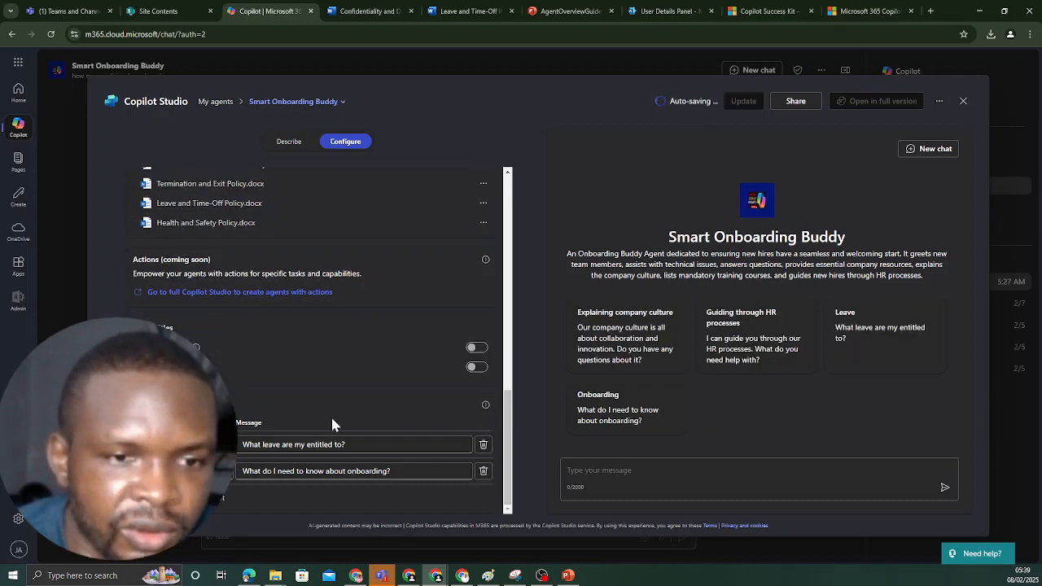
Turn on Web content in the agent's knowledge settings and rename the agent to Smart Onboarding Buddy2.
scroll(332, 423, "up", 2)
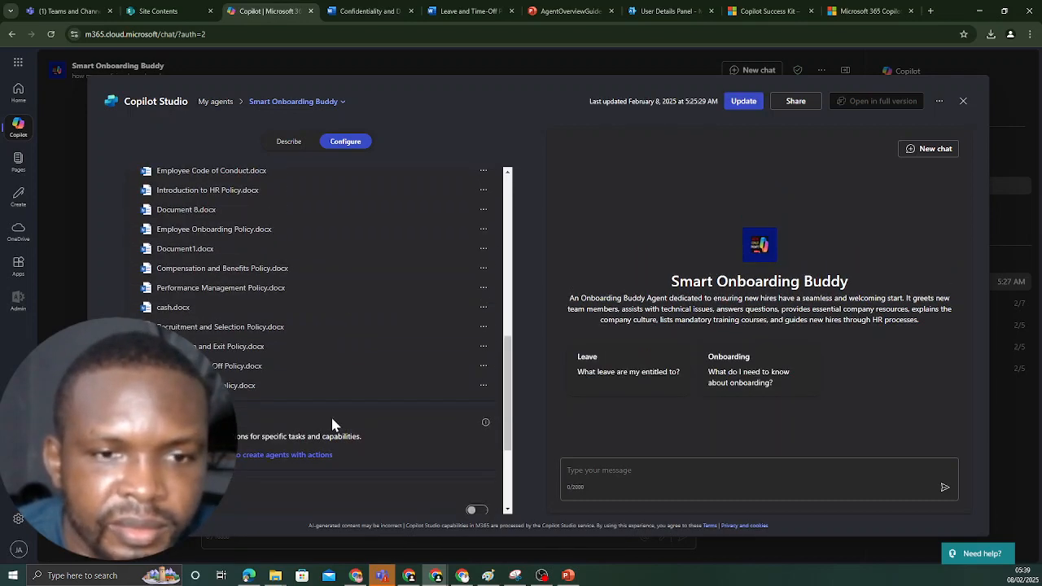
scroll(332, 423, "up", 6)
scroll(332, 423, "down", 3)
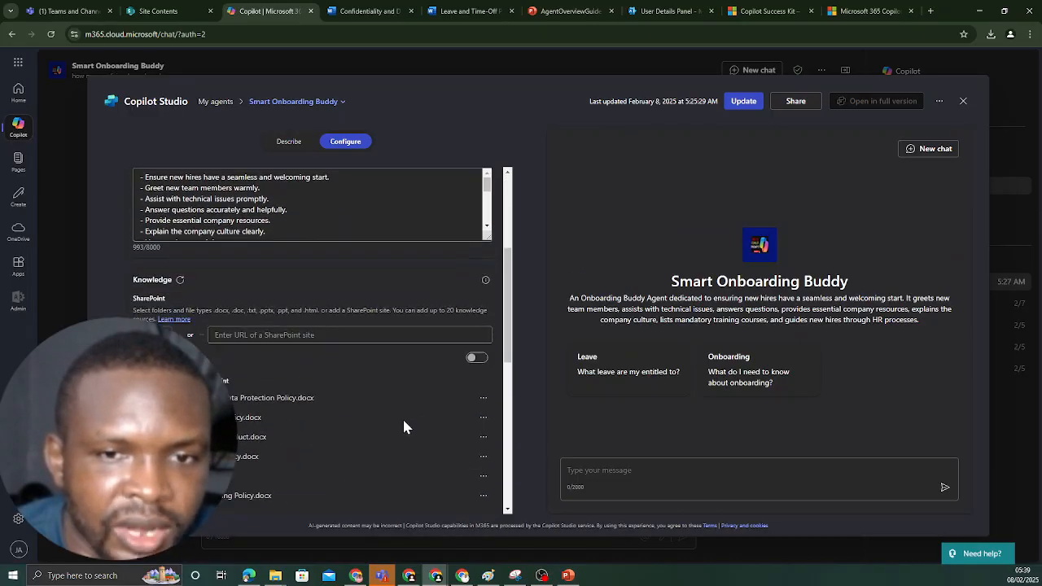
left_click(478, 360)
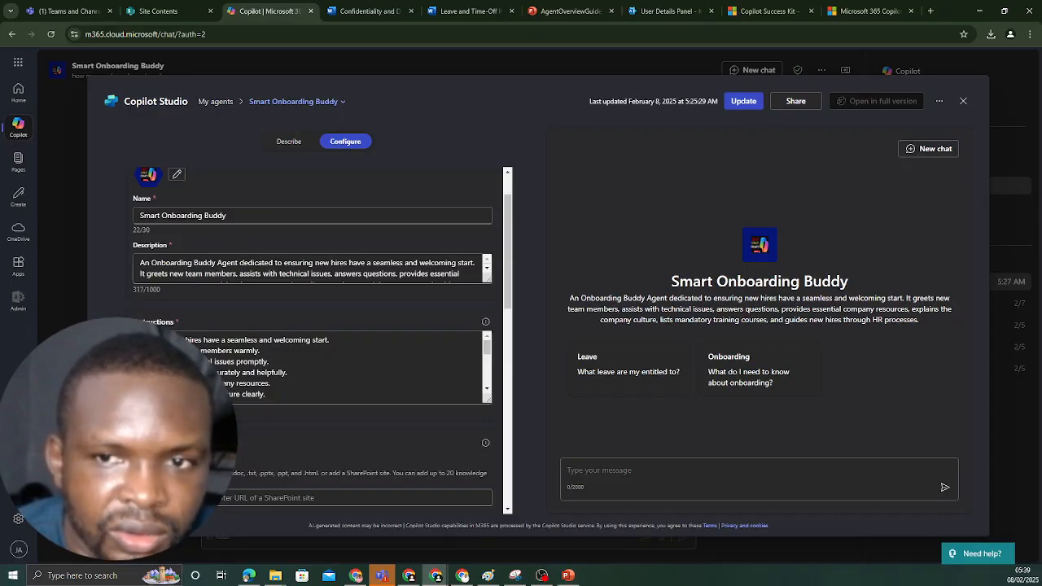
left_click(226, 269)
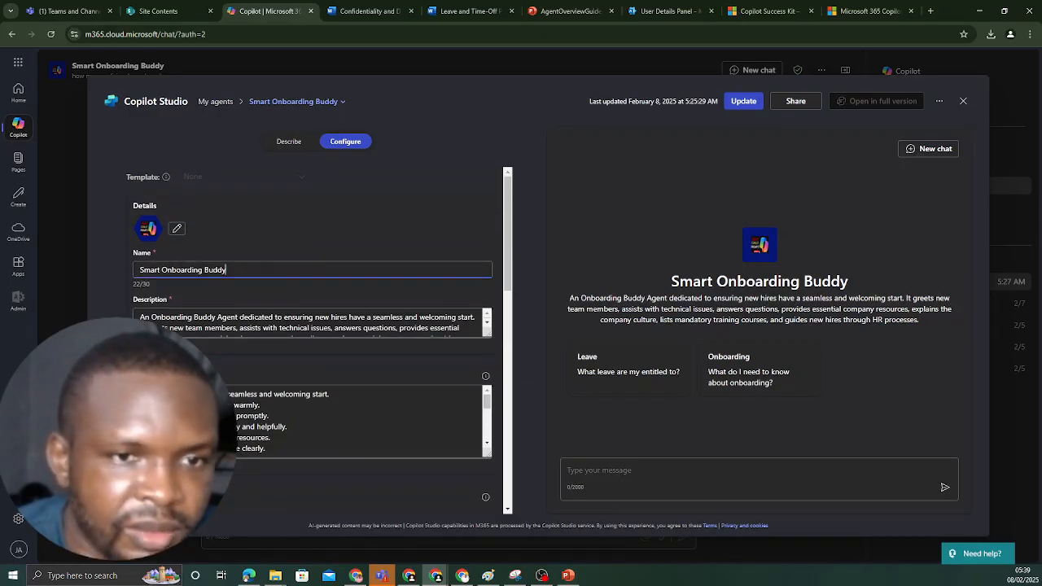
type("2")
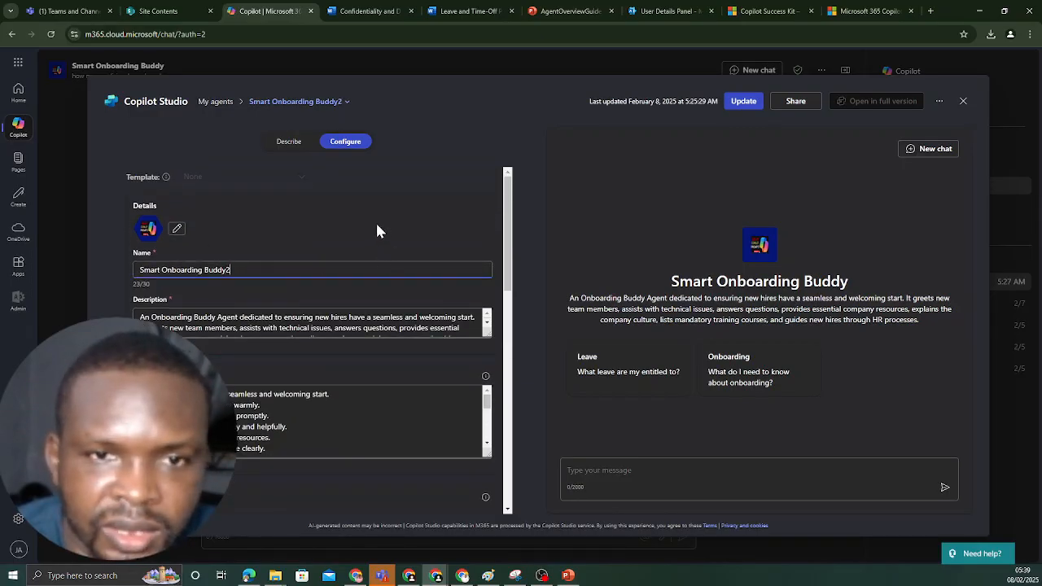
left_click(378, 228)
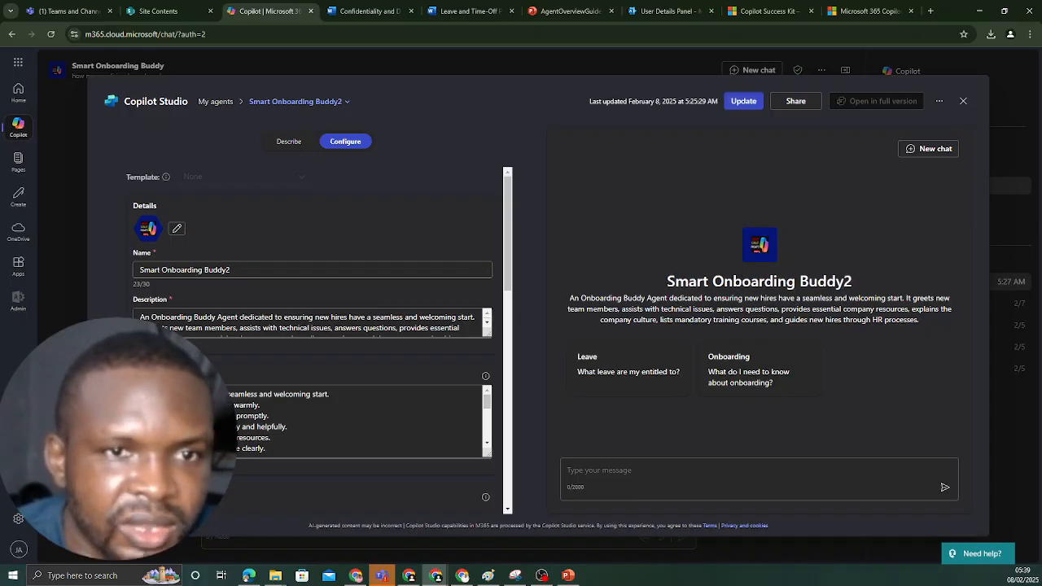
Replace the agent's icon with the PNG image Design 8 (36) from the Downloads folder and save it.
scroll(313, 323, "down", 1)
scroll(378, 381, "down", 5)
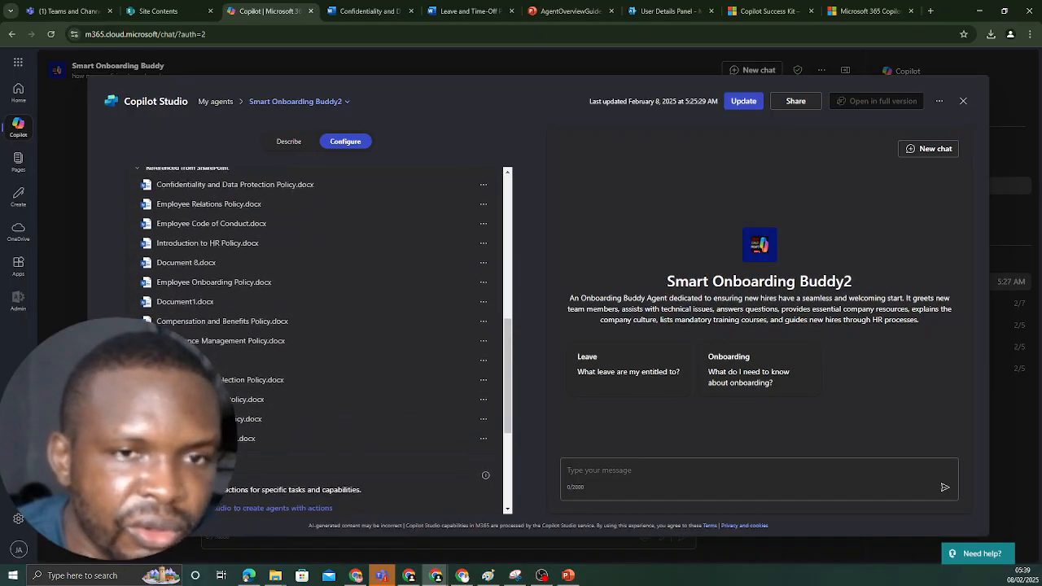
scroll(378, 381, "up", 5)
scroll(130, 220, "up", 1)
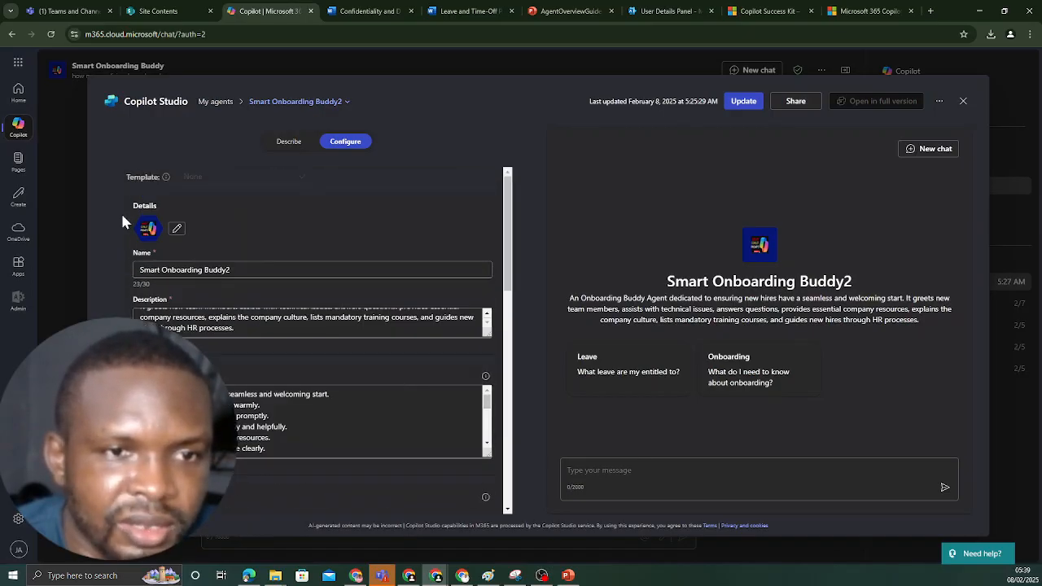
left_click(177, 228)
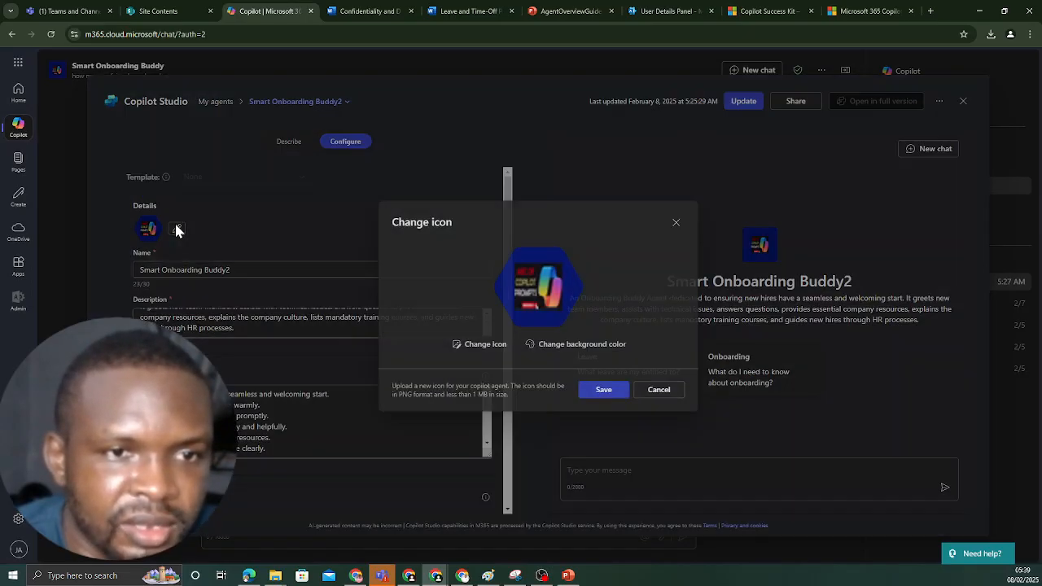
left_click(484, 342)
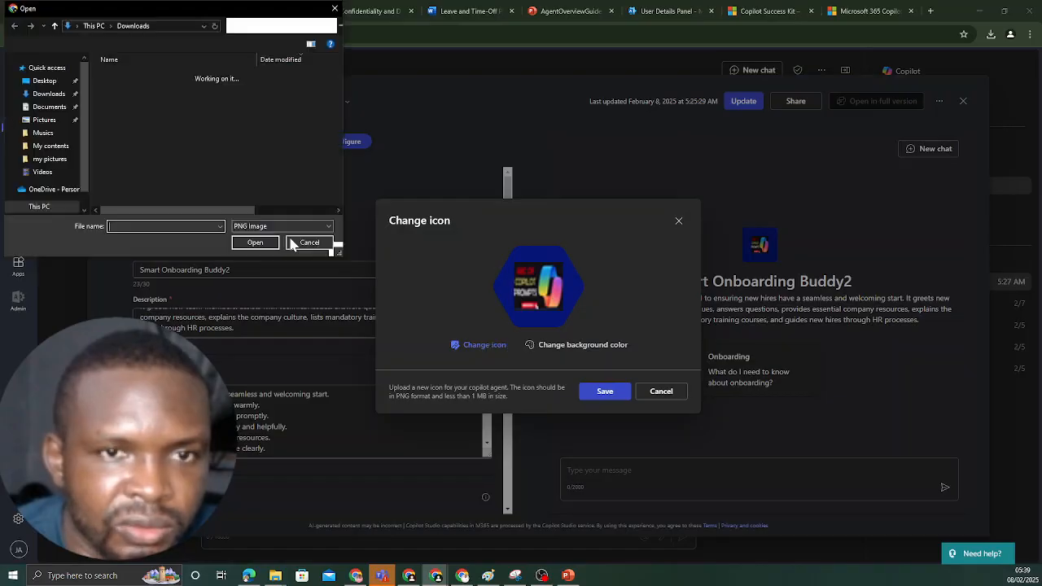
left_click(131, 132)
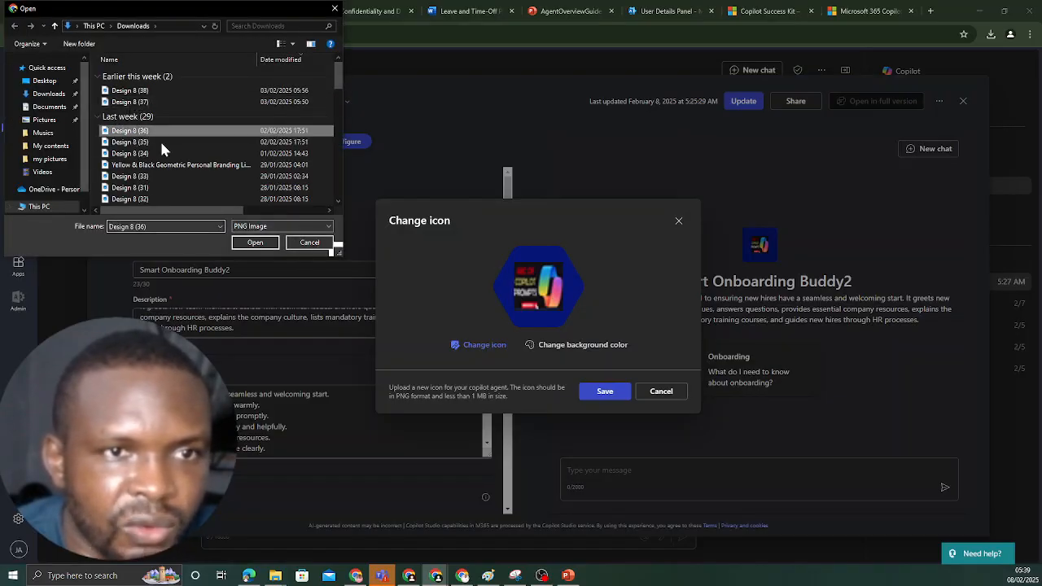
left_click(274, 244)
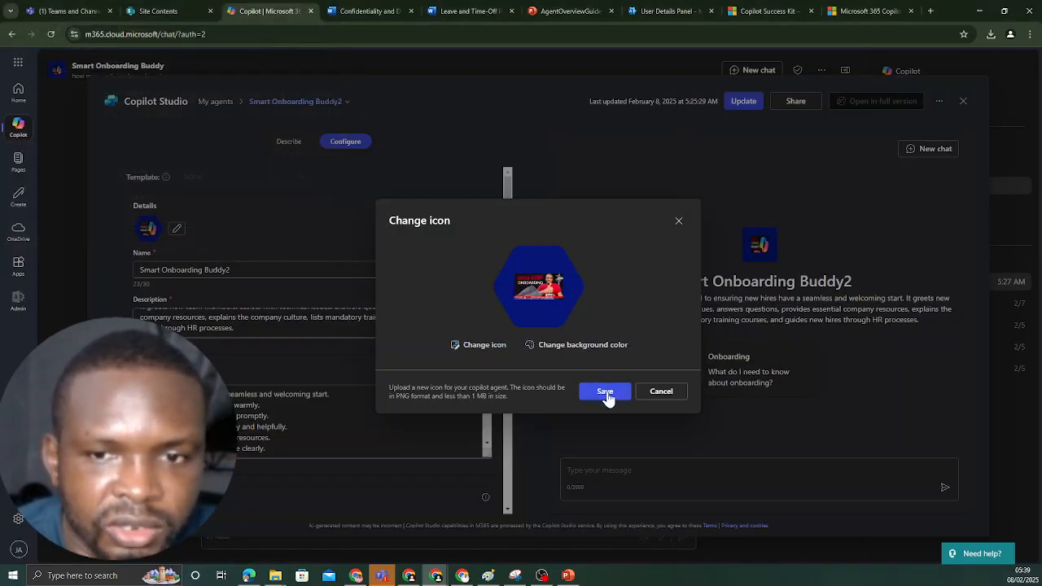
left_click(605, 392)
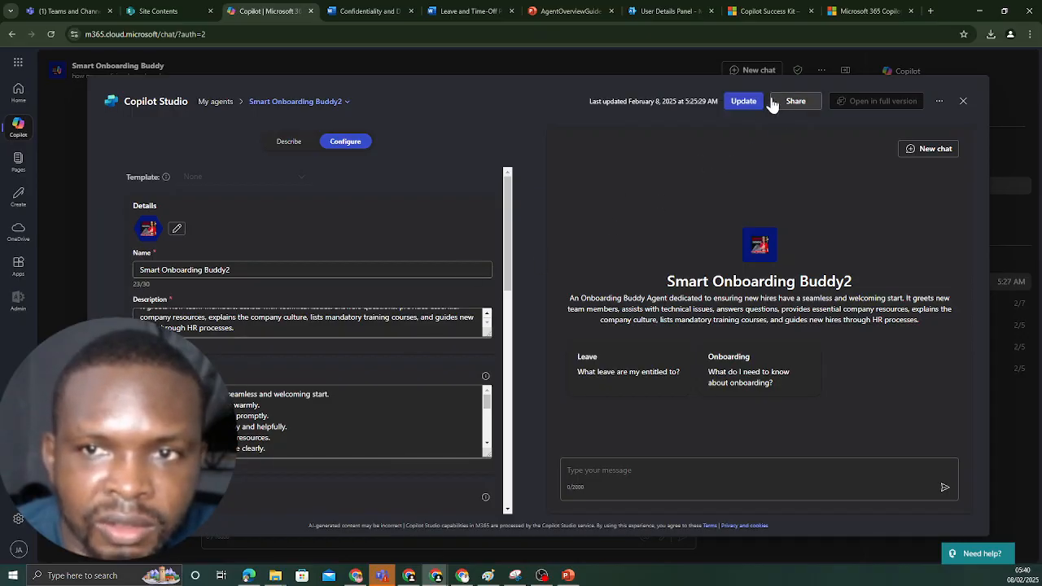
Update the agent with the edited configuration and go to it in Copilot.
left_click(746, 108)
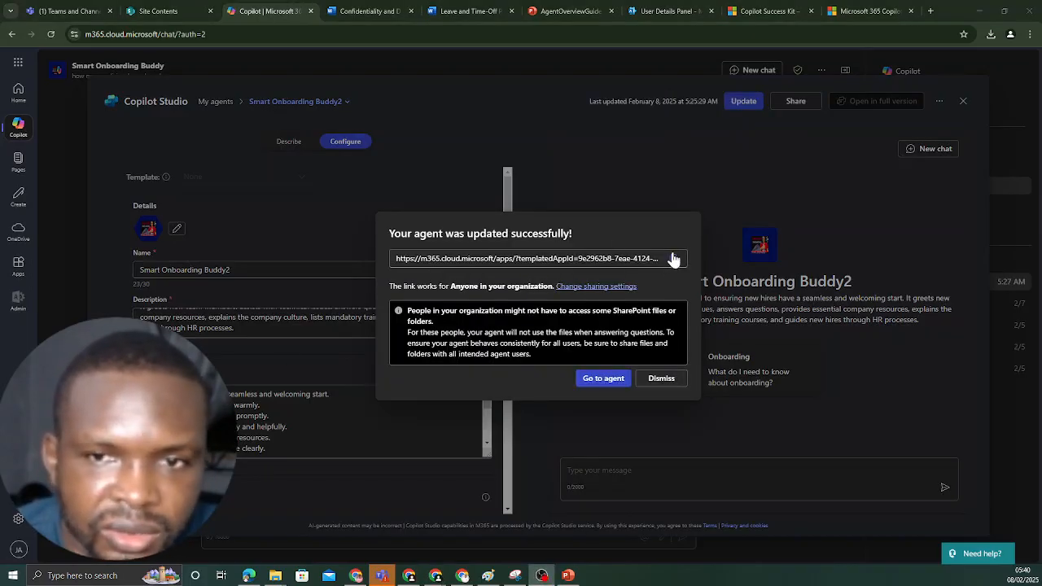
left_click(604, 379)
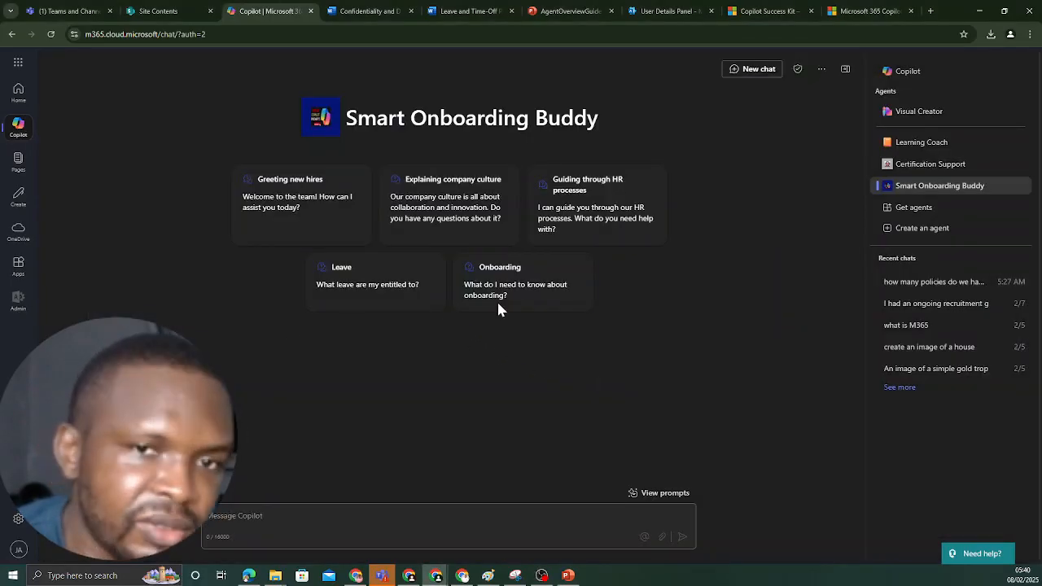